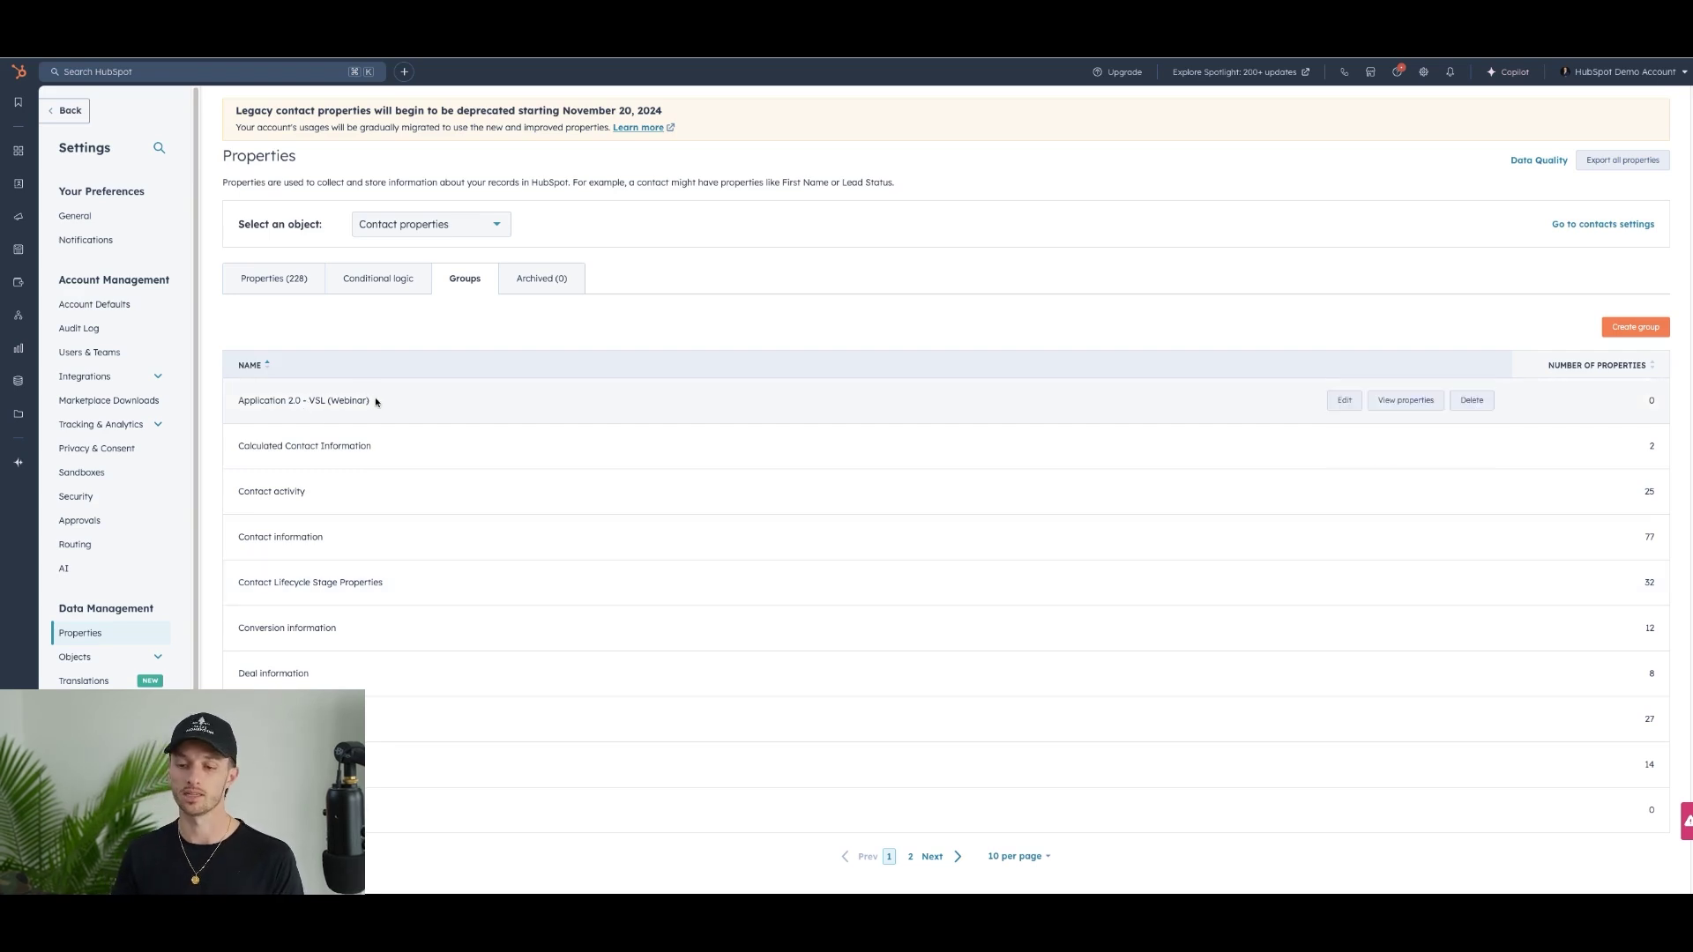
# - Leave the property group settings and open the Contacts list in the CRM
pyautogui.moveTo(374, 401); pyautogui.dragTo(243, 410)
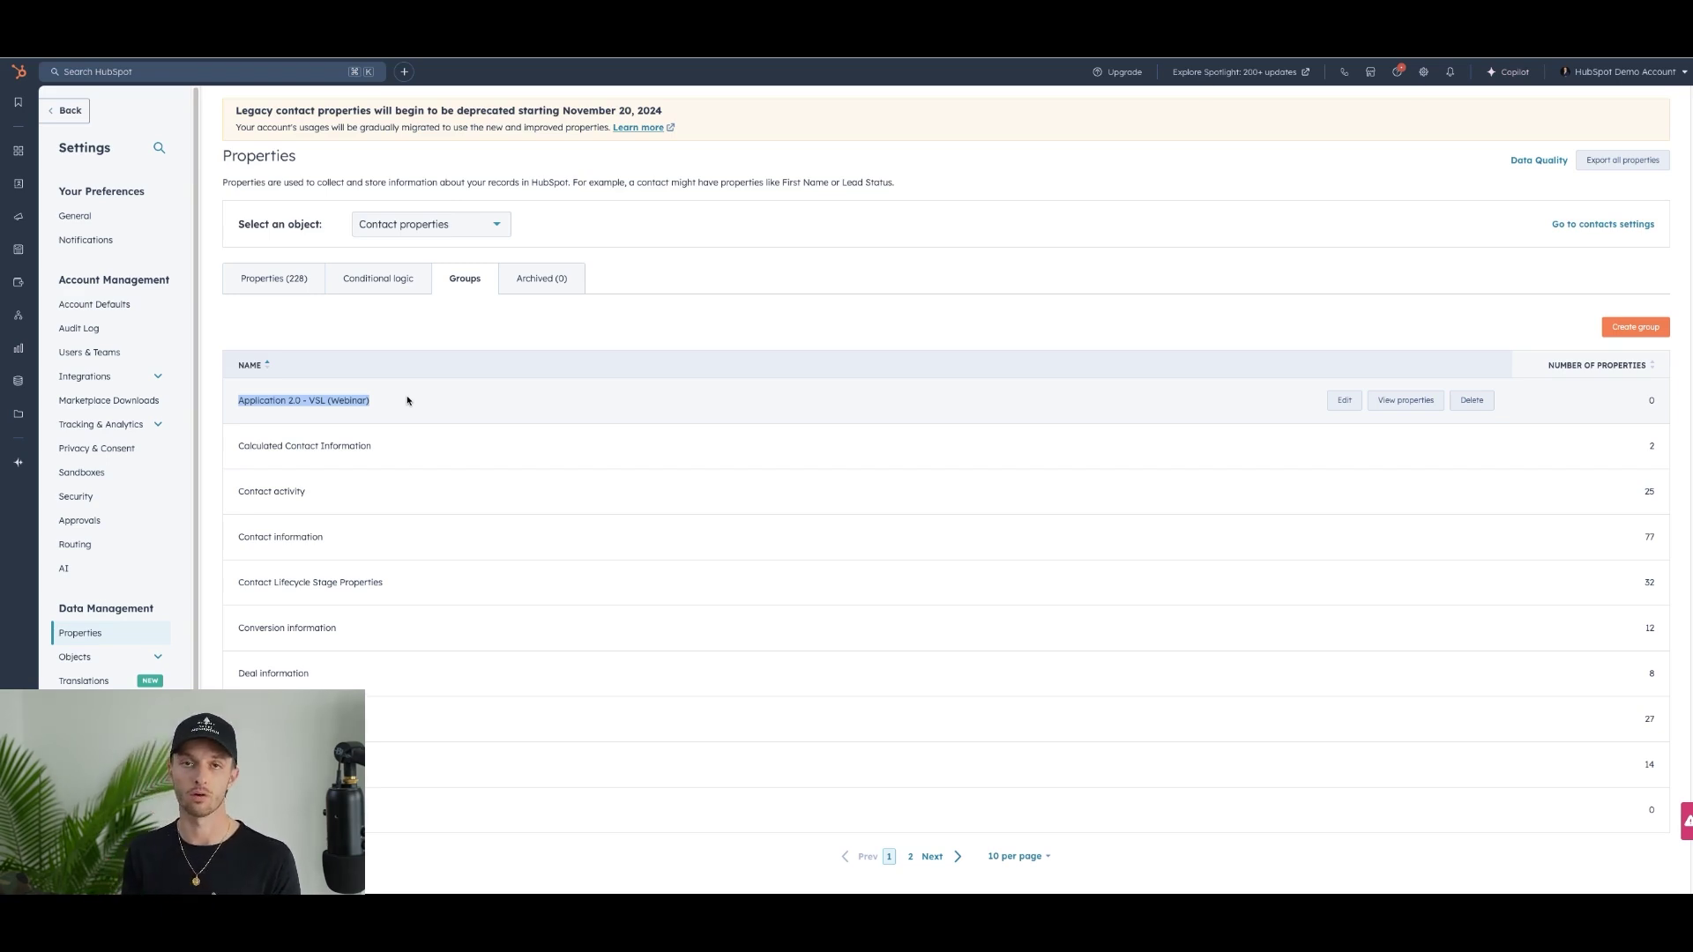
pyautogui.click(26, 193)
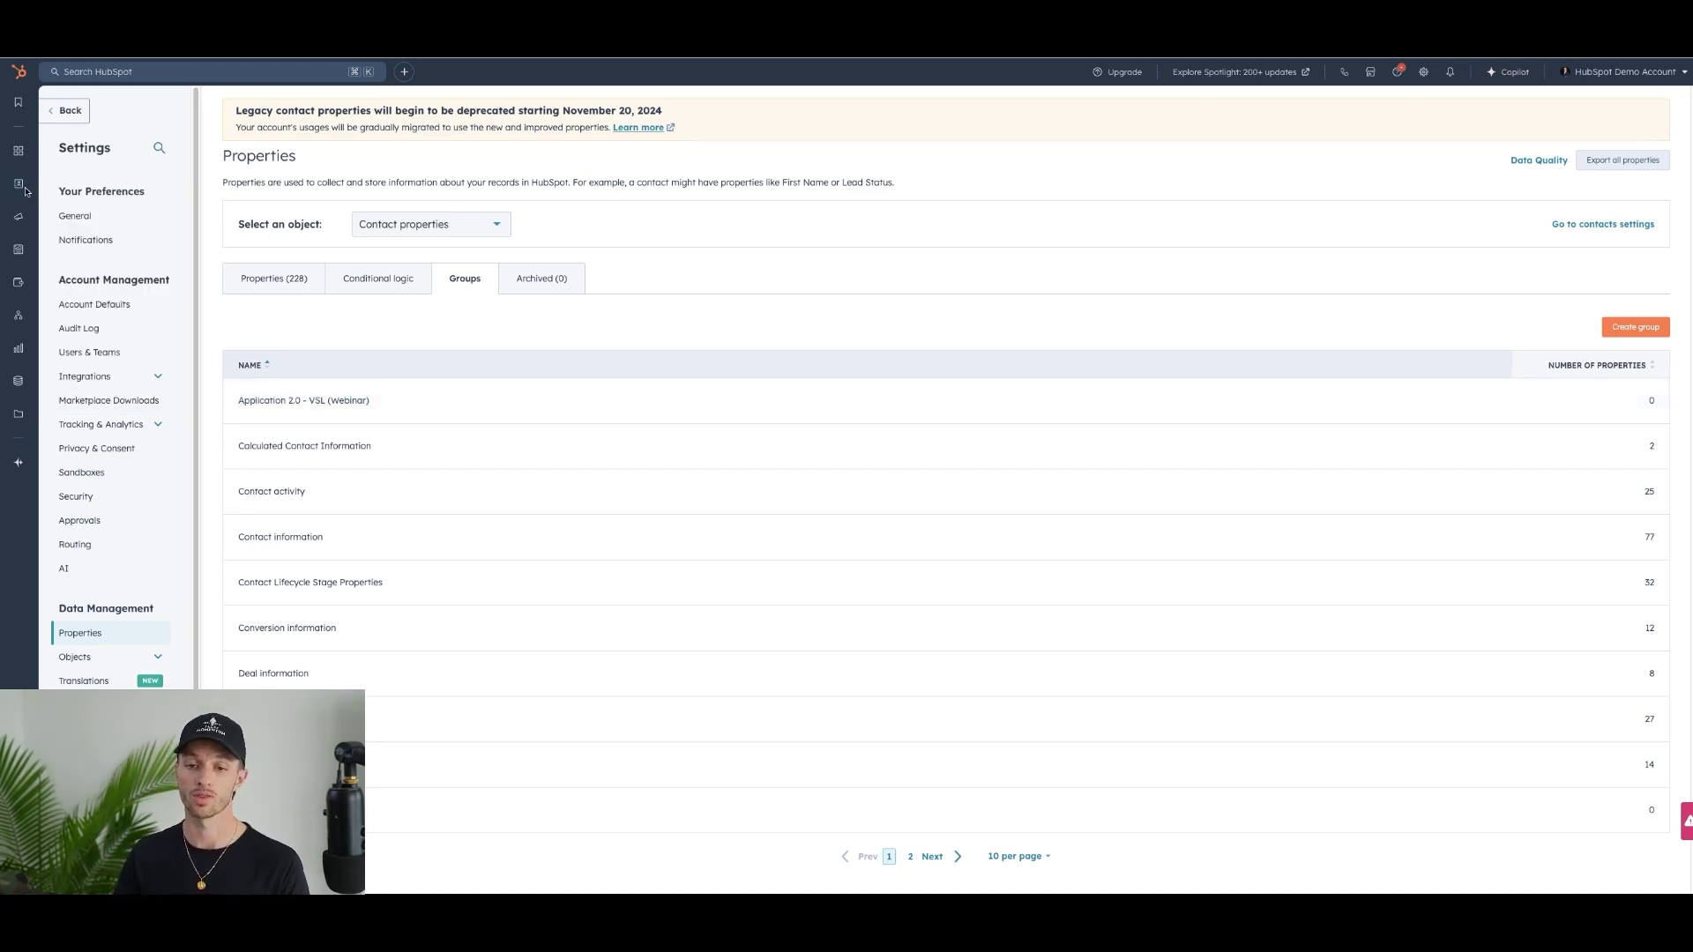
pyautogui.moveTo(18, 183)
pyautogui.click(72, 183)
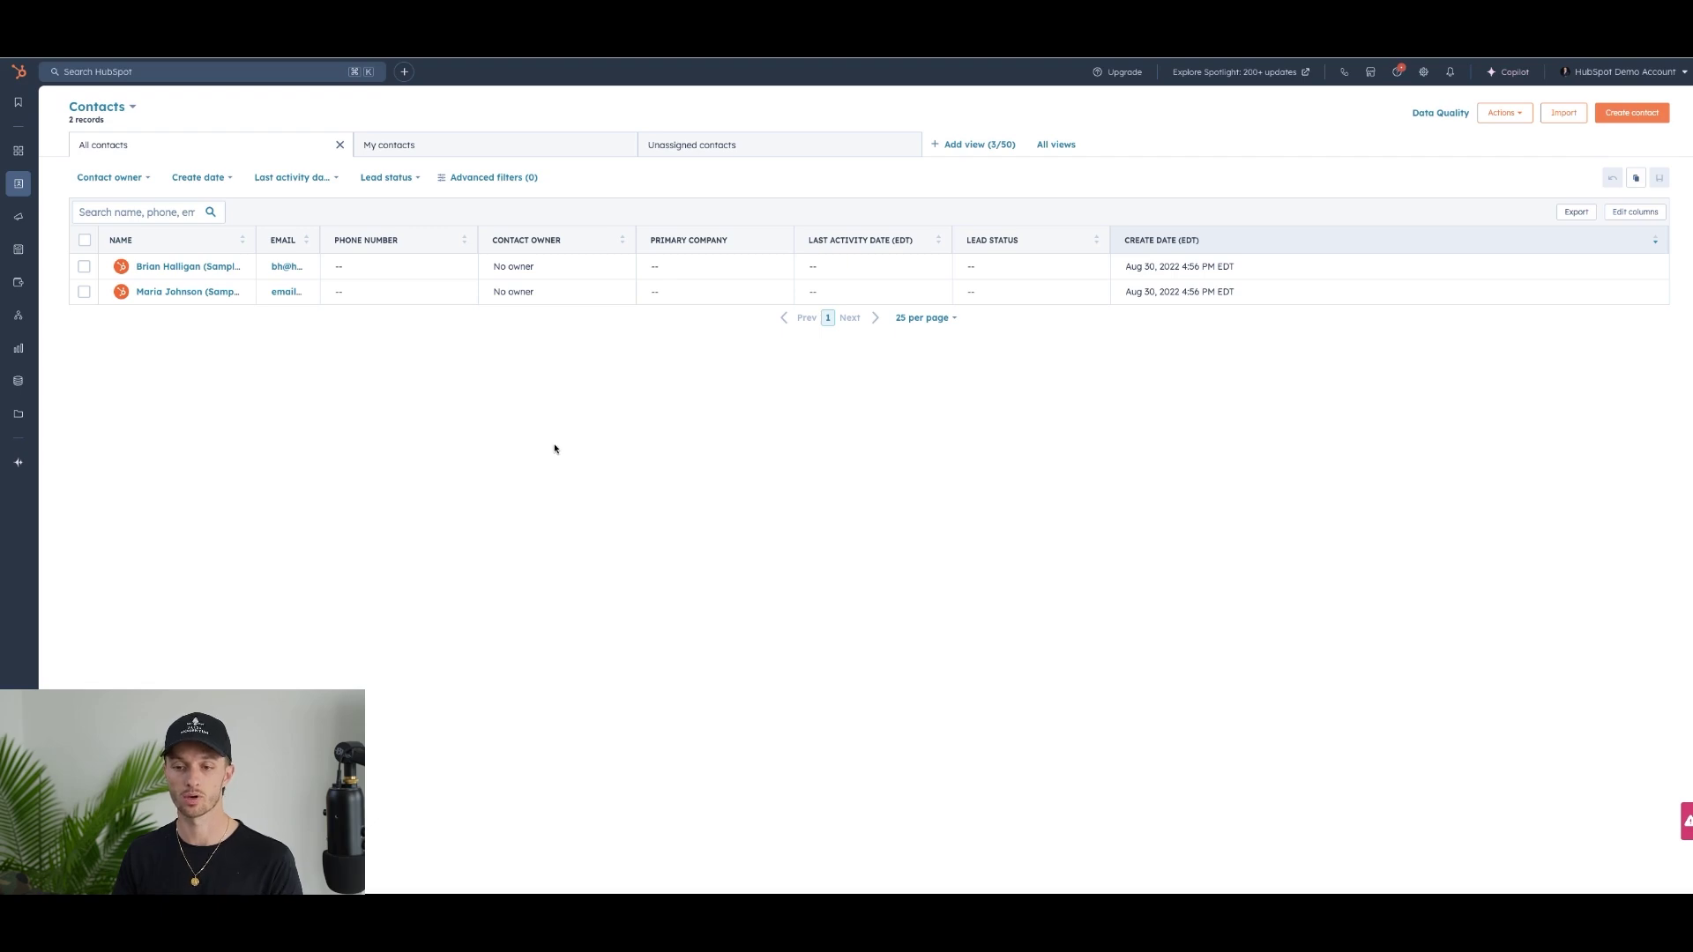
# - Open the advanced filters for contacts and review how the properties are grouped, starting with Contact activity
pyautogui.click(508, 178)
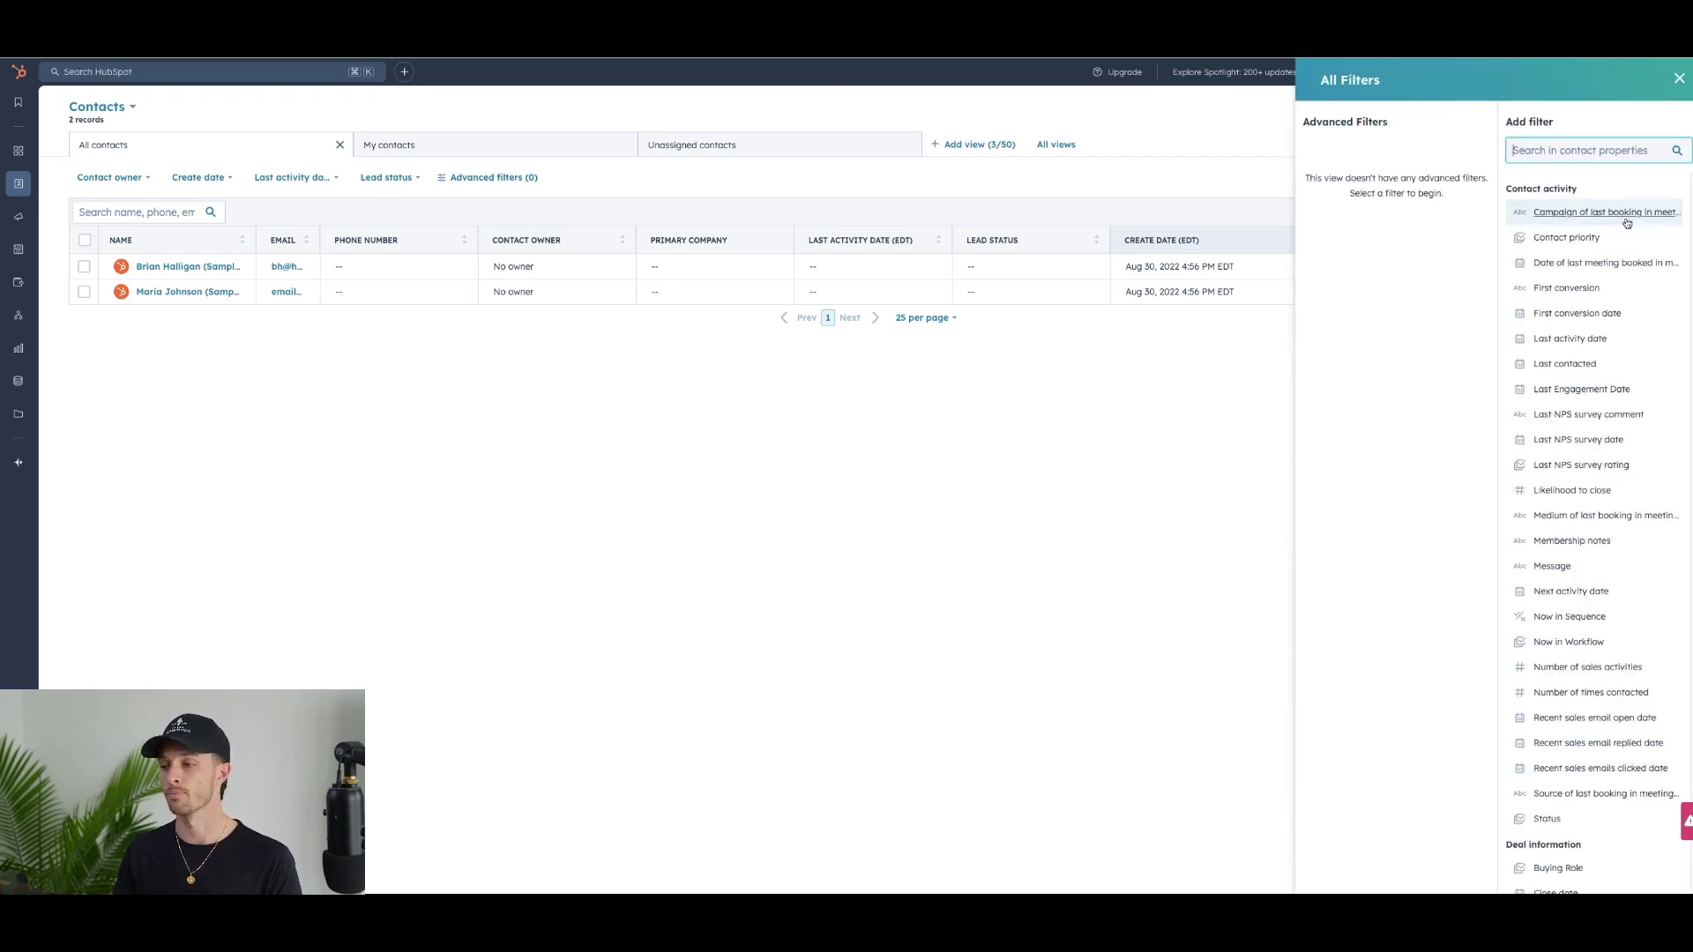
pyautogui.moveTo(1580, 188); pyautogui.dragTo(1508, 199)
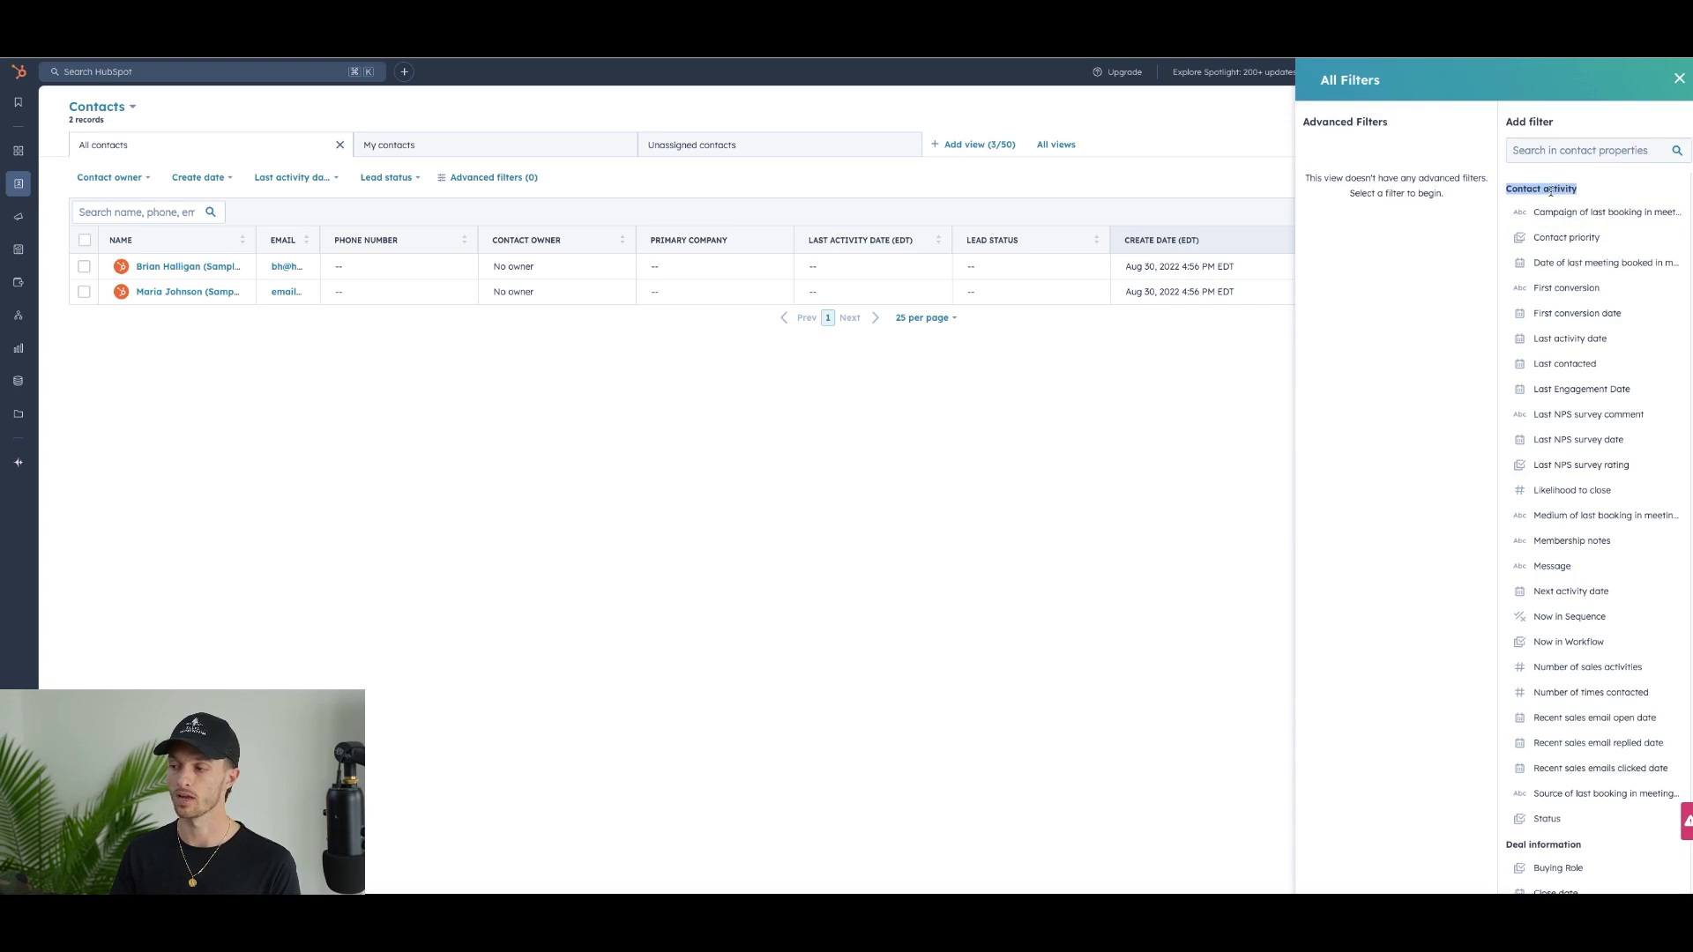
pyautogui.scroll(-2, 1552, 335)
pyautogui.scroll(-5, 1559, 709)
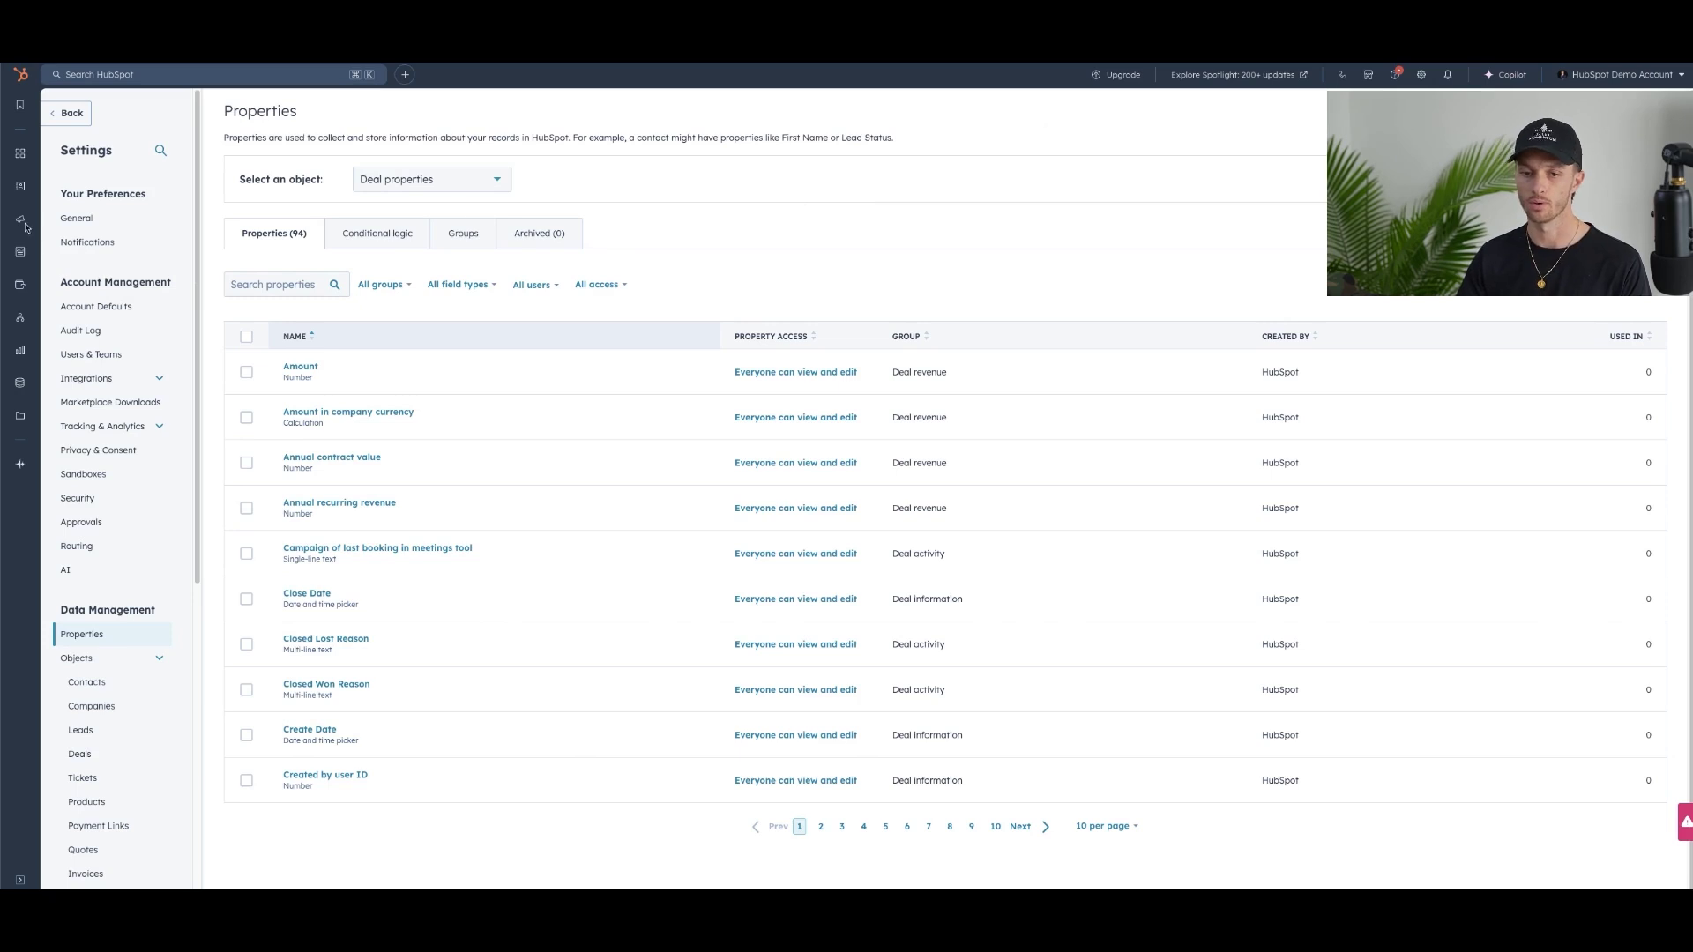
# - Open the Properties page under Data Management in the account settings
pyautogui.click(1420, 76)
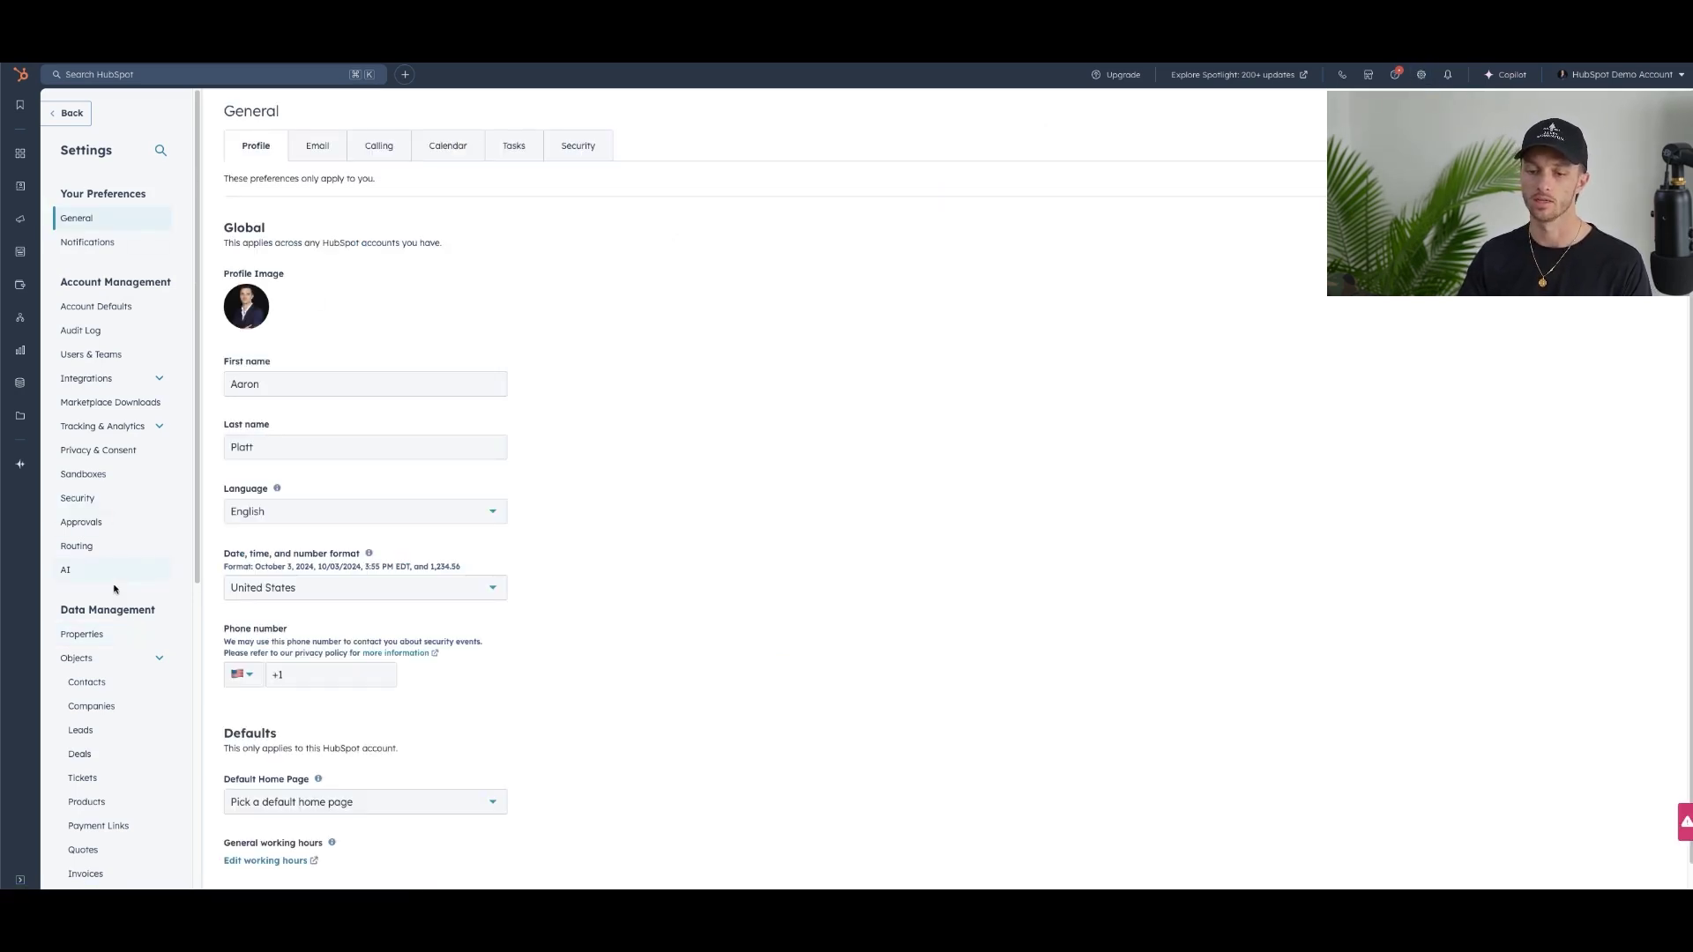
pyautogui.click(89, 637)
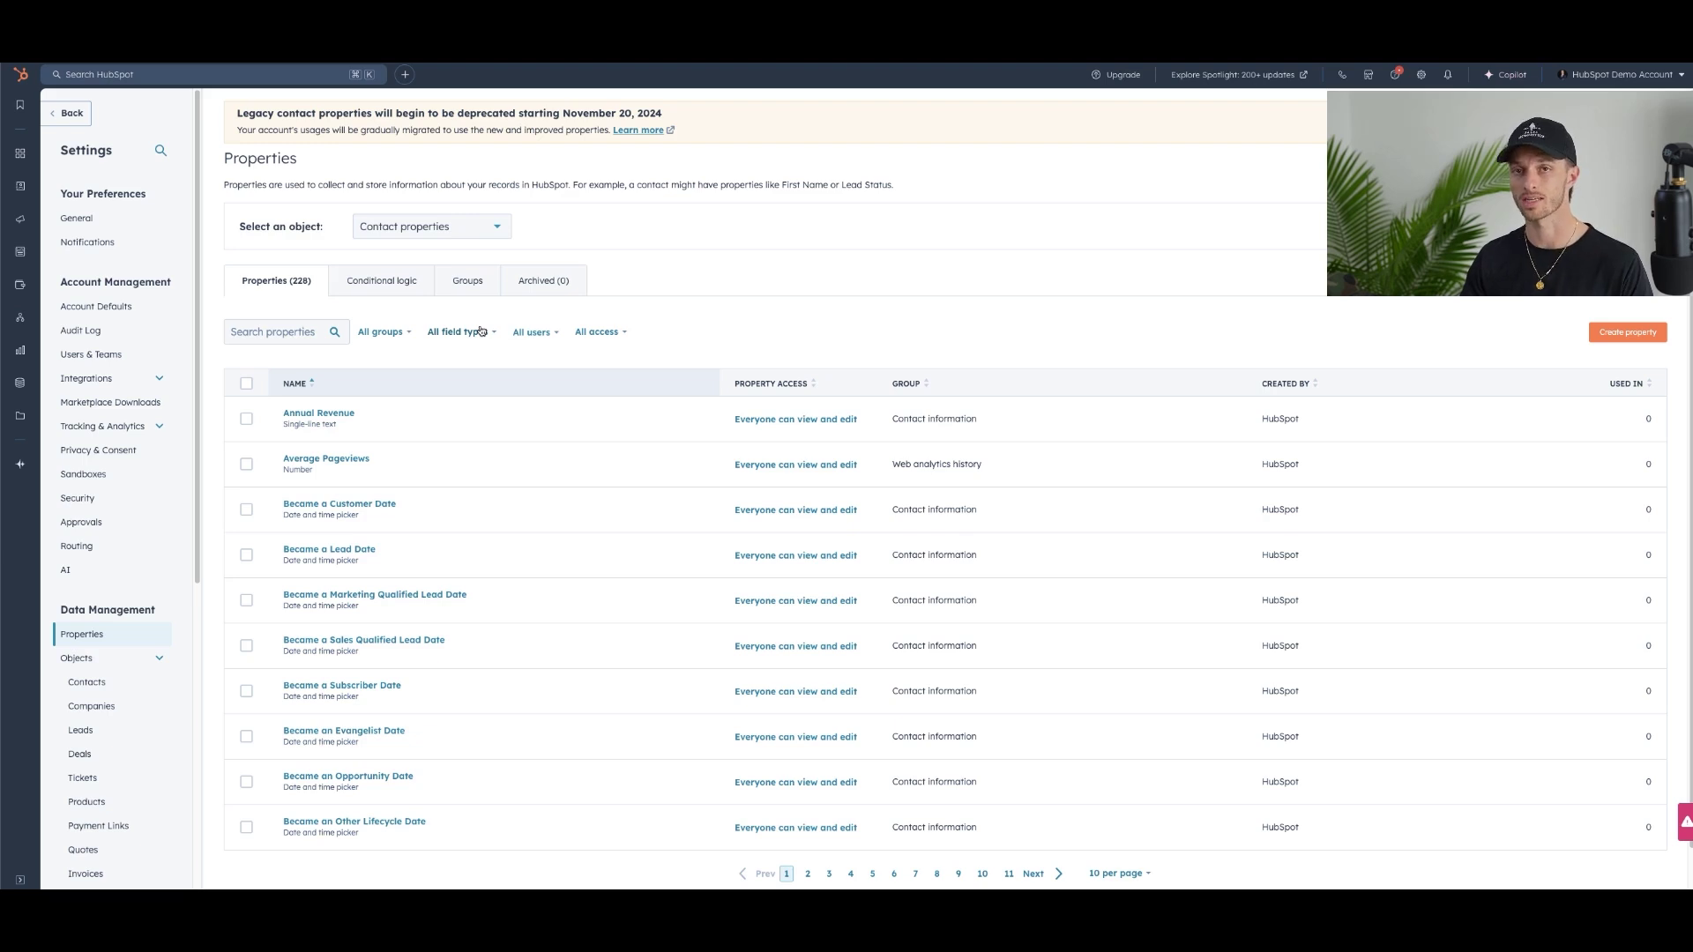
pyautogui.click(420, 227)
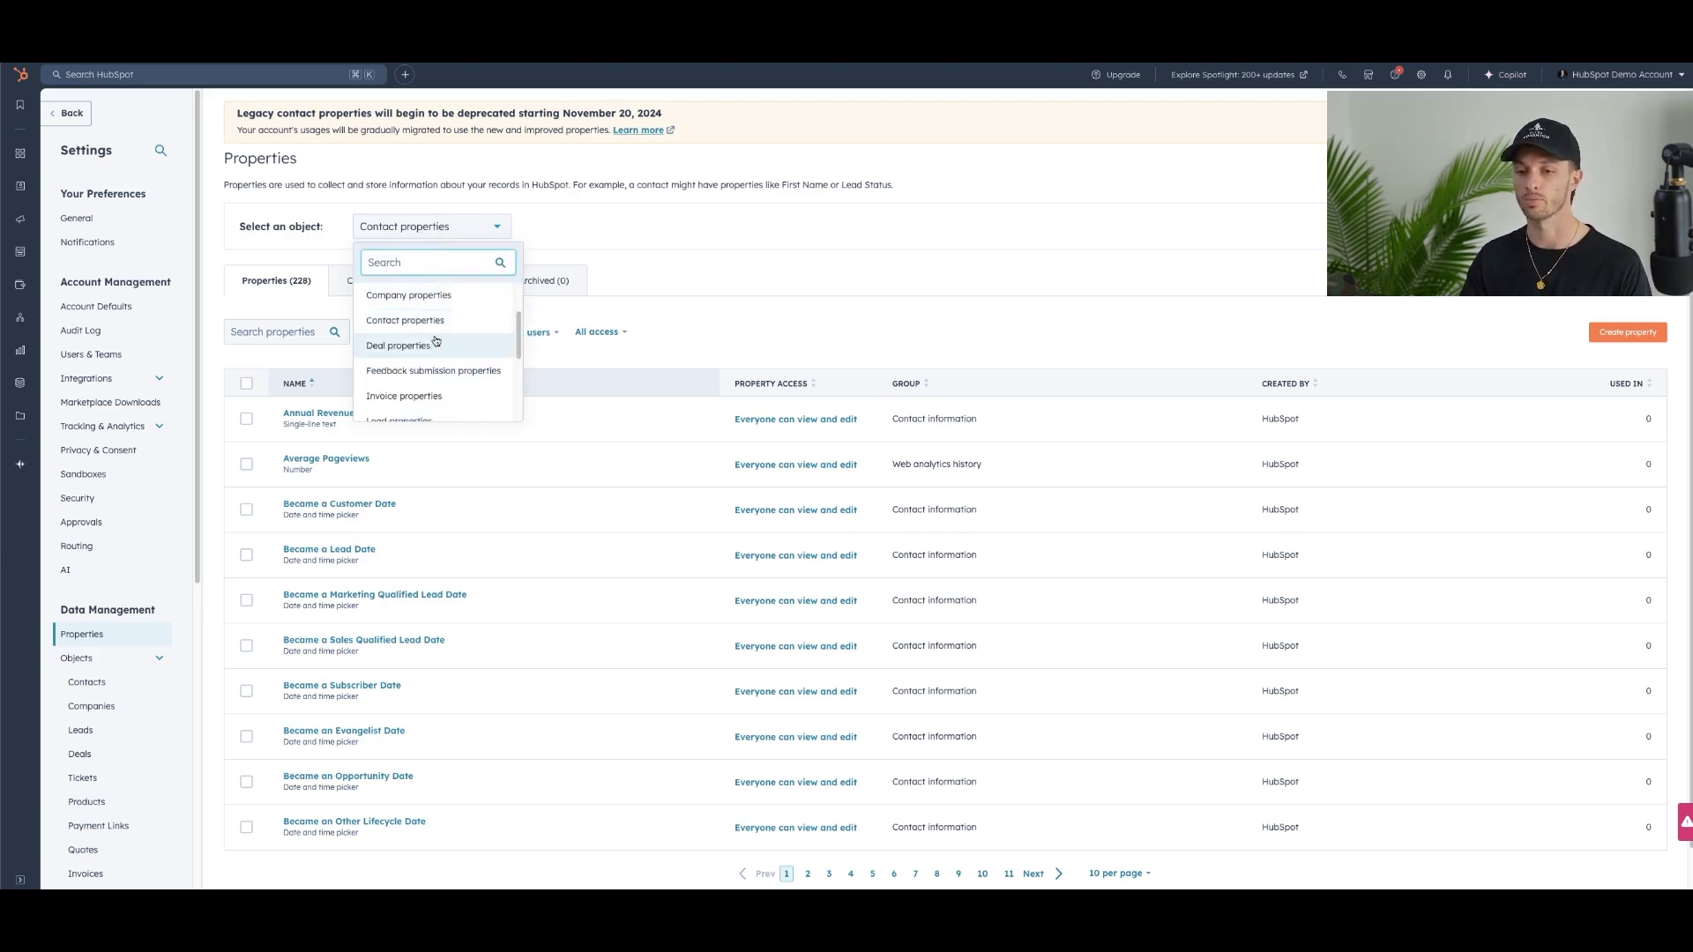
pyautogui.click(283, 220)
pyautogui.tripleClick(280, 222)
pyautogui.click(588, 222)
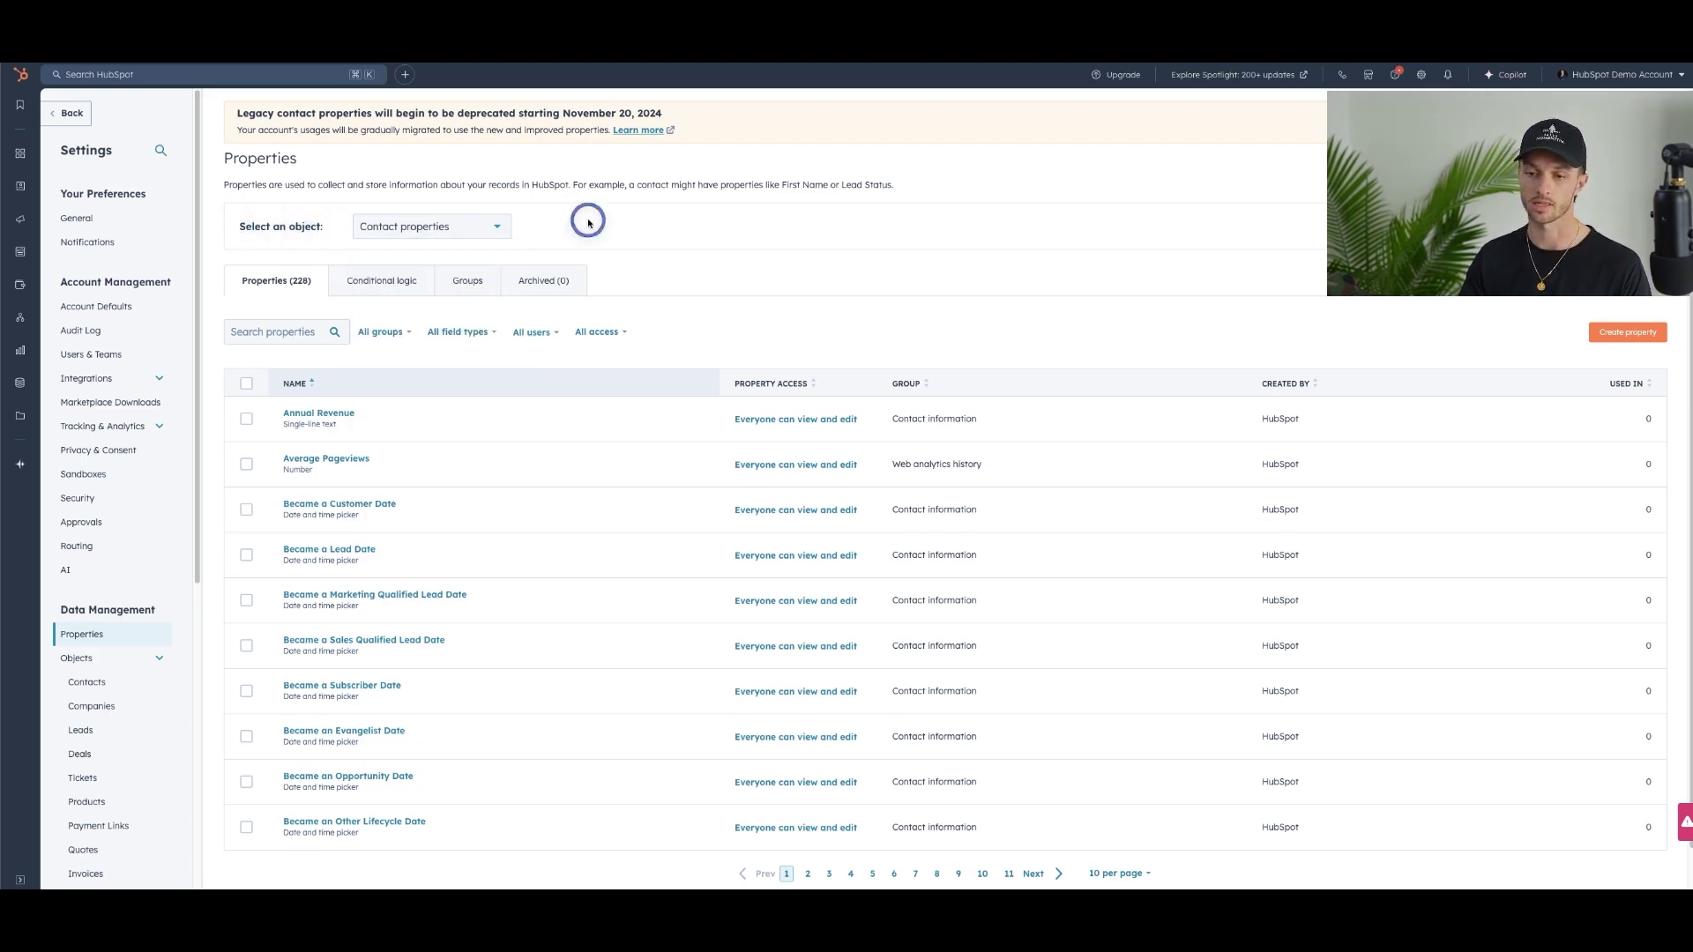
pyautogui.click(468, 280)
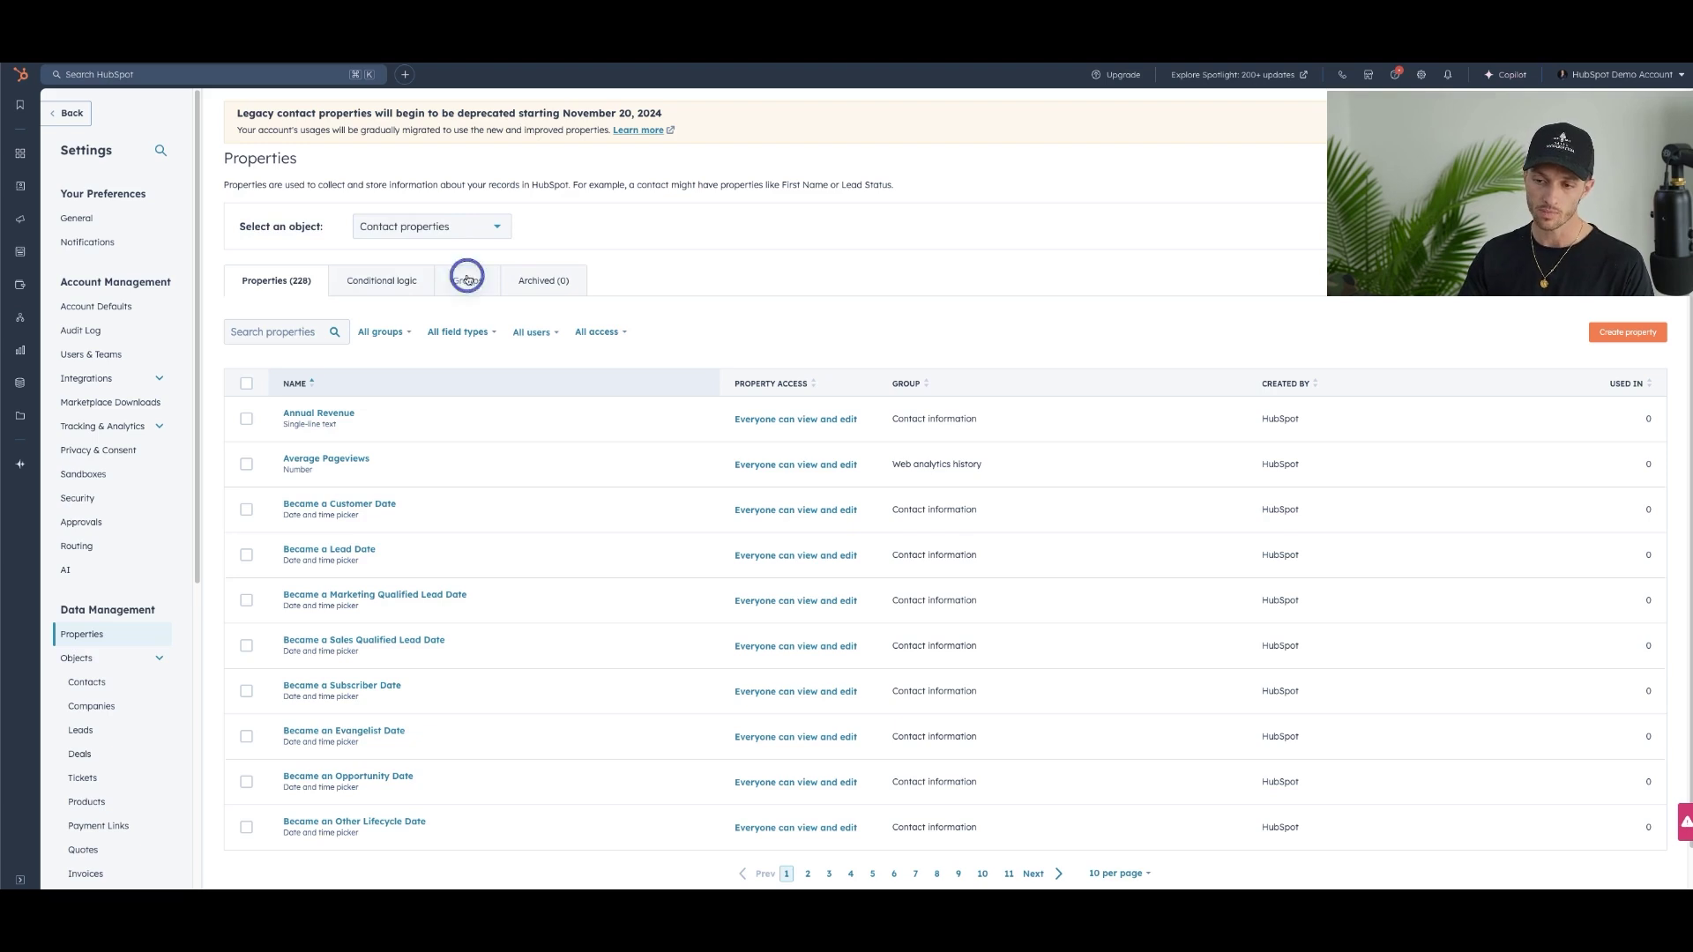
pyautogui.click(284, 282)
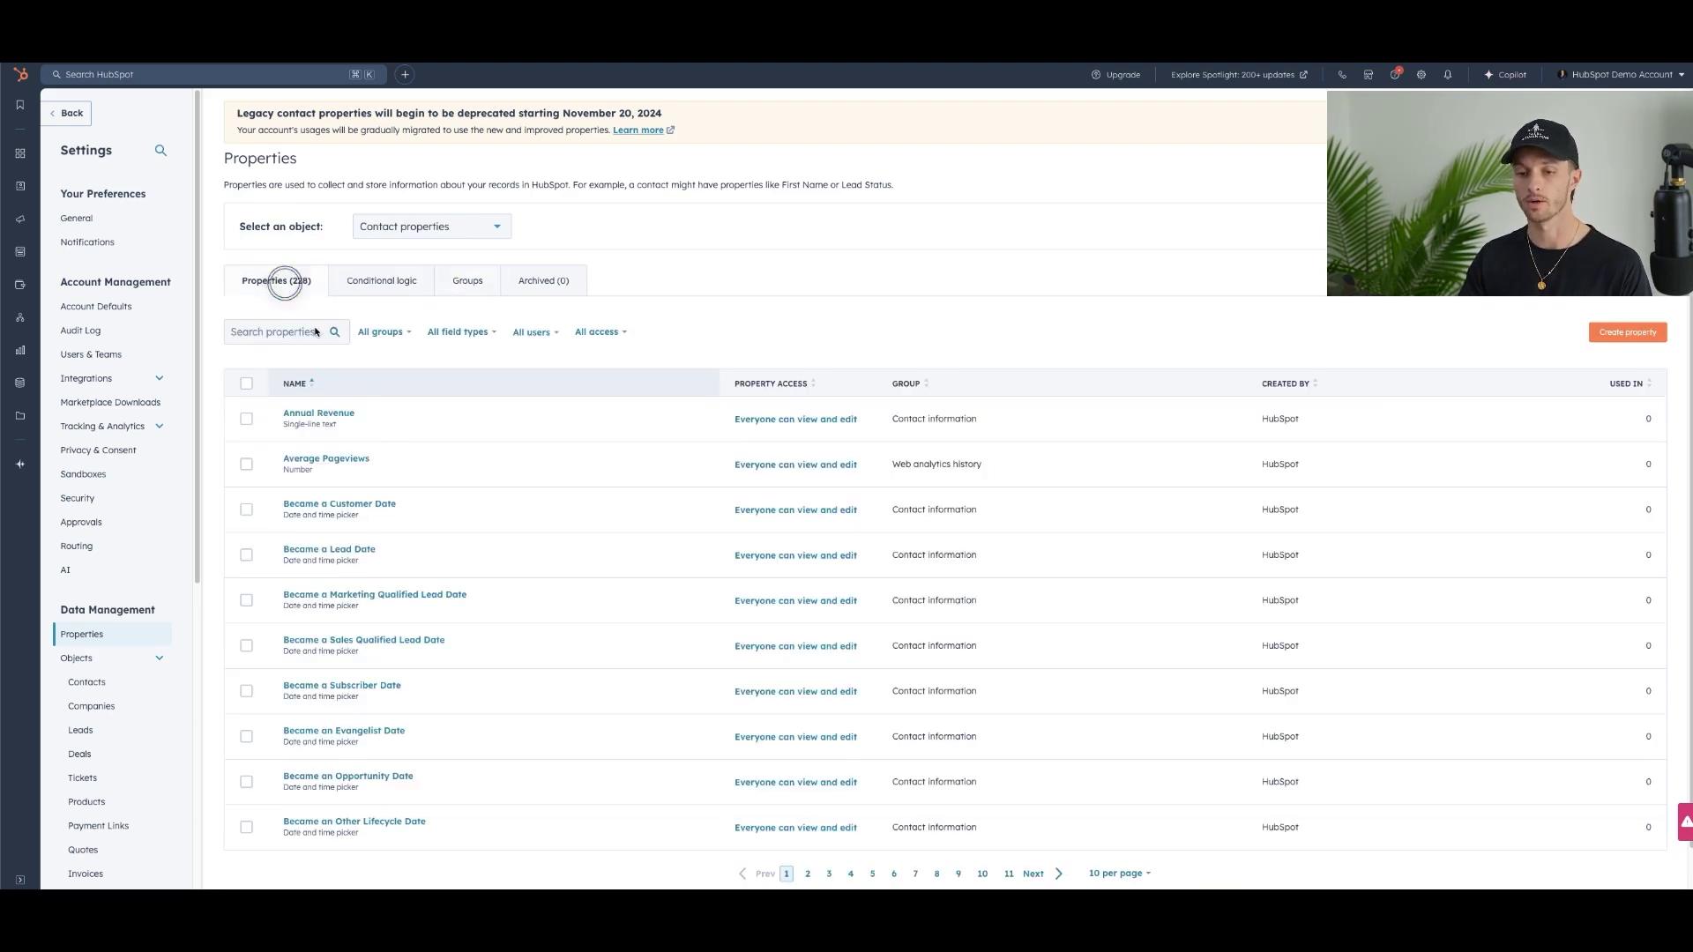
# - Switch to Deal properties and start a new property labelled "Discovery Call - No Show Date"
pyautogui.click(433, 227)
pyautogui.click(415, 347)
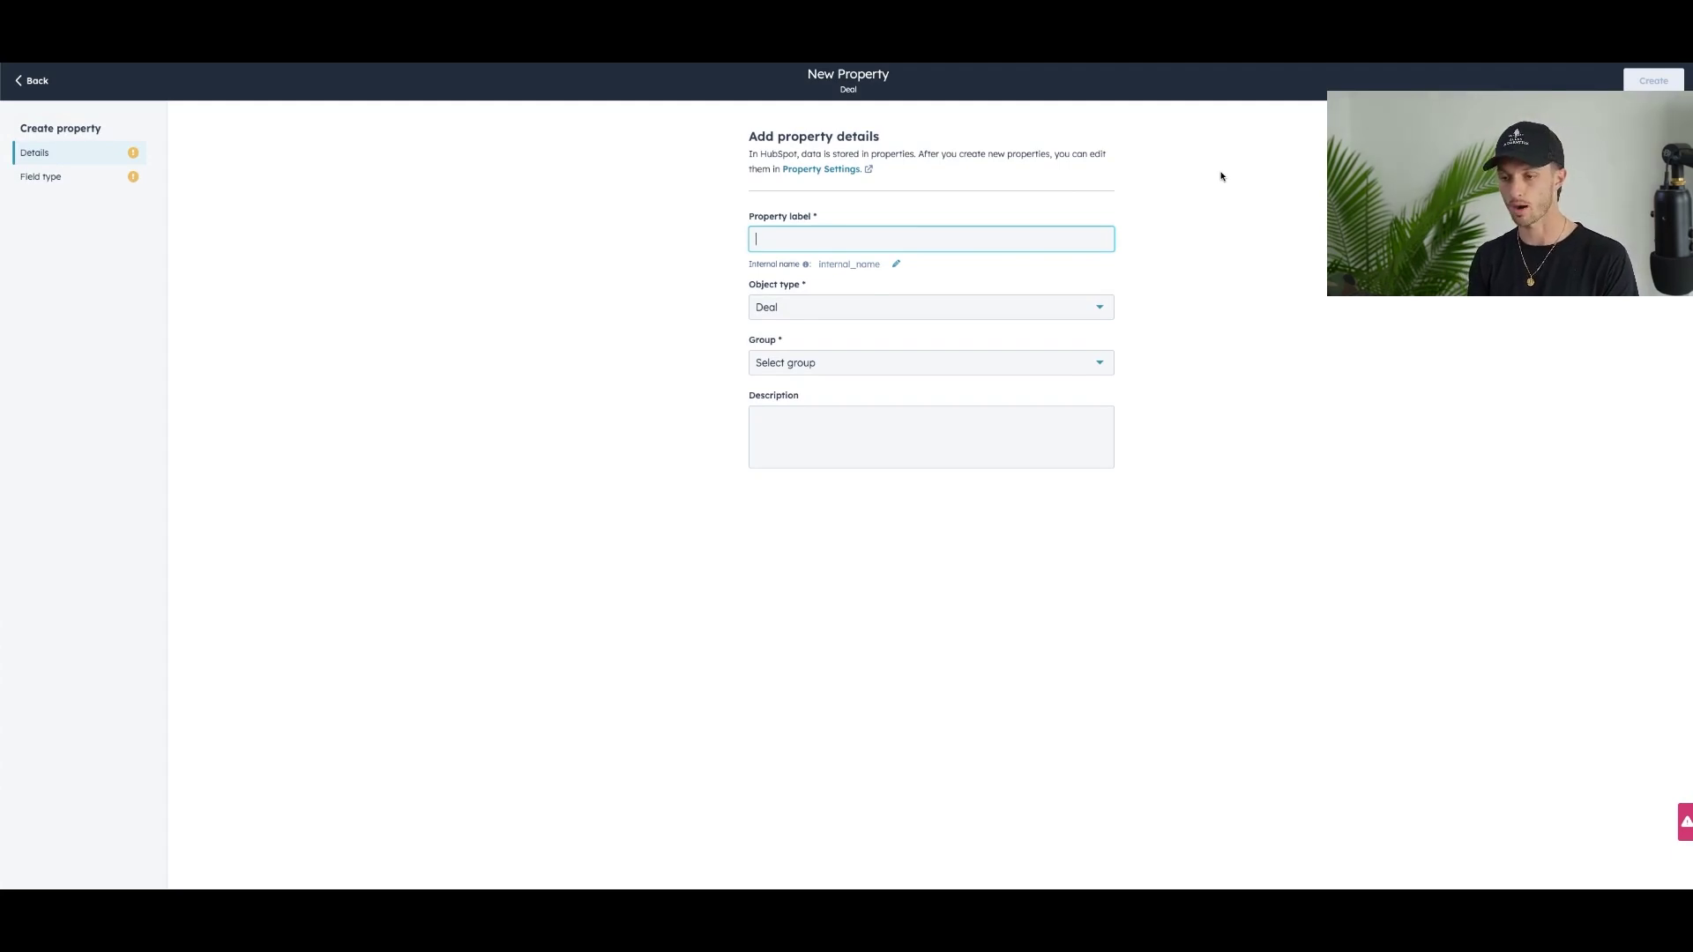
pyautogui.write('Discove')
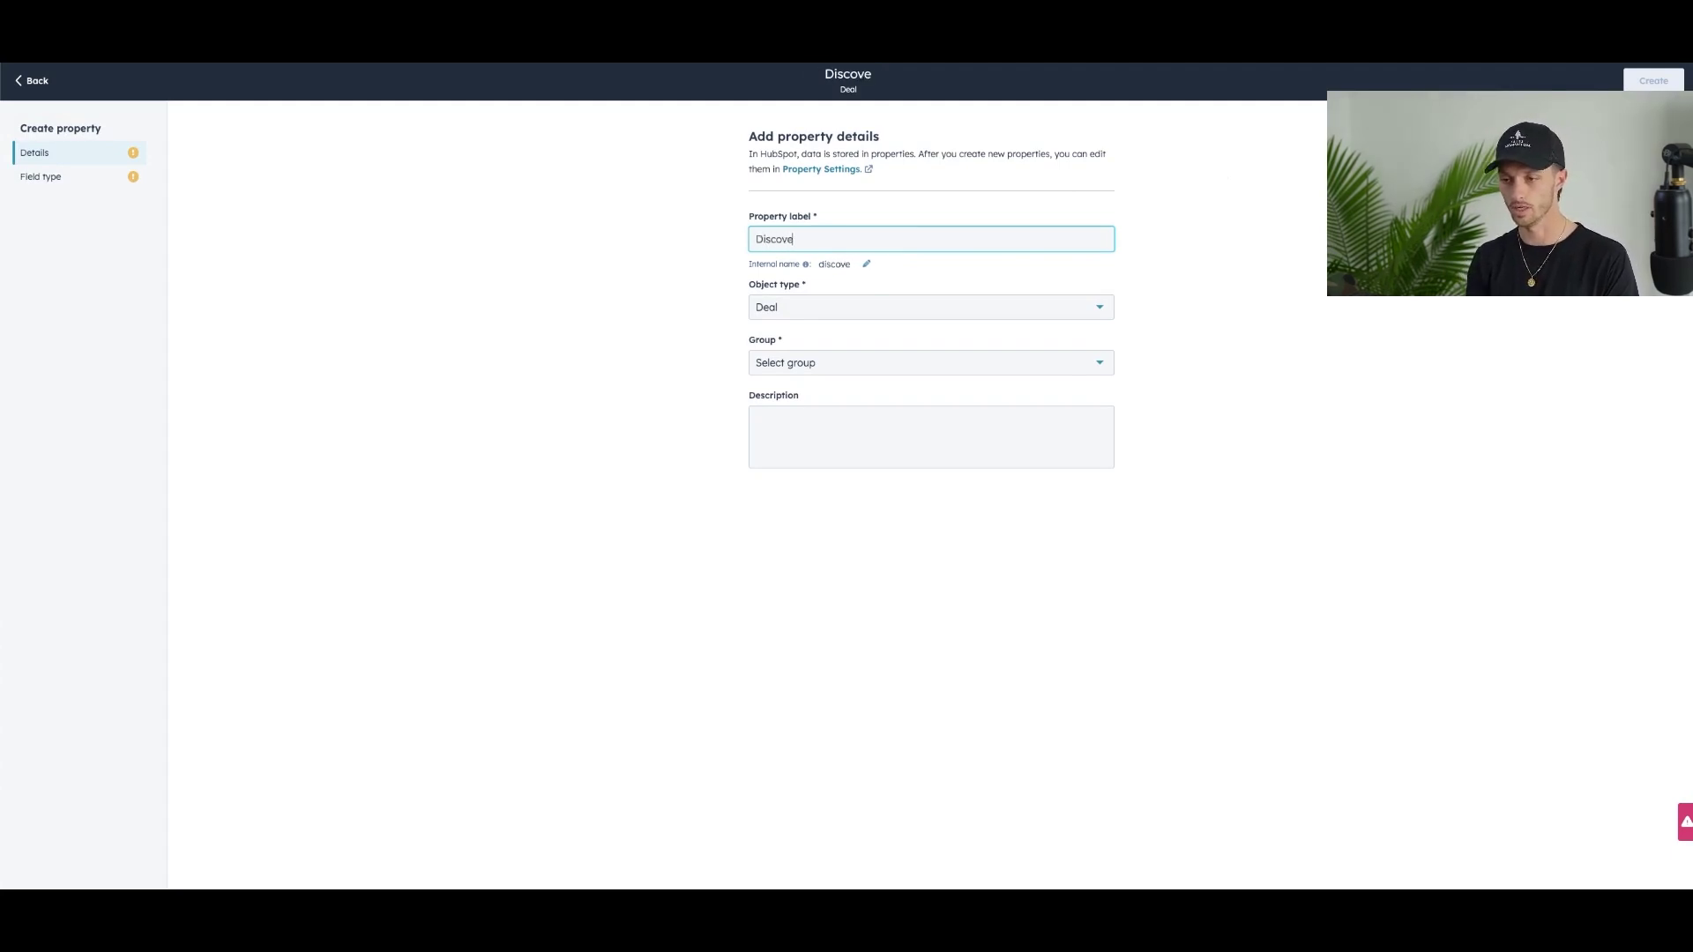
pyautogui.write('ry Call -')
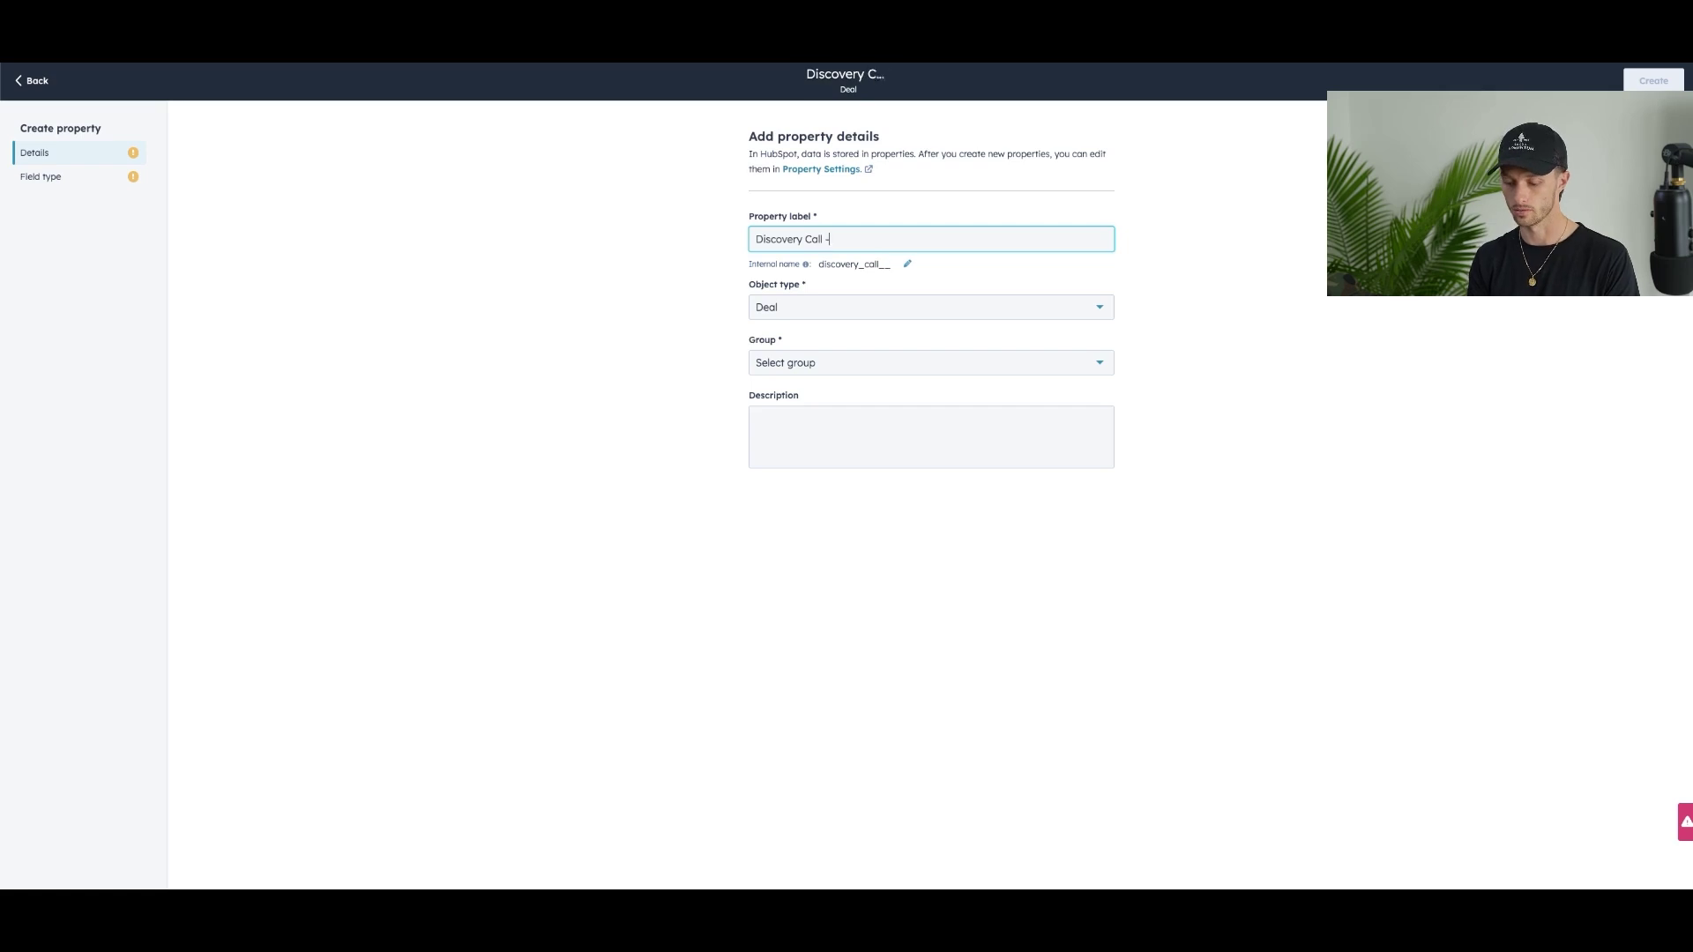
pyautogui.write(' No Show Date')
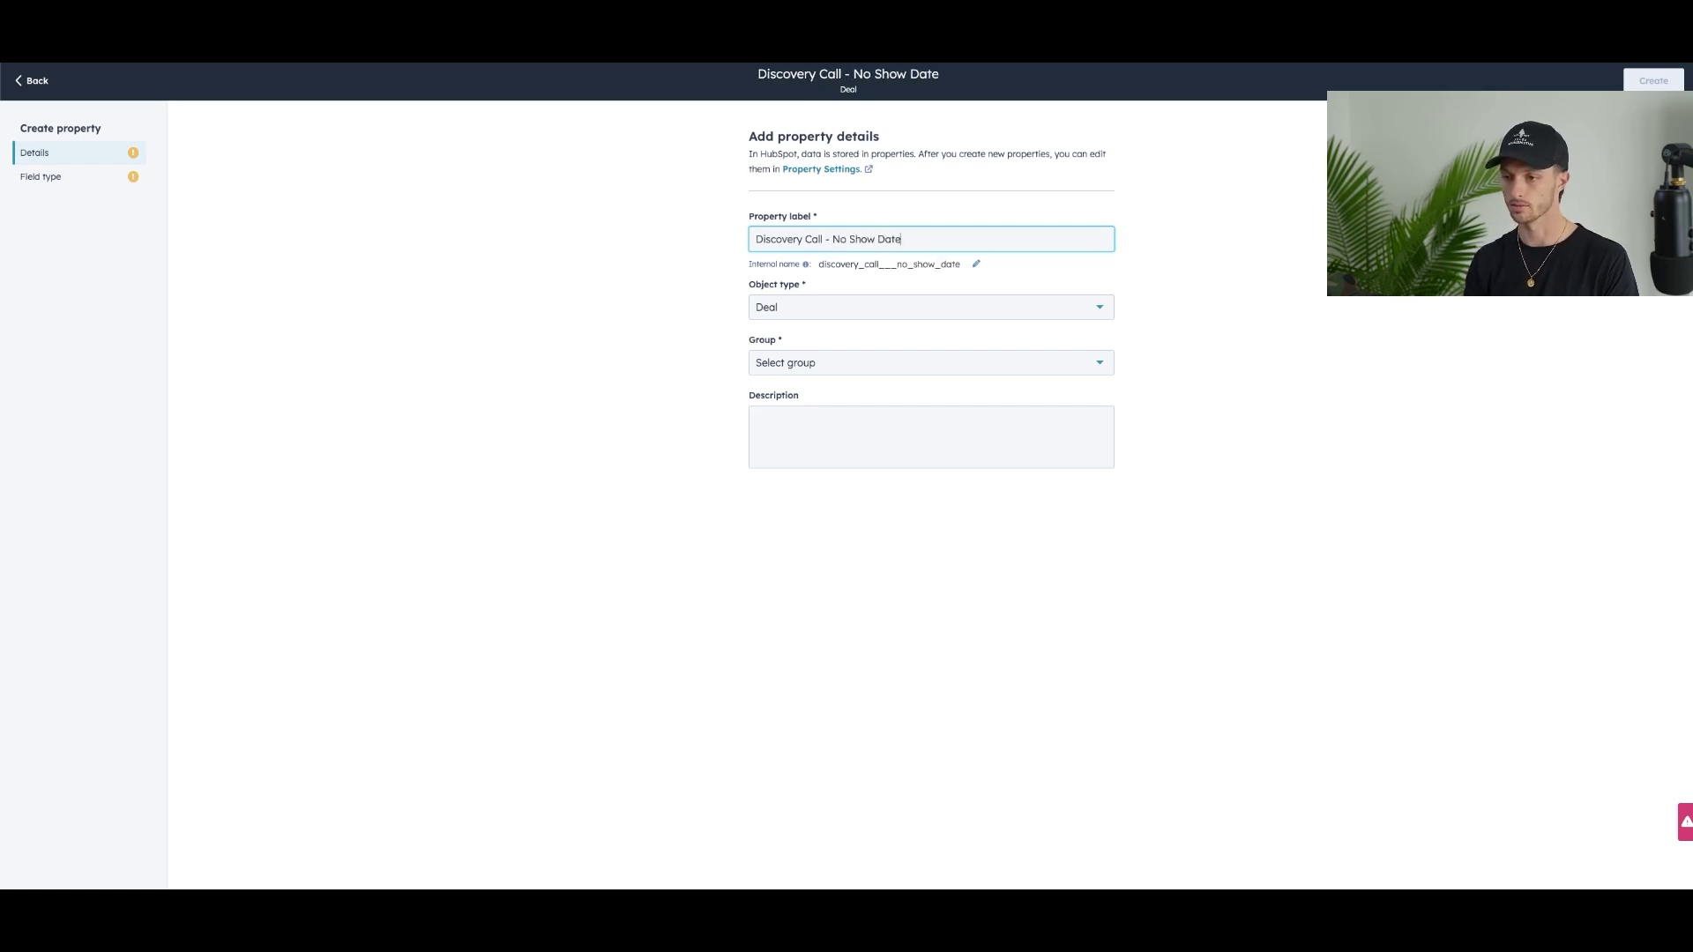
pyautogui.click(1247, 258)
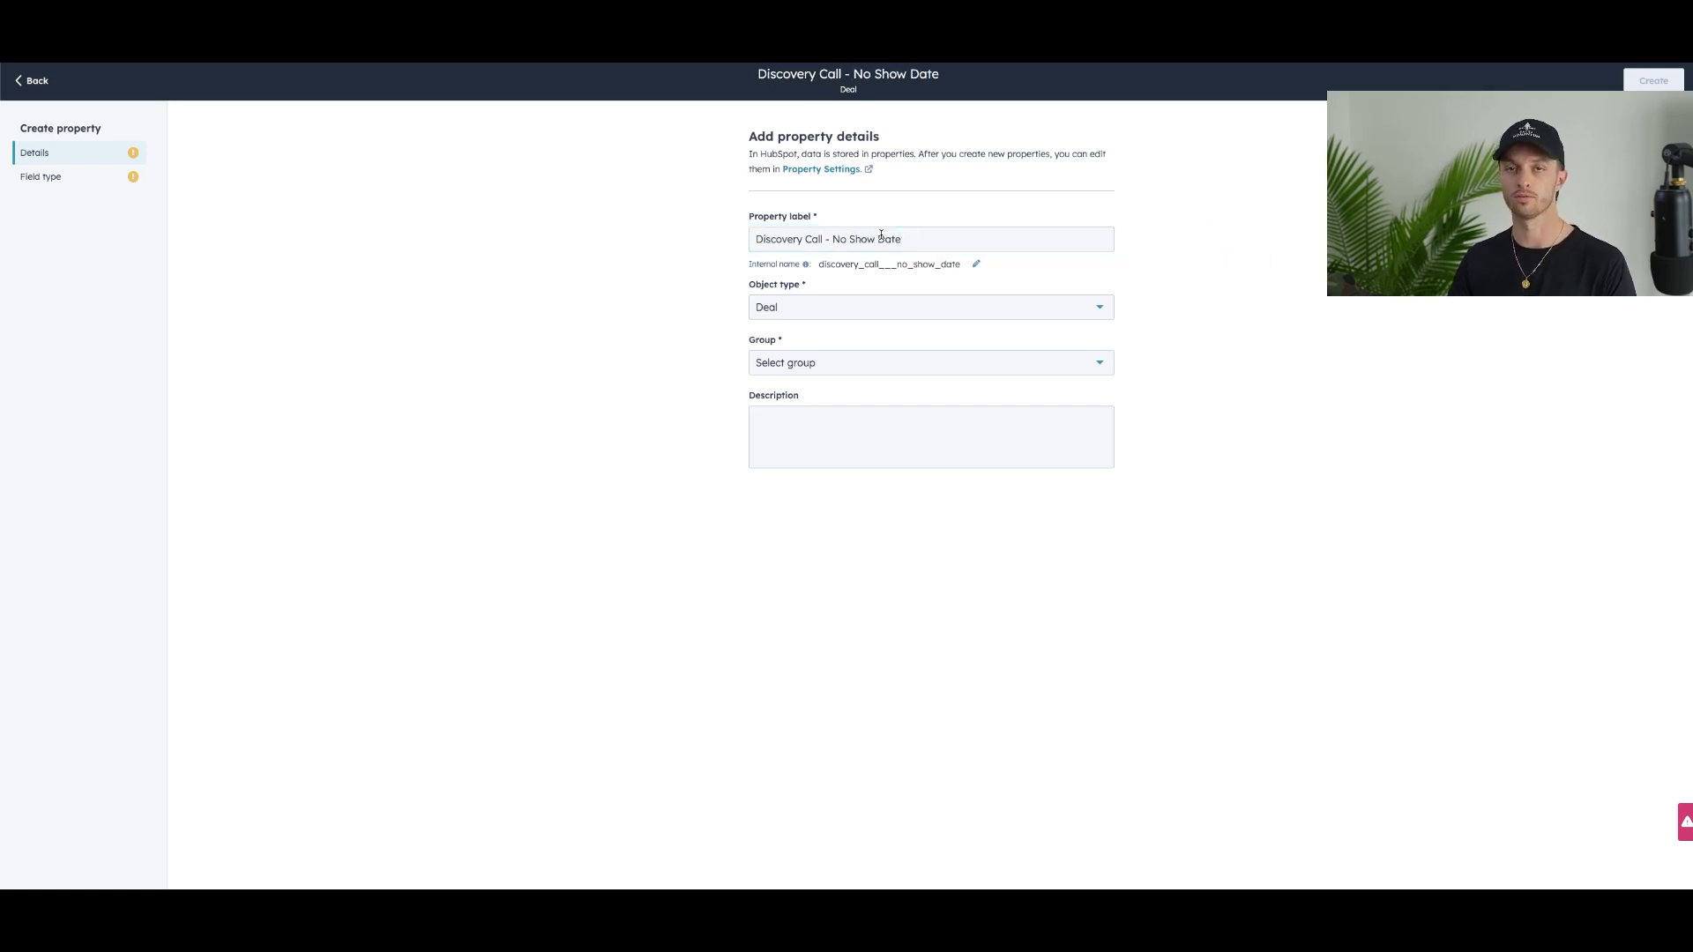
# - Assign the new property to the Deal object and the Deal activity group, and proceed to its field type
pyautogui.click(820, 309)
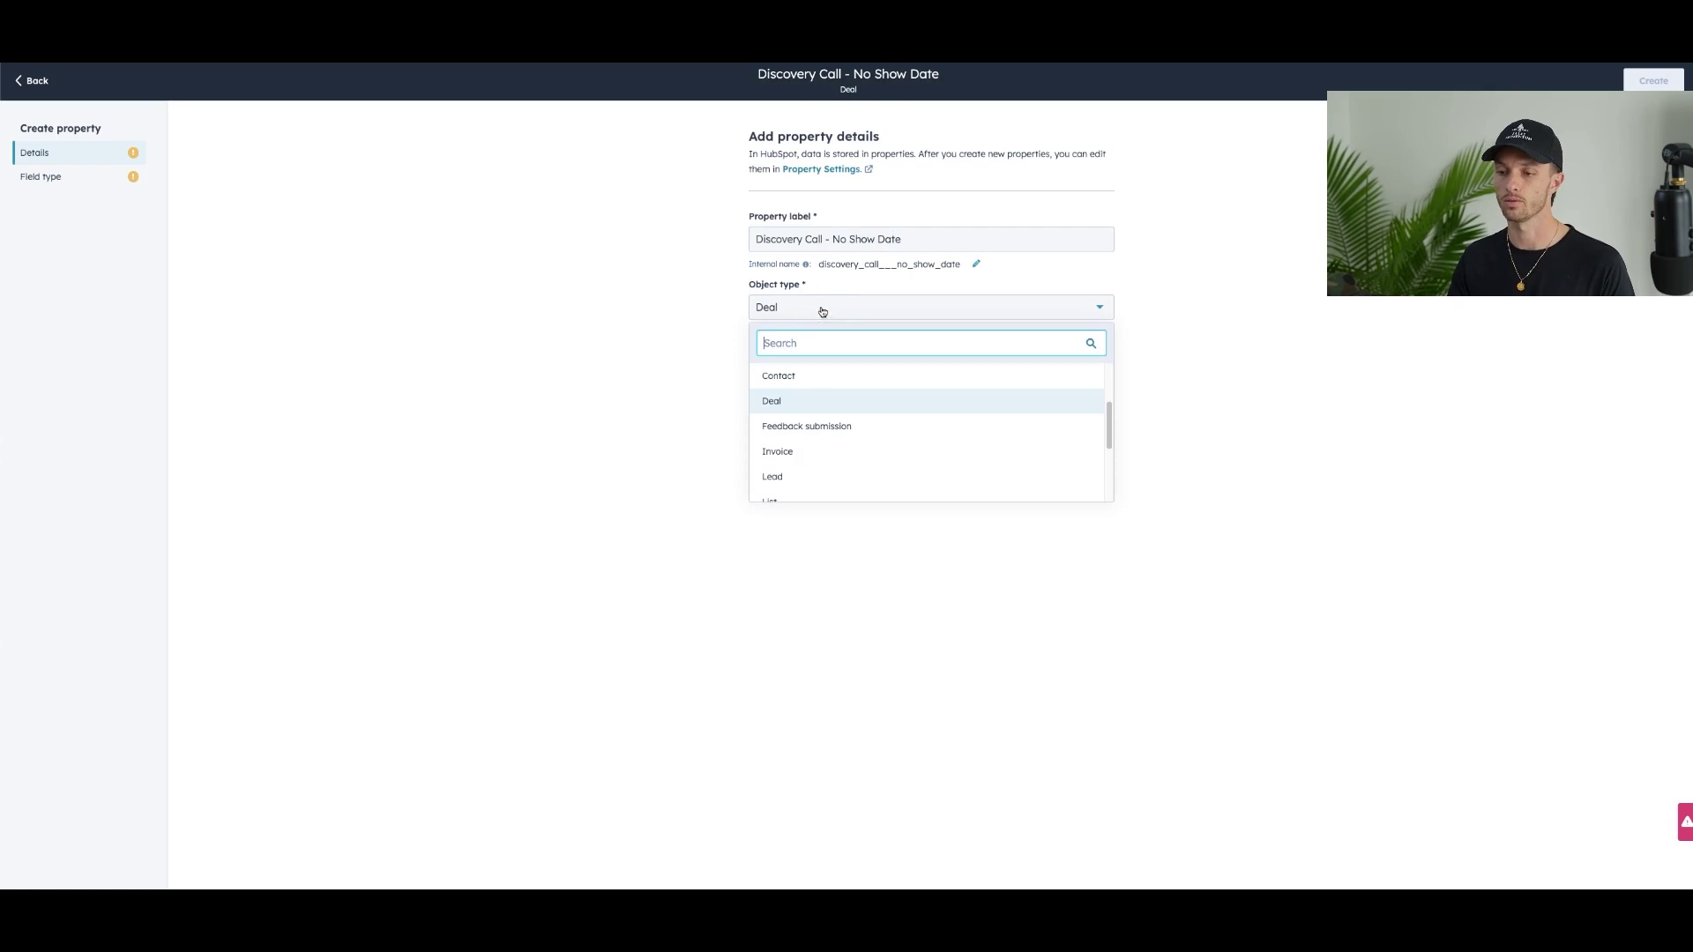
pyautogui.click(786, 401)
pyautogui.click(820, 370)
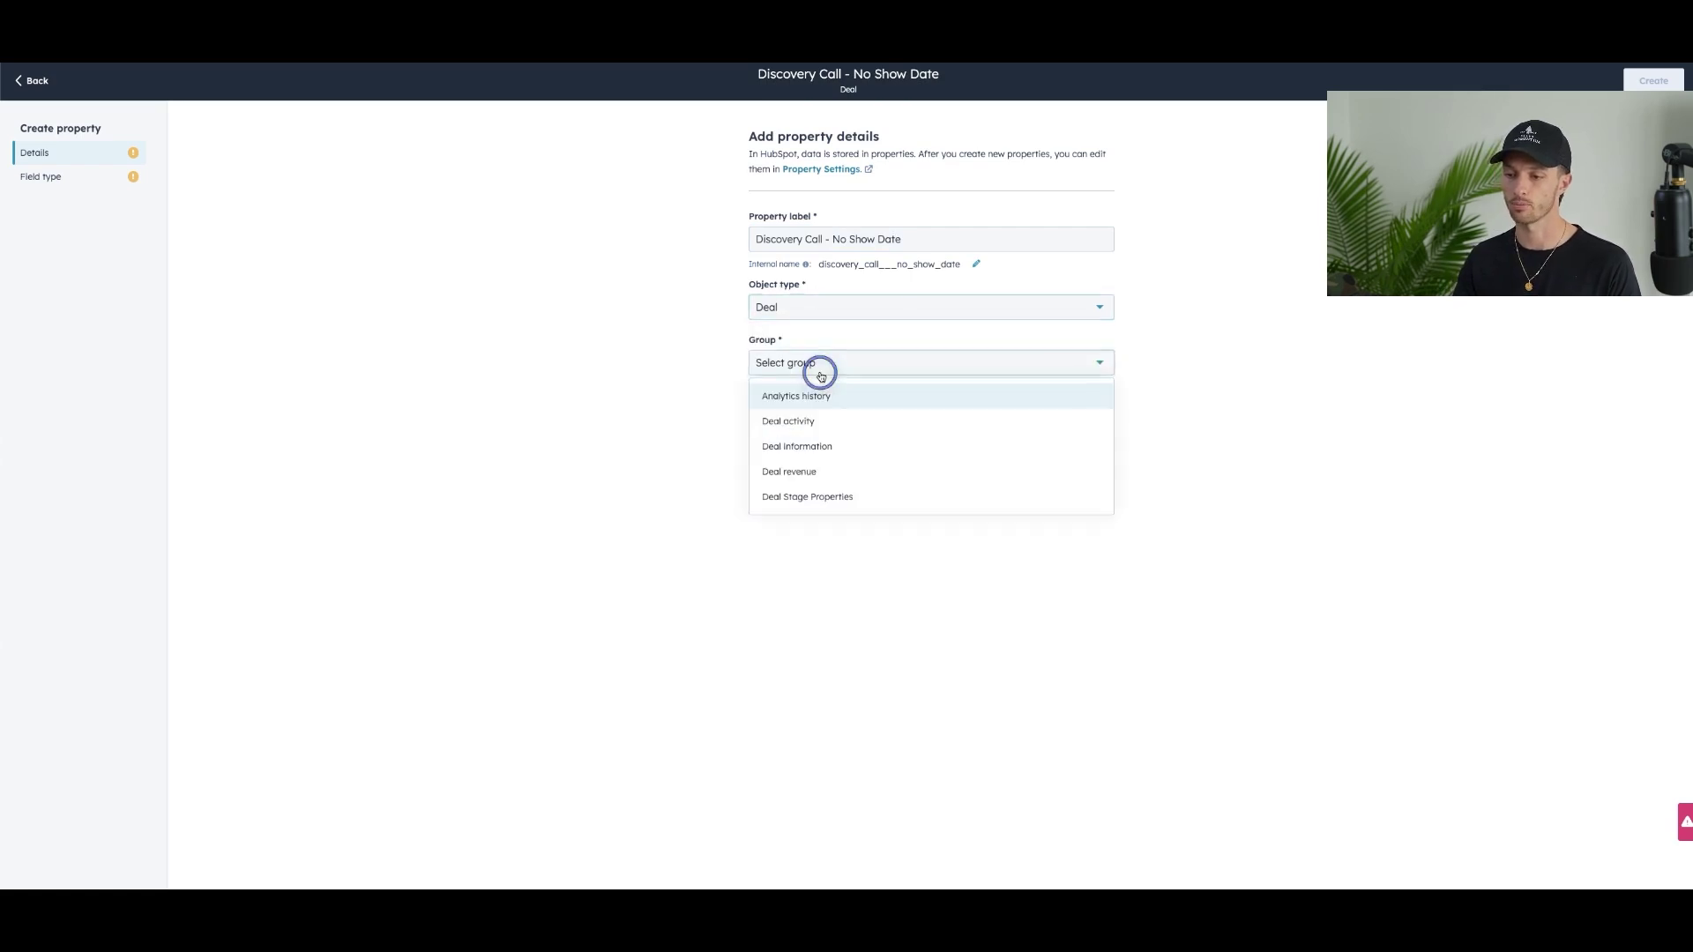
pyautogui.click(831, 423)
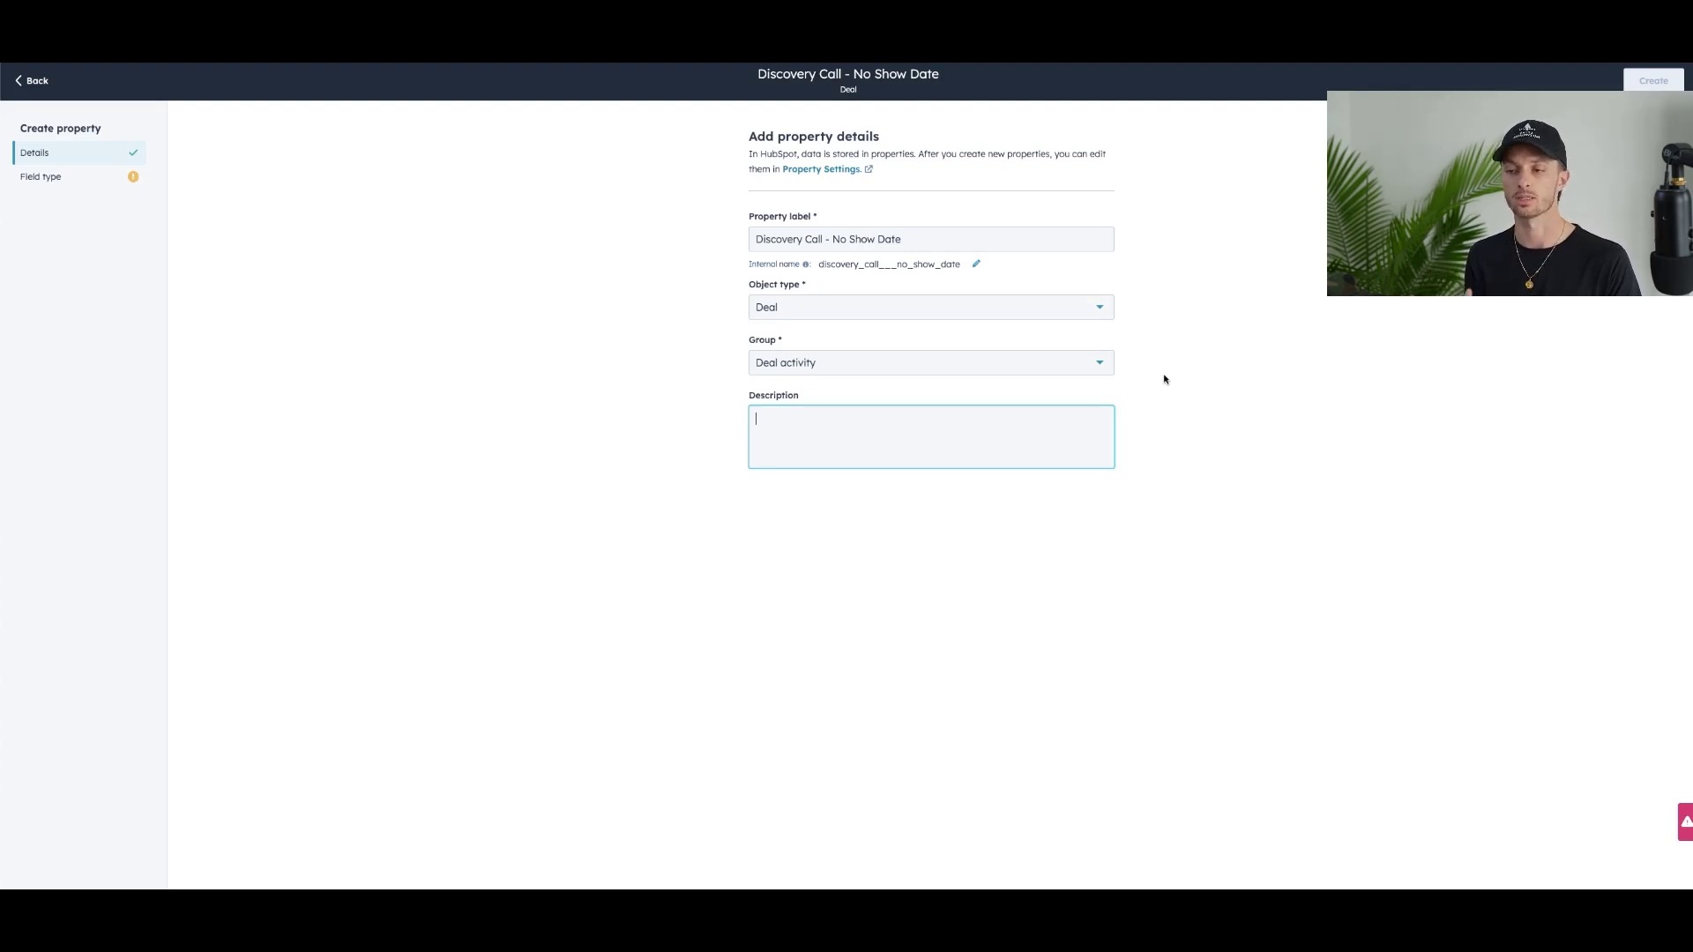
pyautogui.click(67, 183)
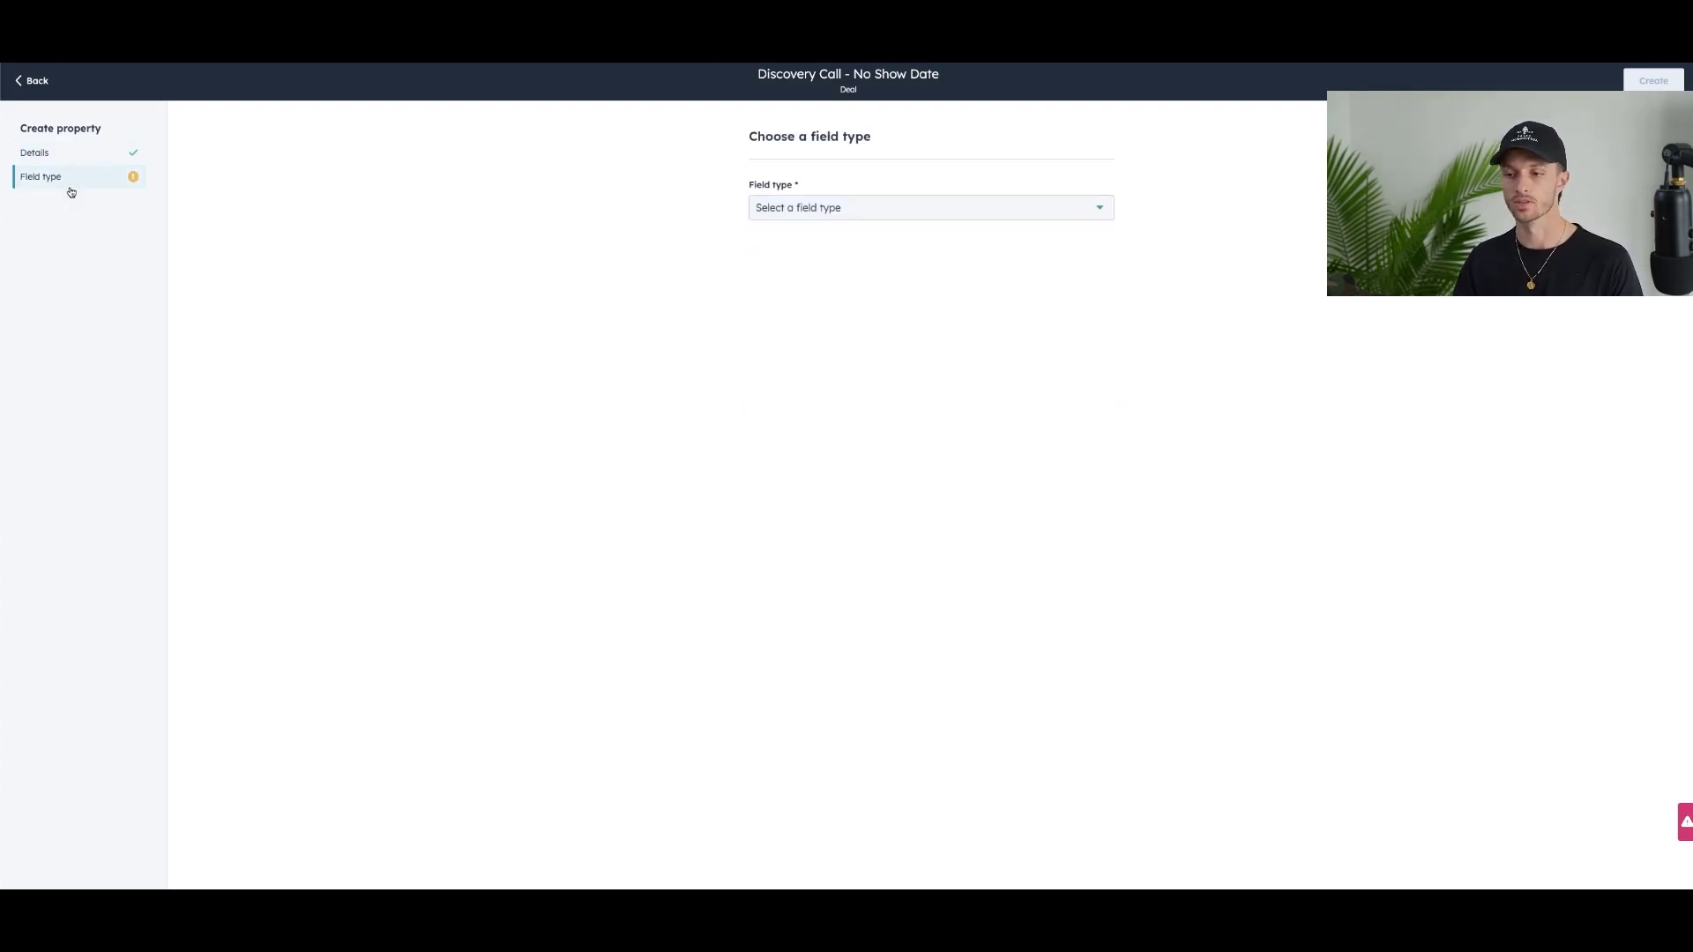
# - Review the available field types and set the property's field type to Score
pyautogui.click(804, 205)
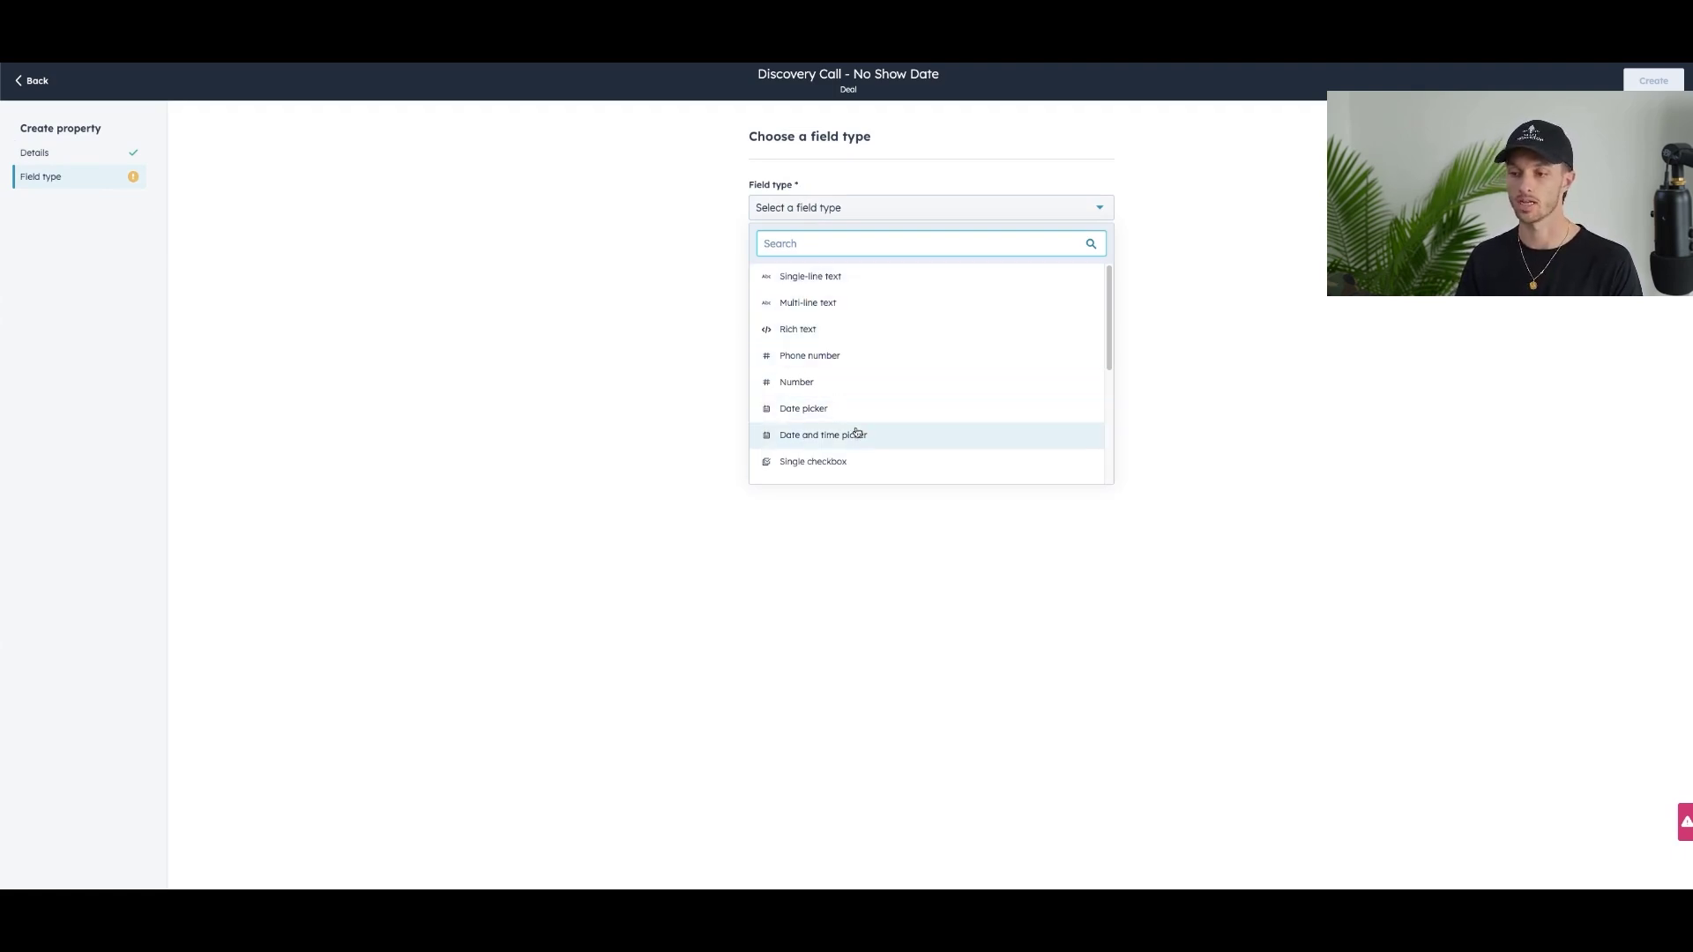
pyautogui.scroll(-5, 926, 374)
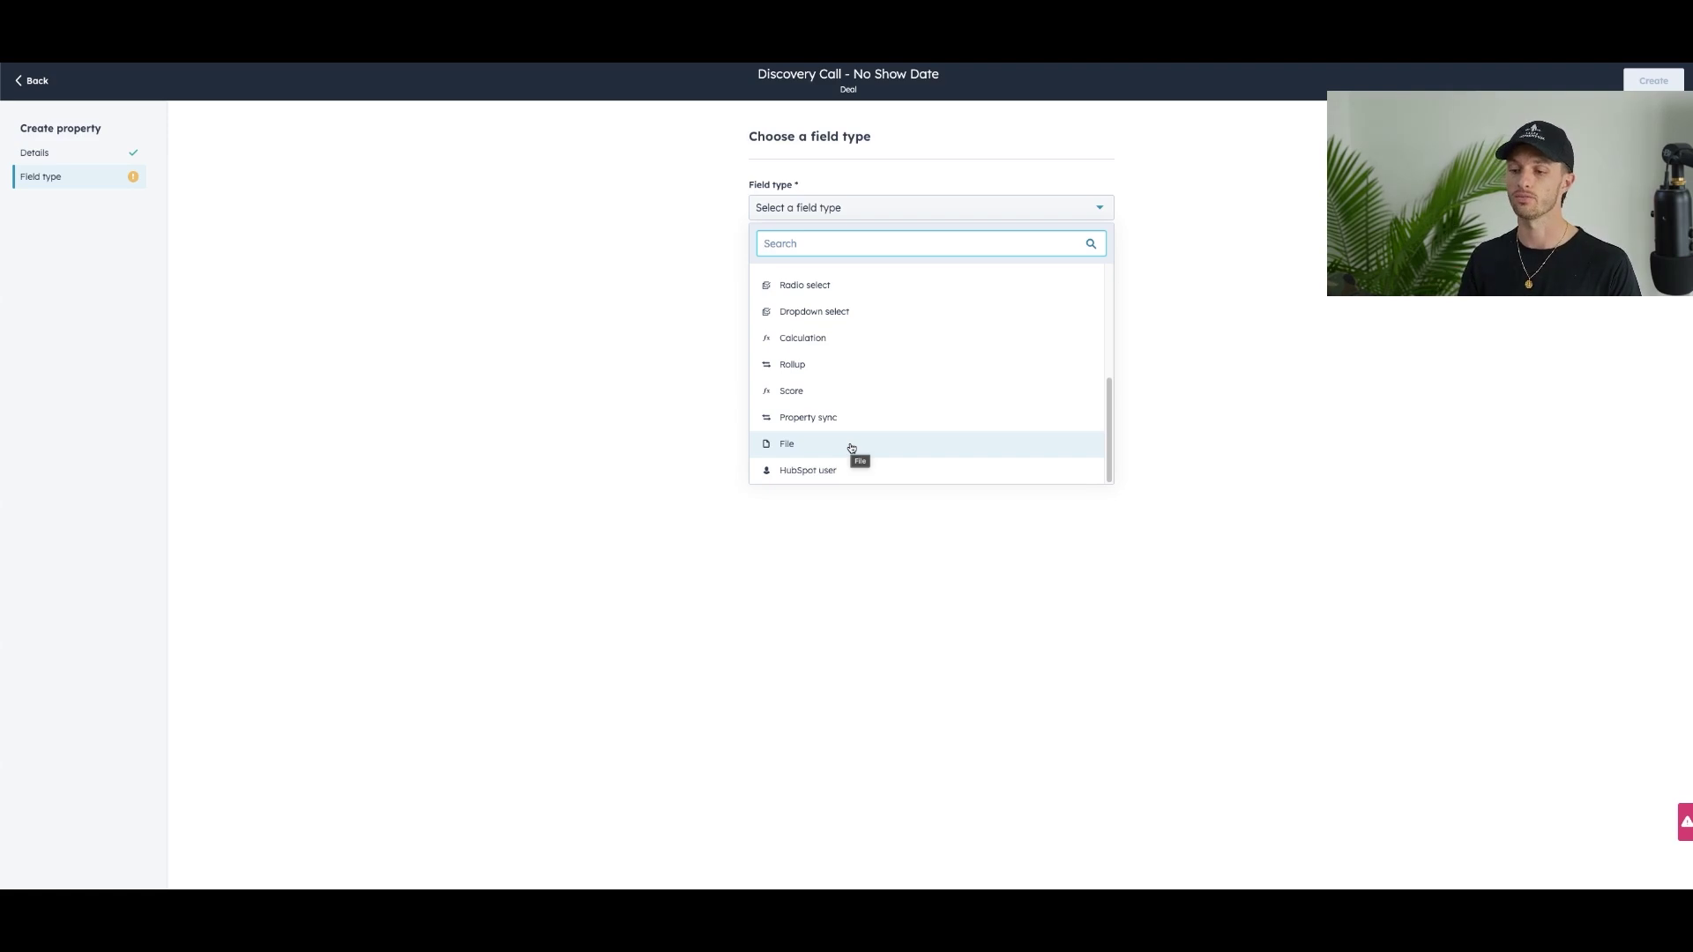
pyautogui.click(845, 391)
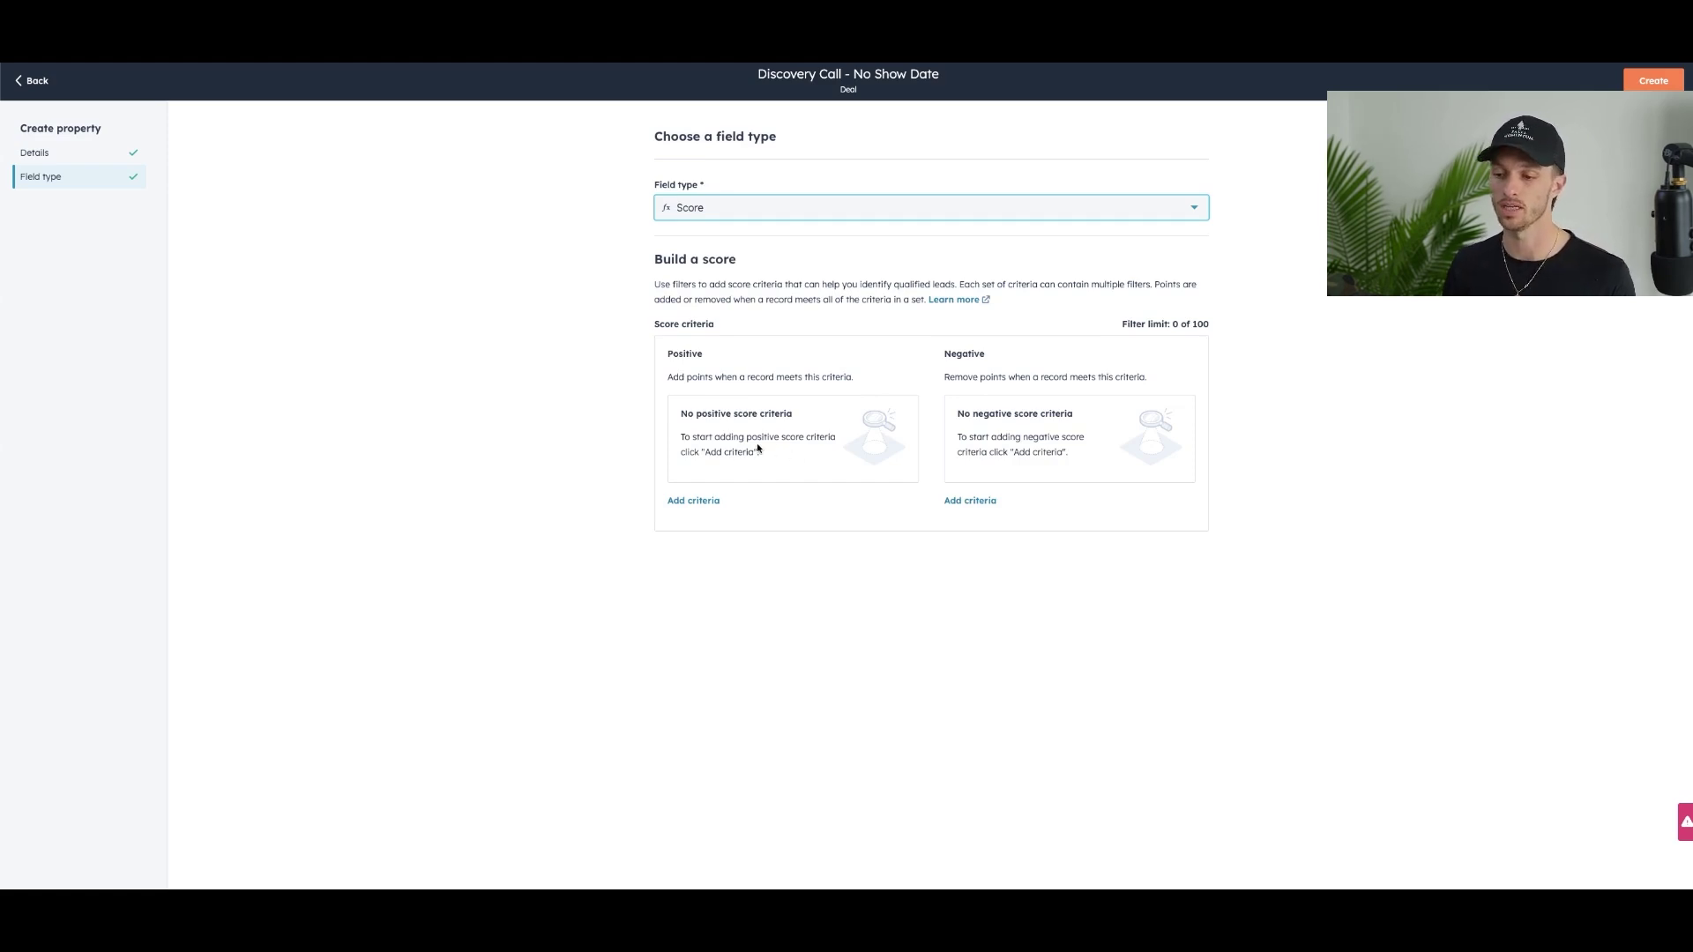
# - Start a positive score criterion on the contact property "Number of times contacted", searching the properties for "number"
pyautogui.click(693, 500)
pyautogui.click(719, 414)
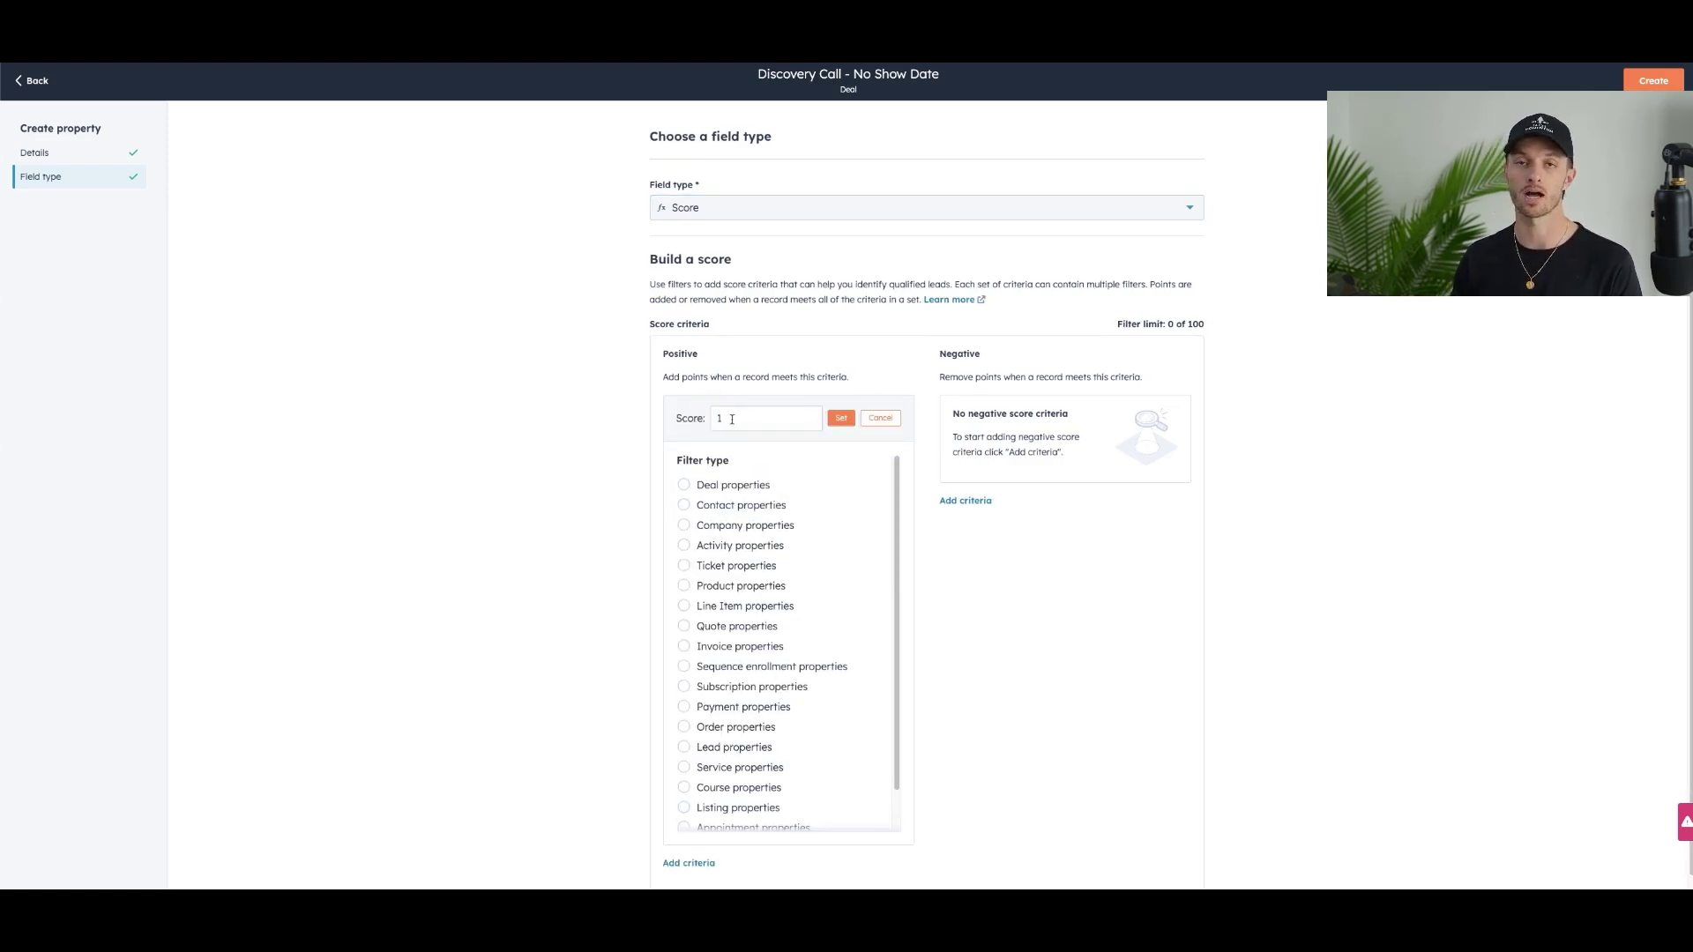
pyautogui.click(684, 506)
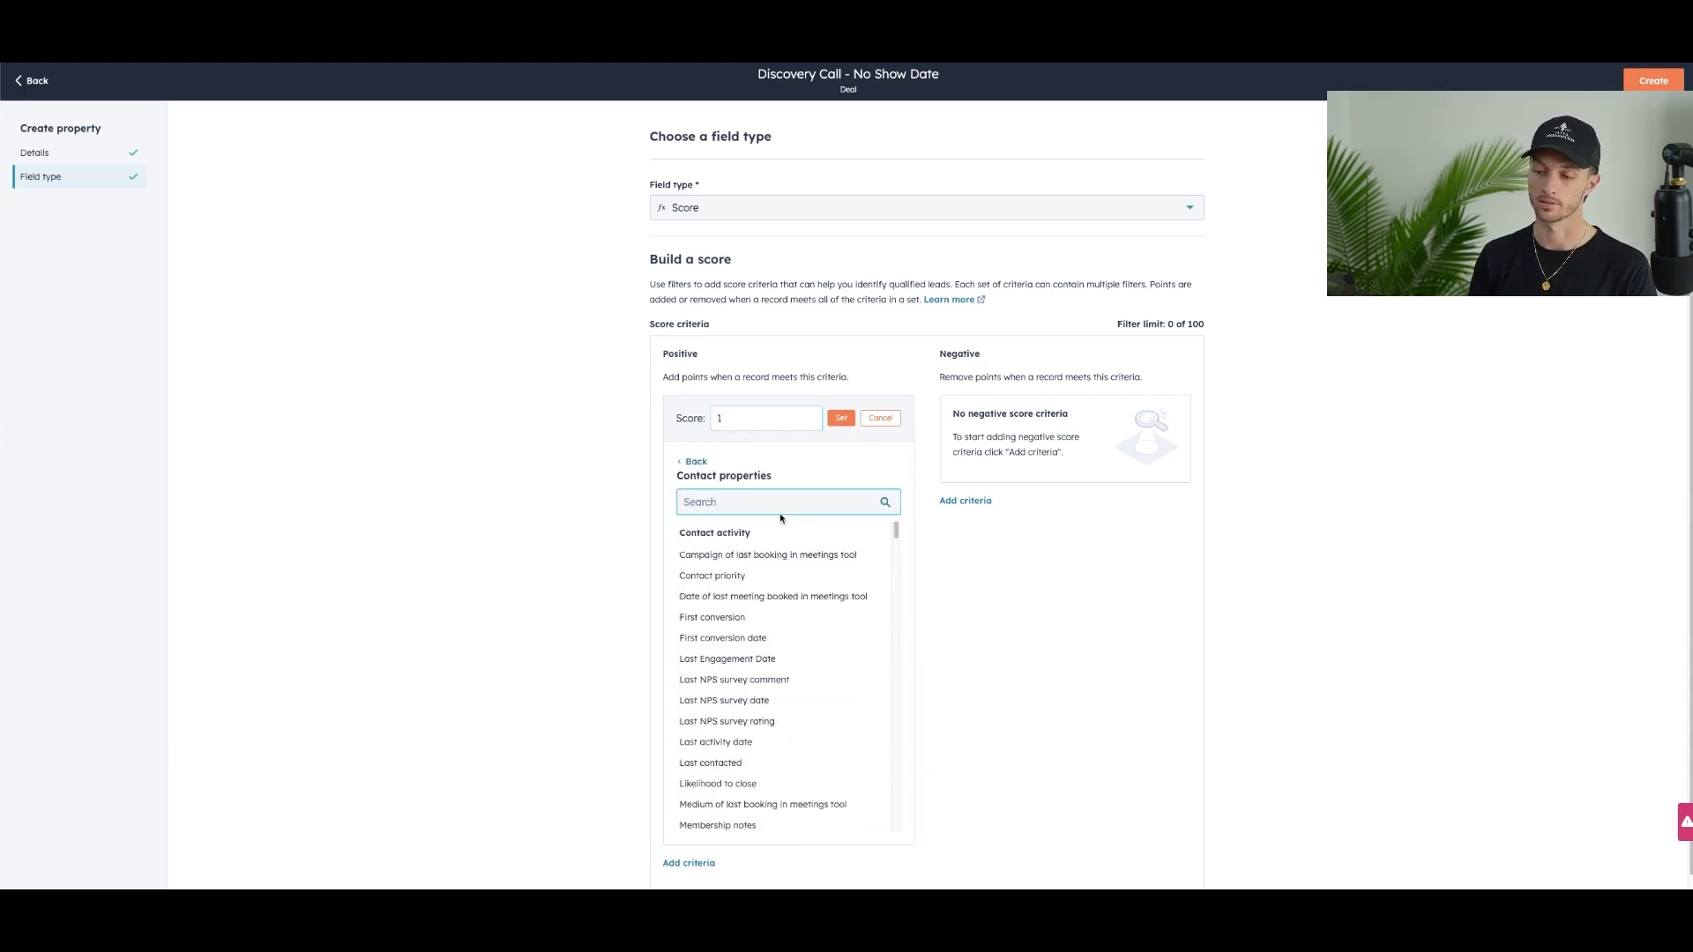
pyautogui.write('number')
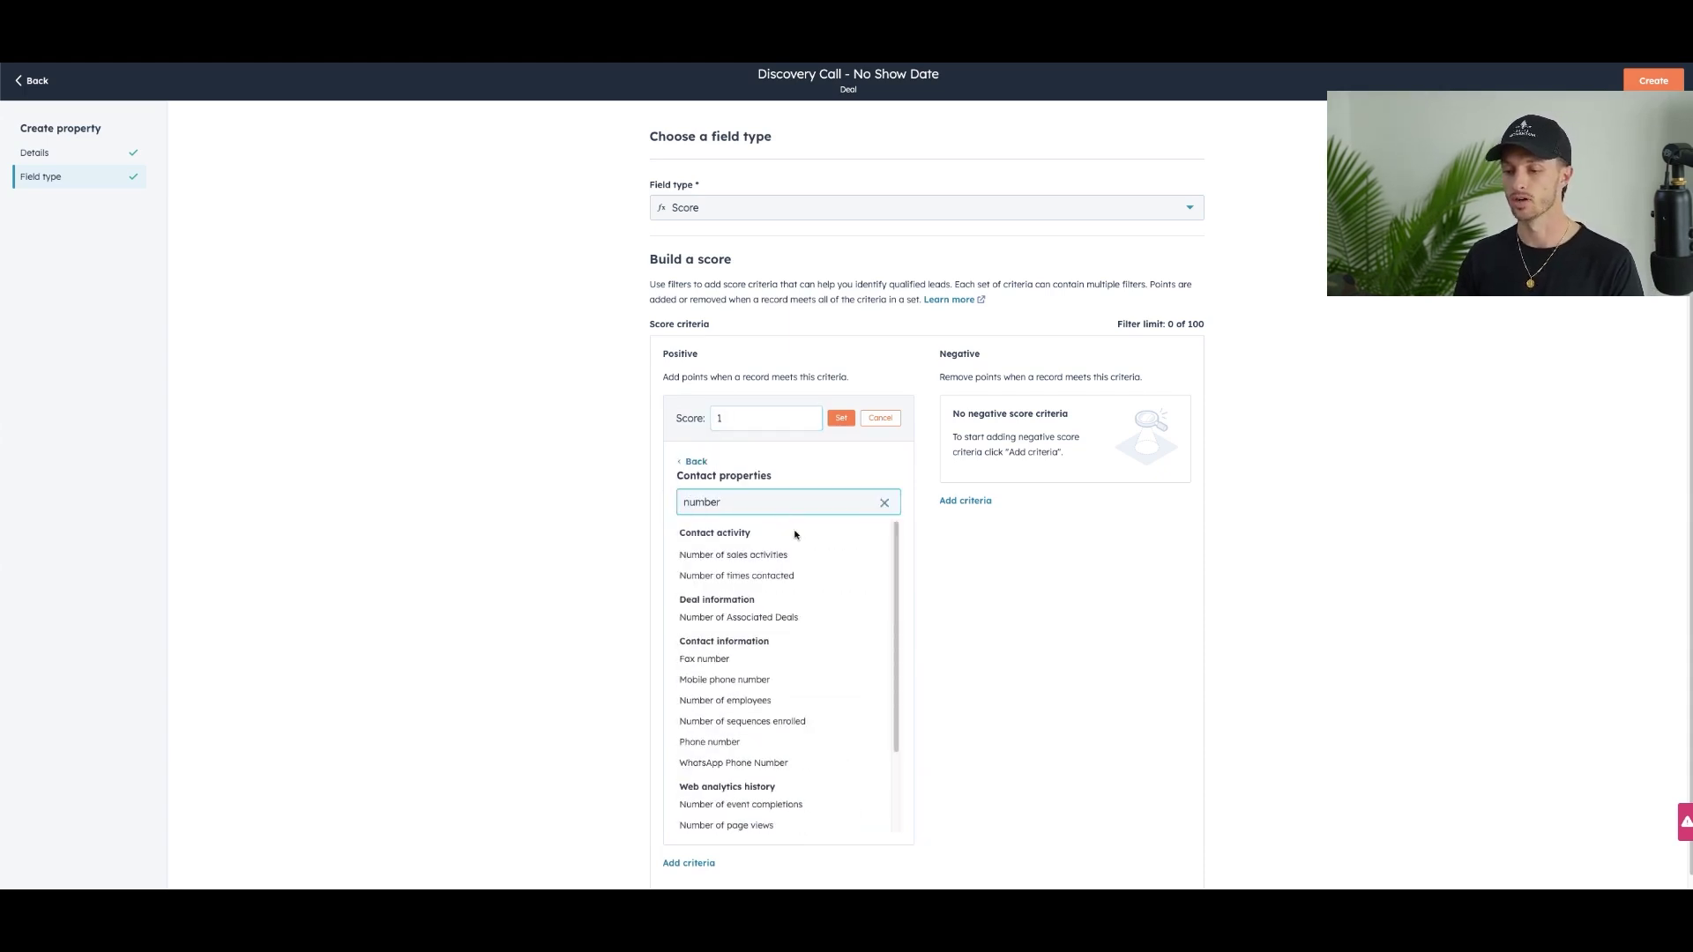
pyautogui.click(764, 575)
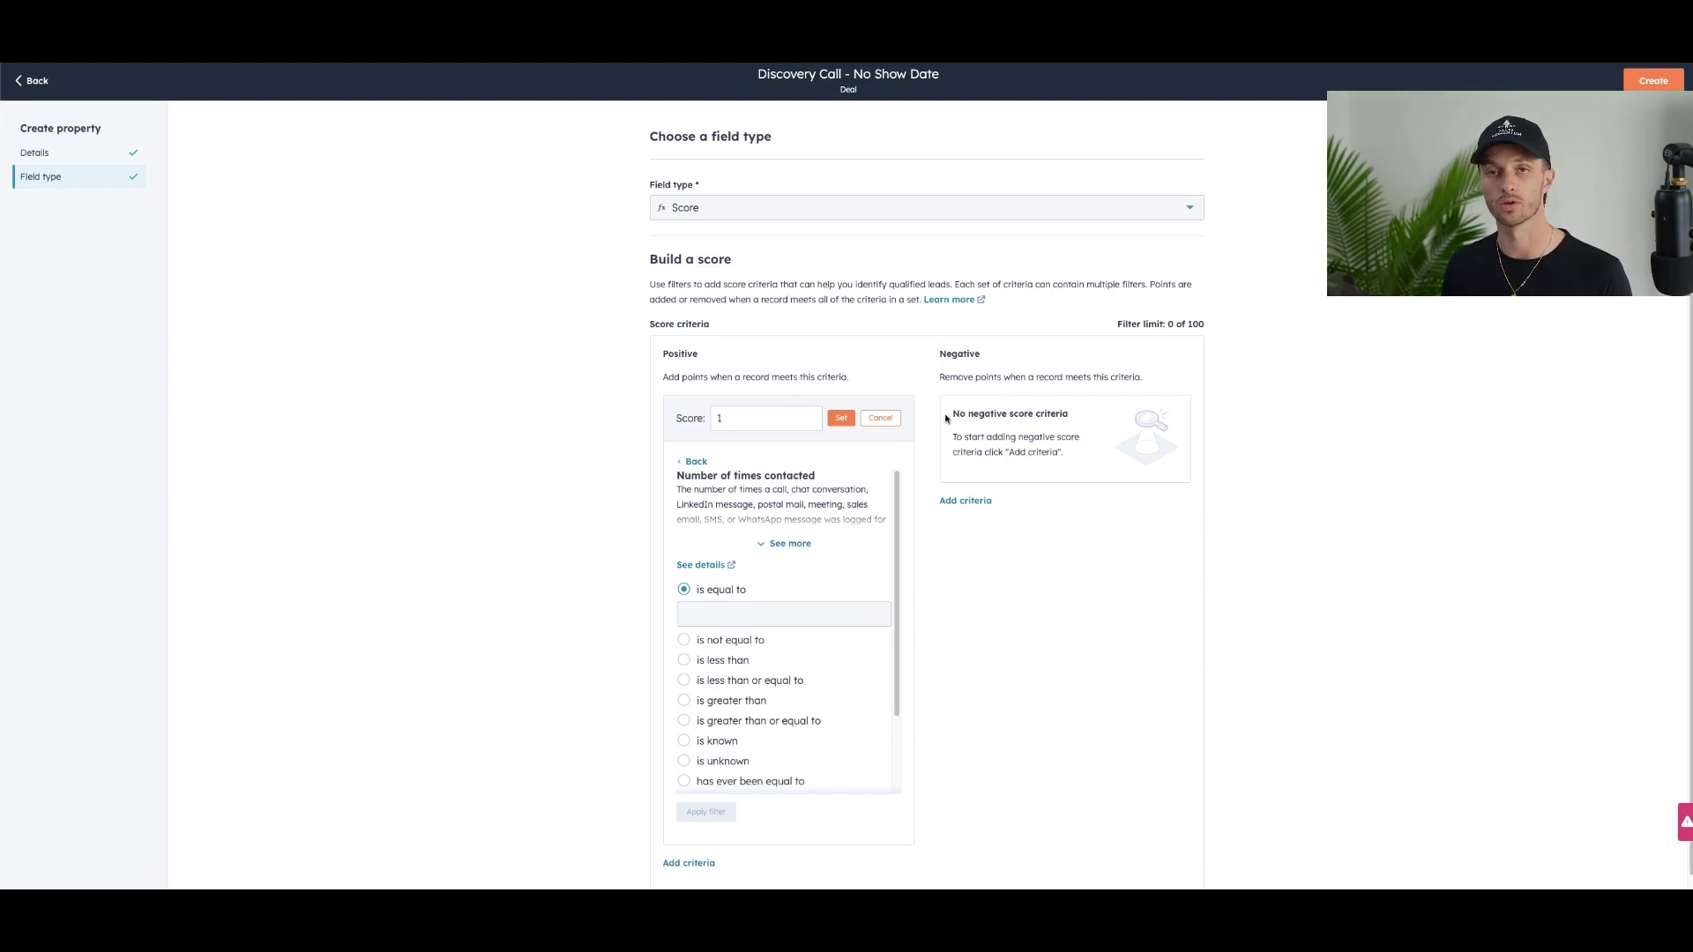
# - Change the field type to Calculation with a custom equation, keeping the Number output type and setting the number format to Currency
pyautogui.click(781, 210)
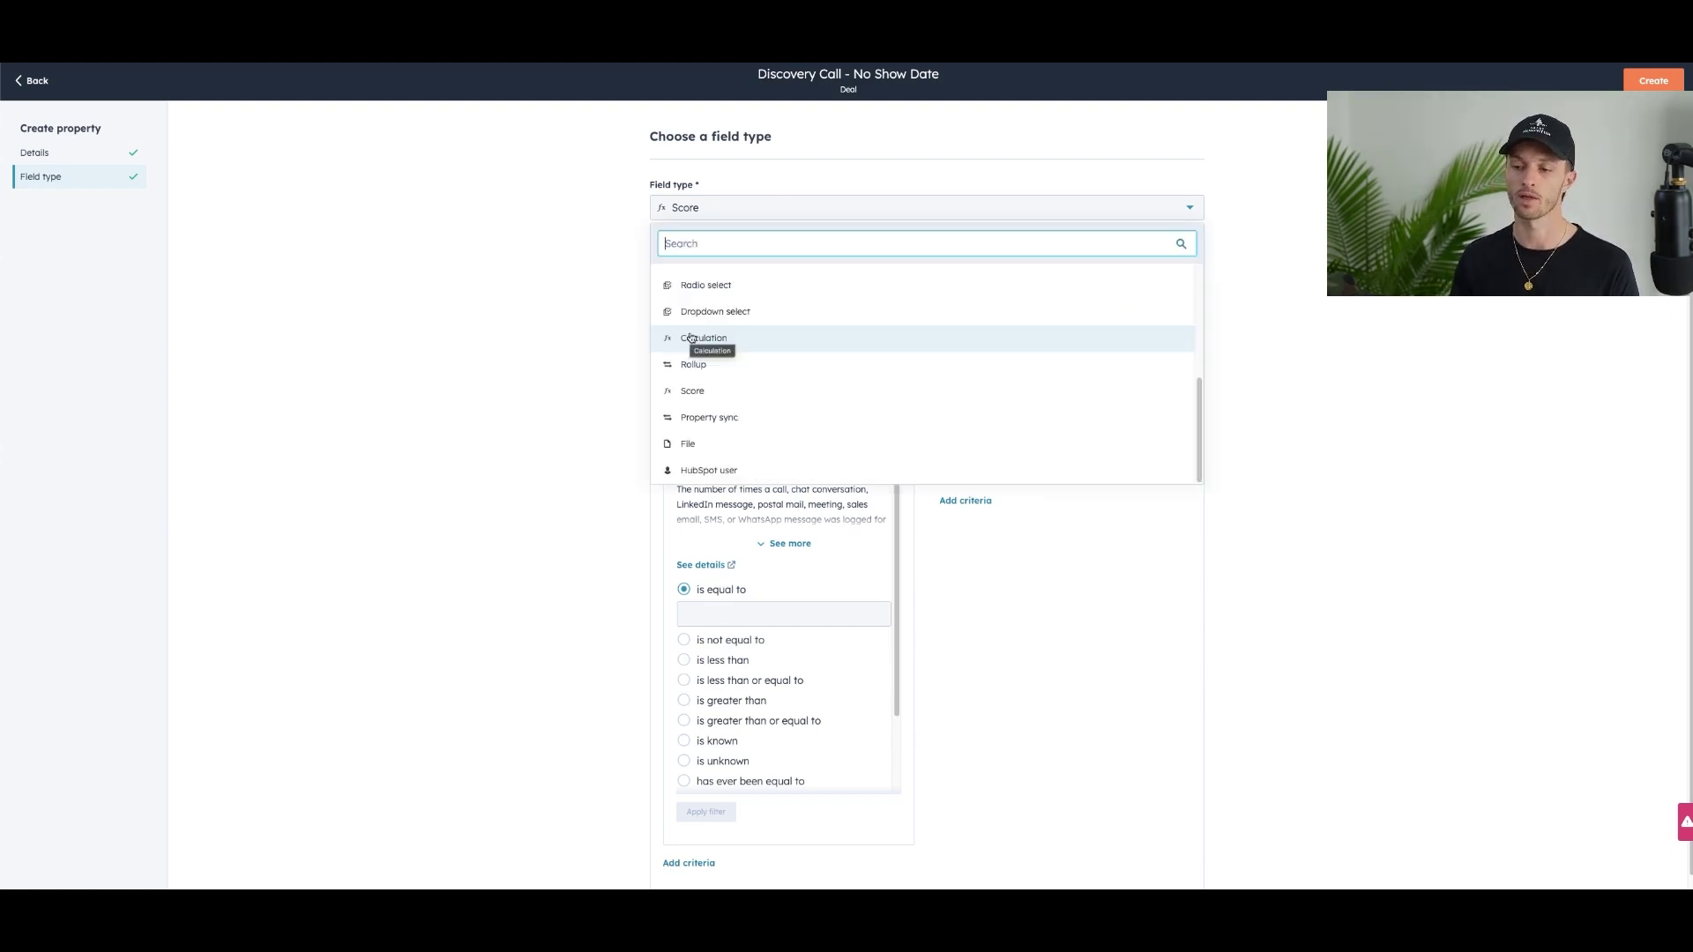
pyautogui.click(691, 337)
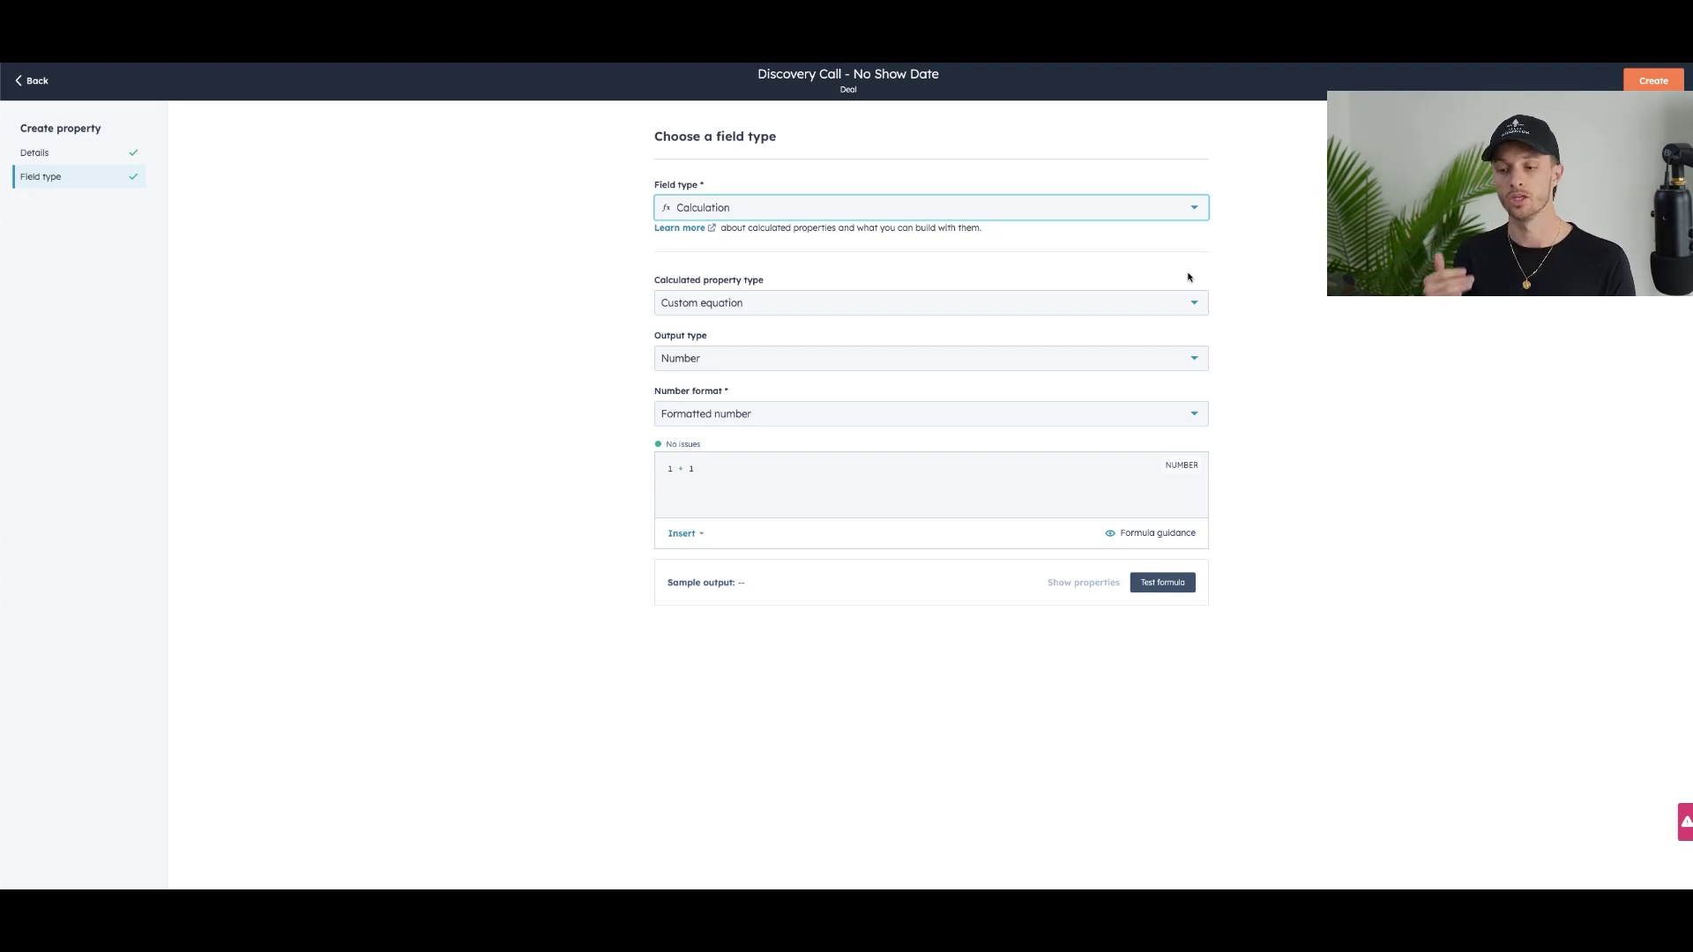
pyautogui.click(728, 301)
pyautogui.click(719, 333)
pyautogui.click(726, 367)
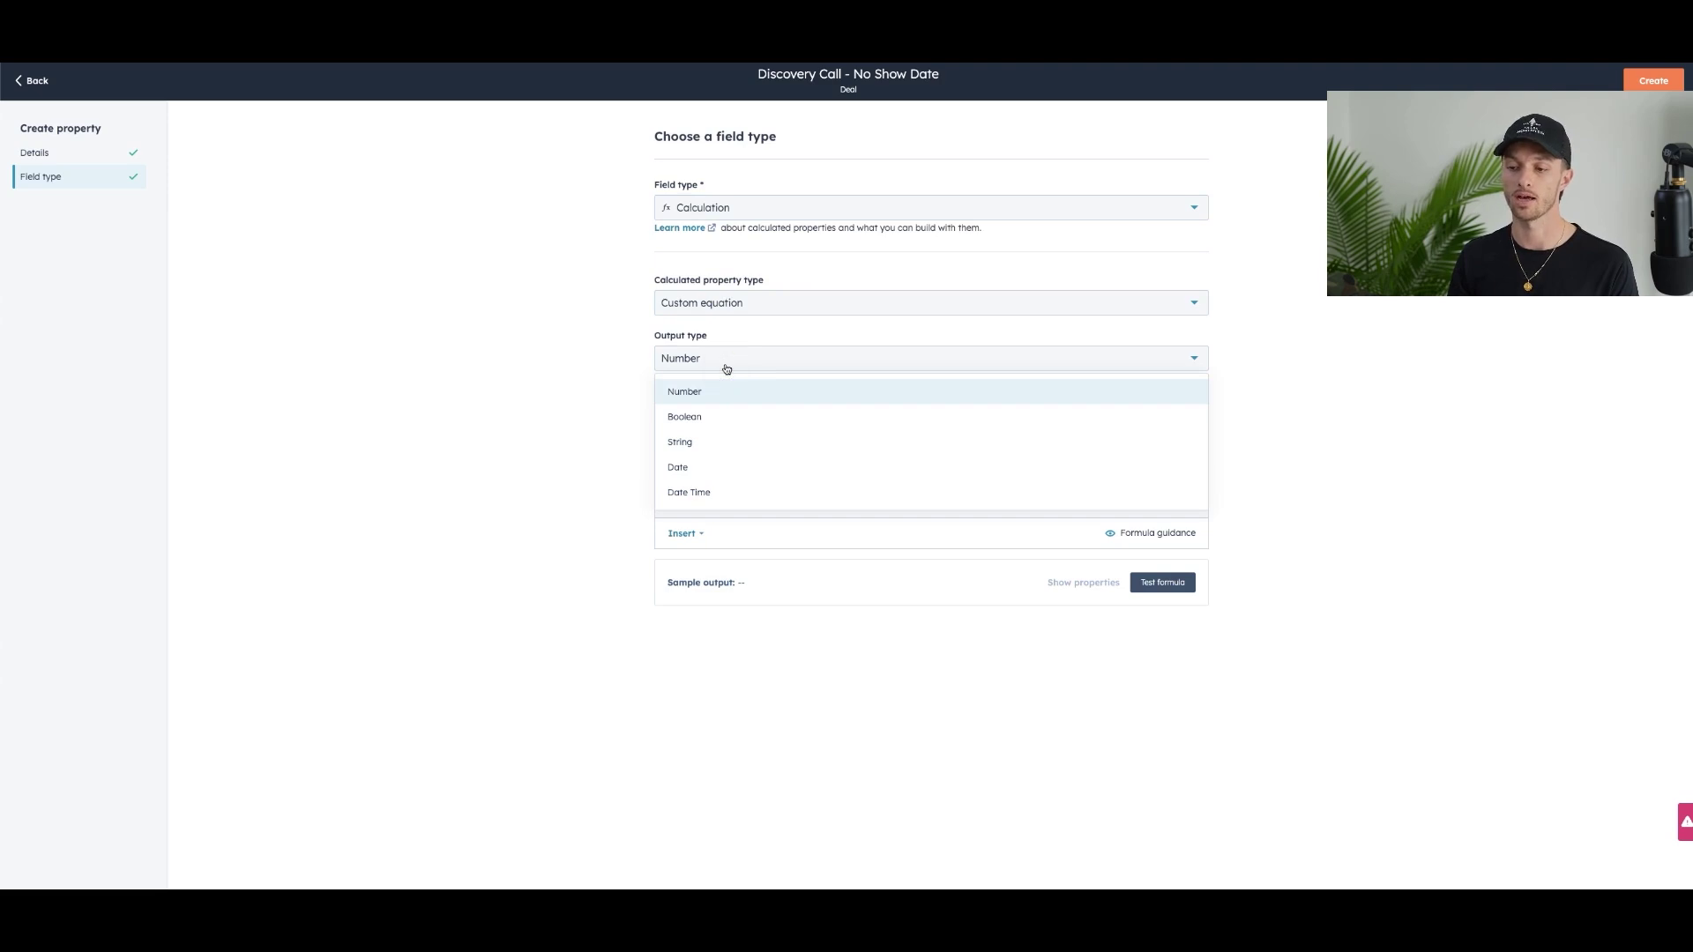
pyautogui.click(550, 404)
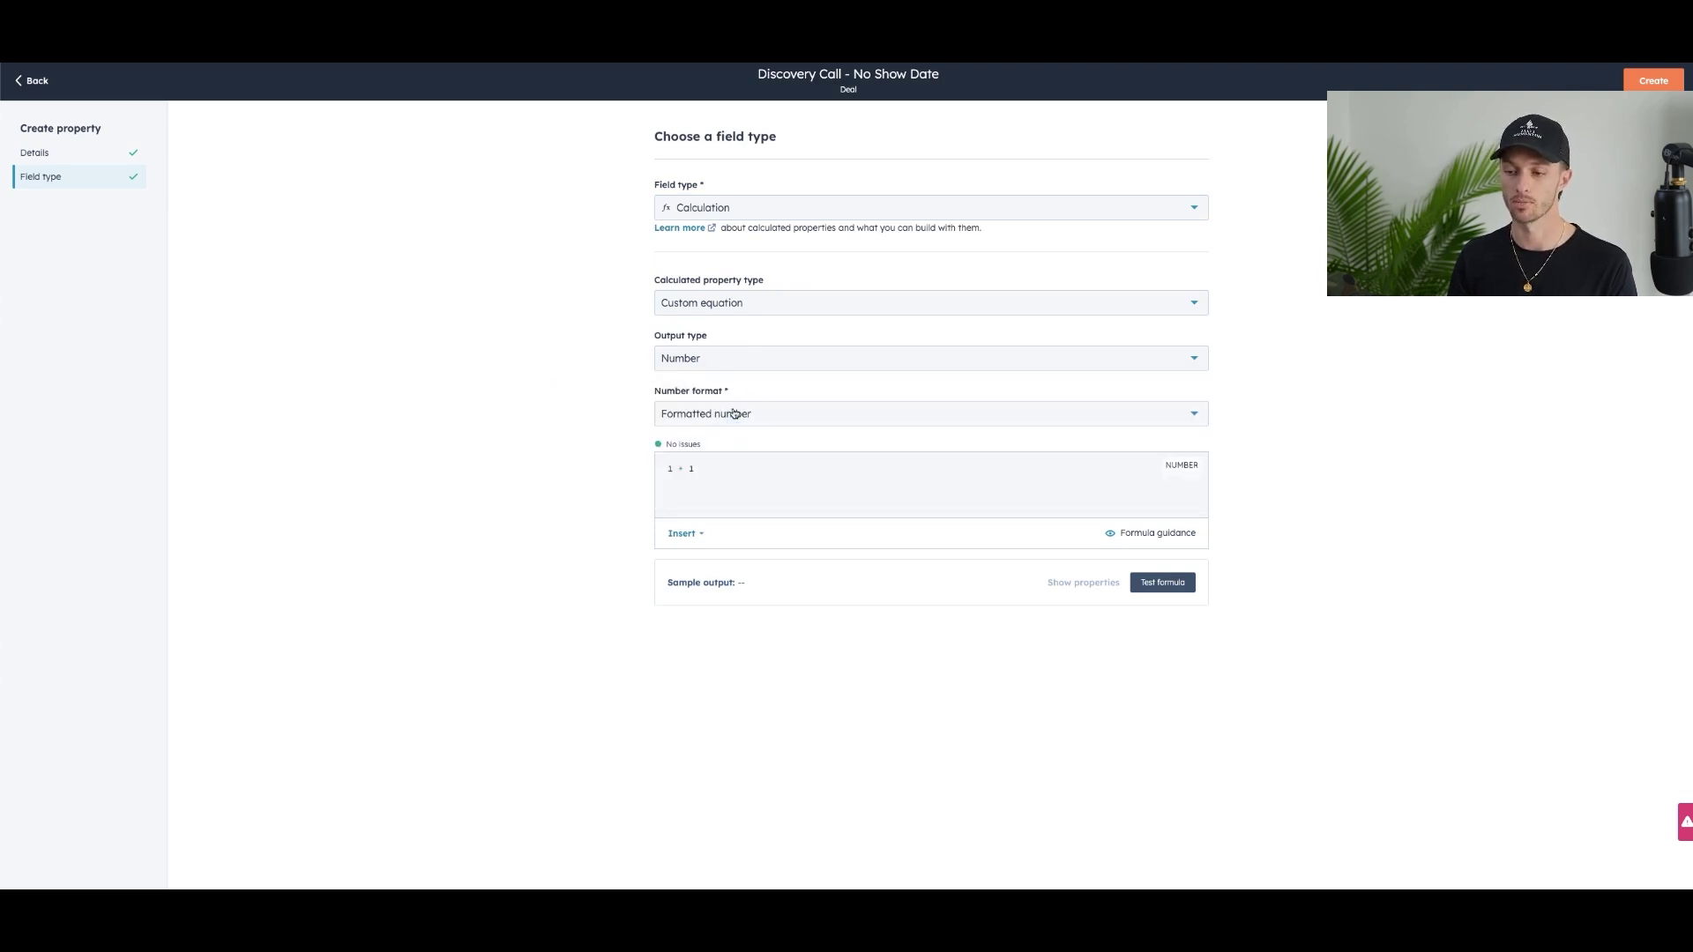
pyautogui.click(735, 413)
pyautogui.click(731, 553)
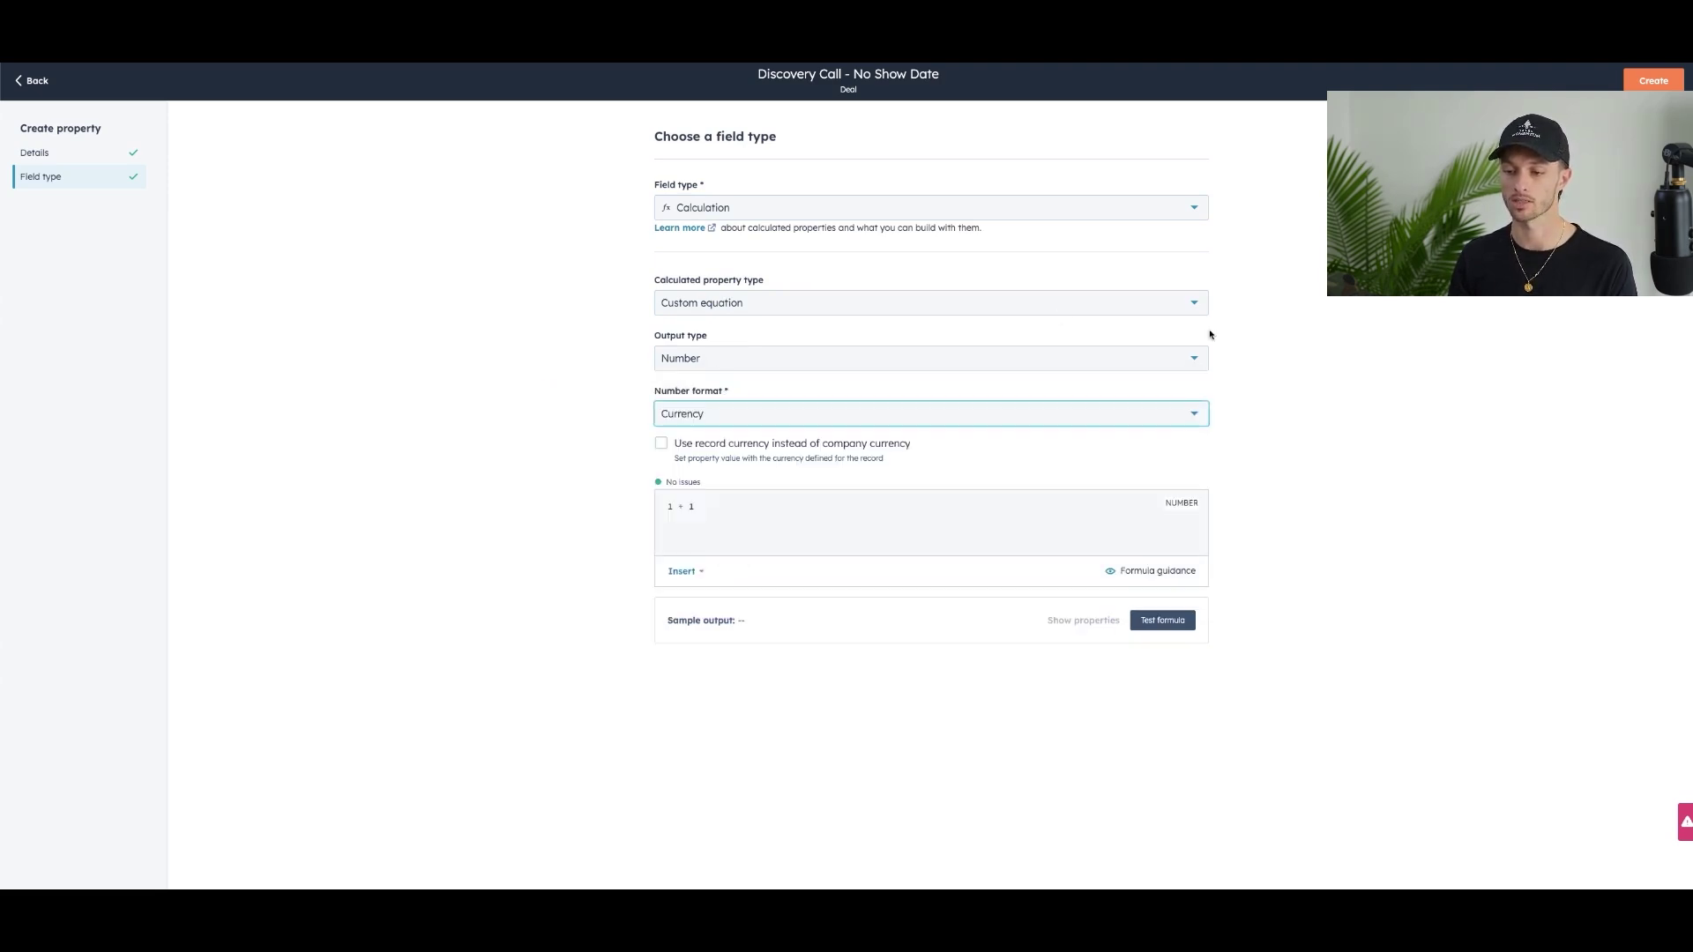
# - Replace the calculation formula with the Amount property followed by *10%, and check the available calculated property types
pyautogui.click(711, 506)
pyautogui.press('BackSpace')
pyautogui.press('BackSpace')
pyautogui.press('BackSpace')
pyautogui.press('BackSpace')
pyautogui.press('BackSpace')
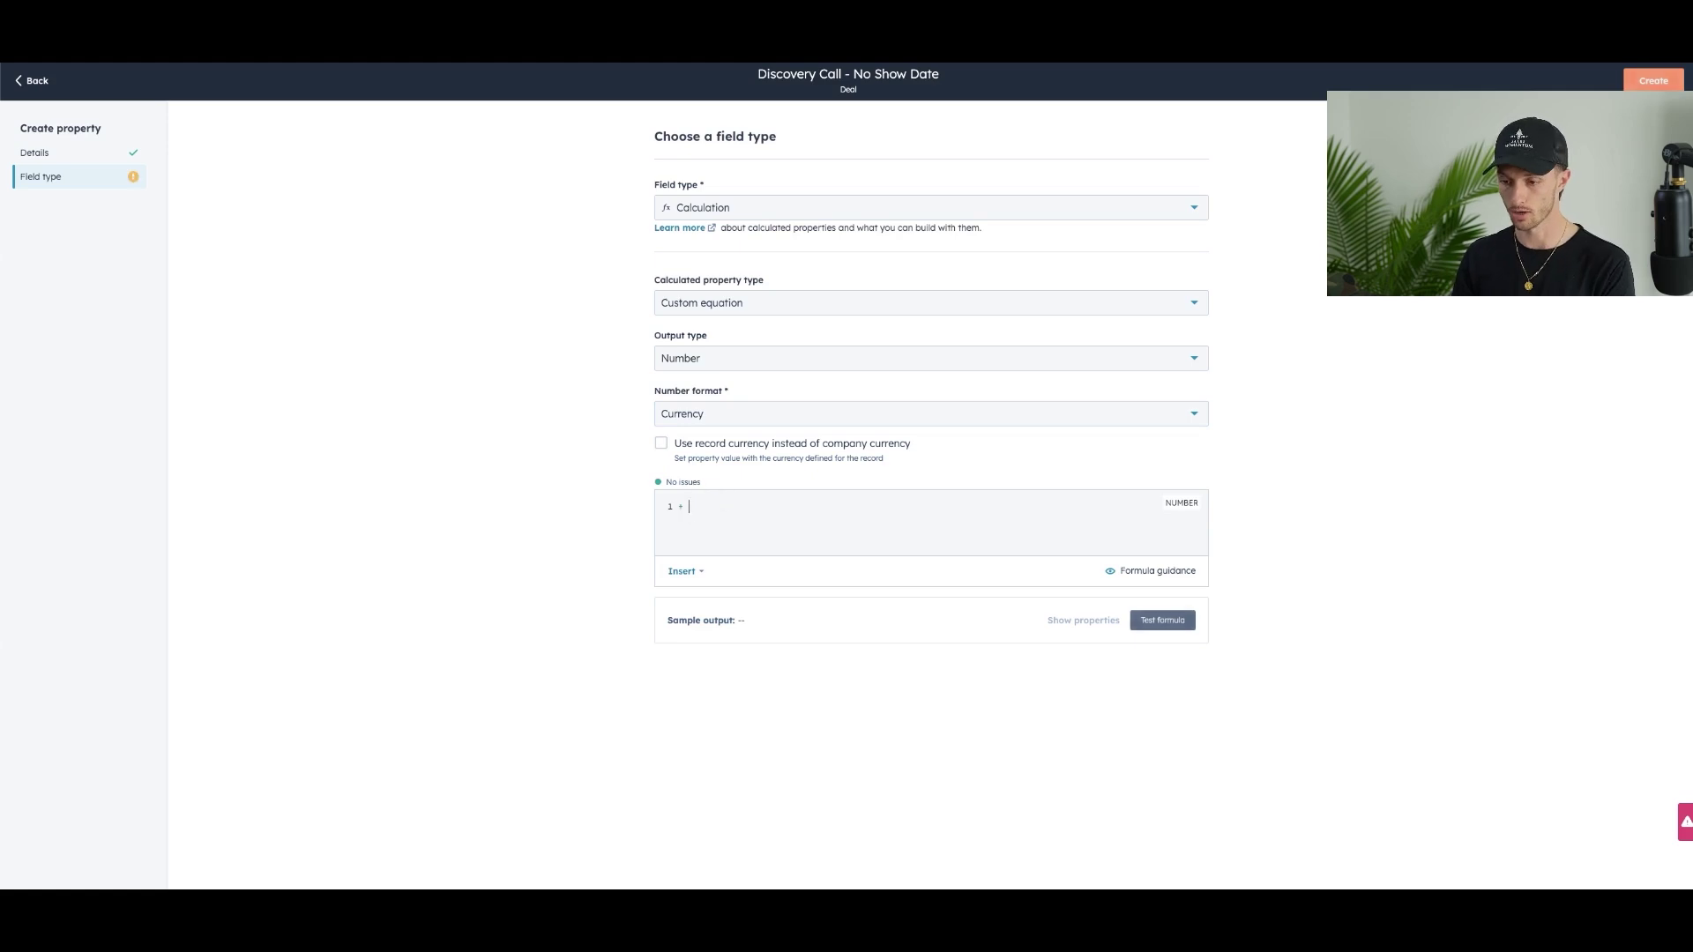
pyautogui.click(694, 575)
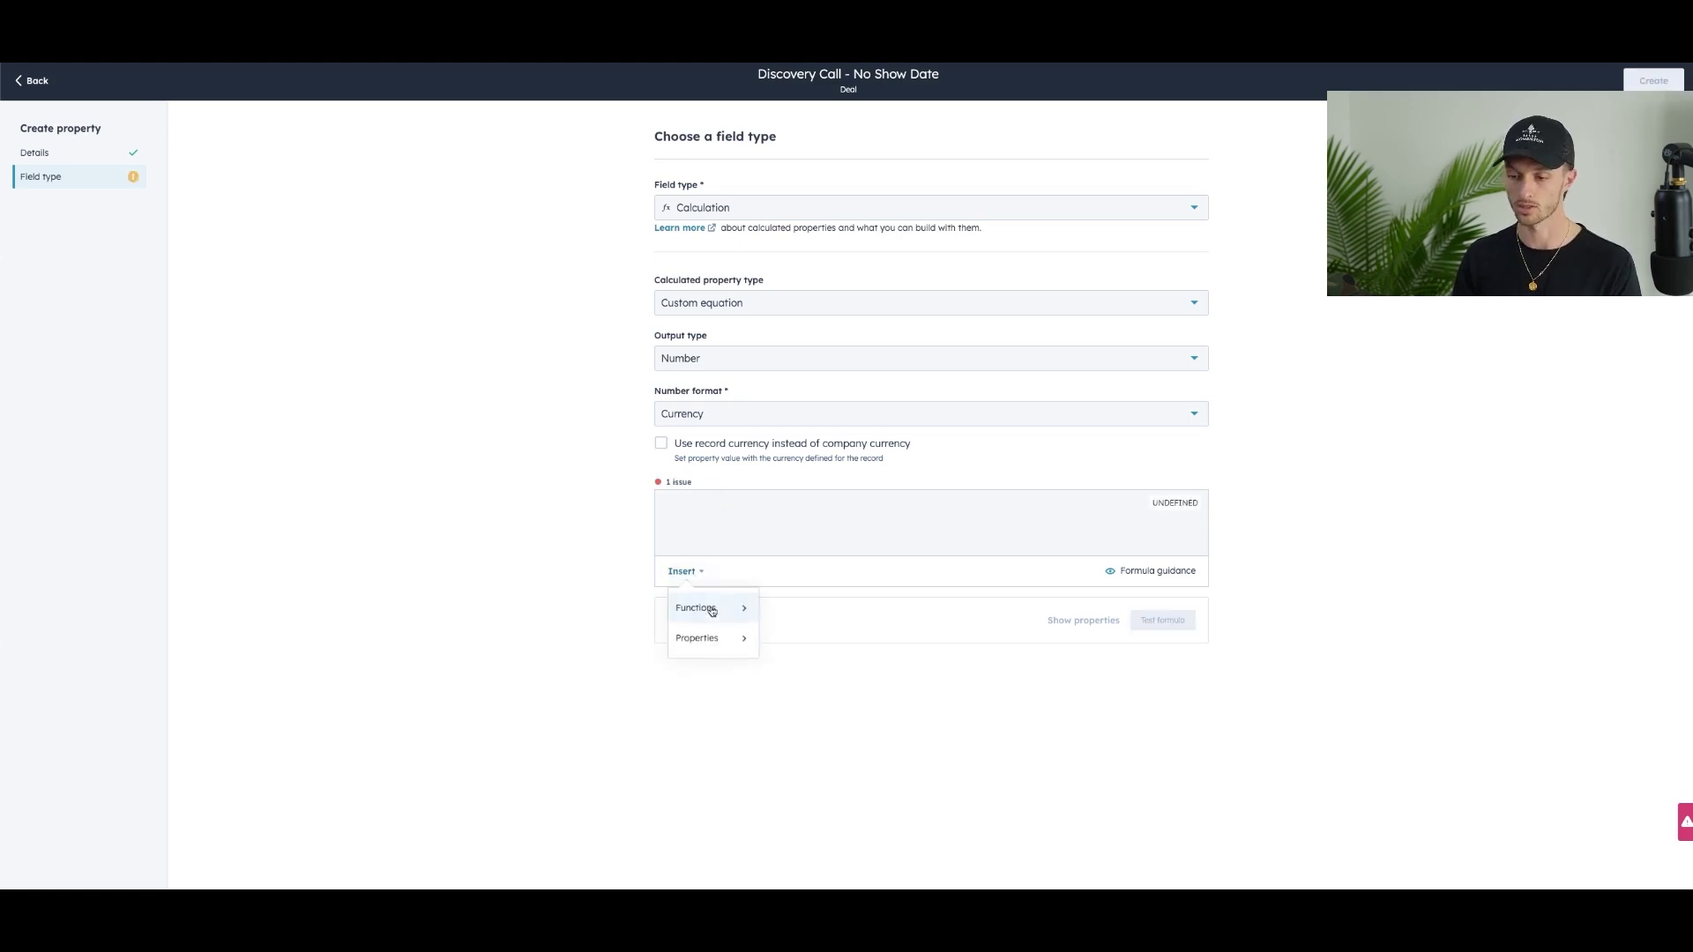
pyautogui.click(716, 637)
pyautogui.write('amount')
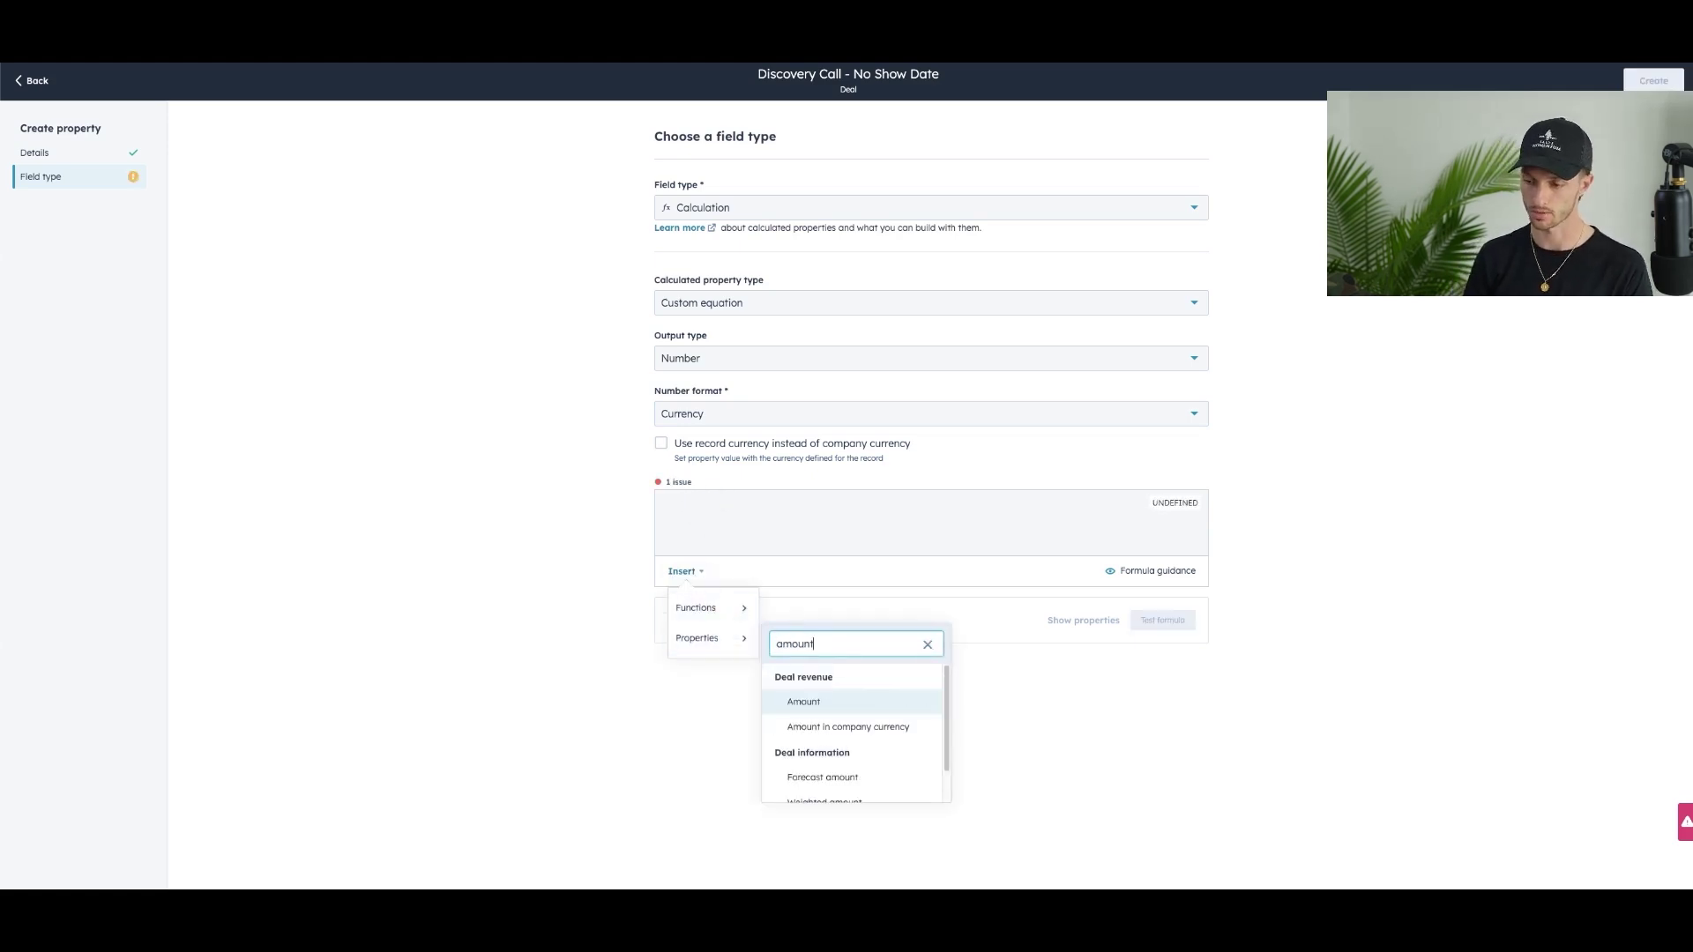
pyautogui.click(802, 701)
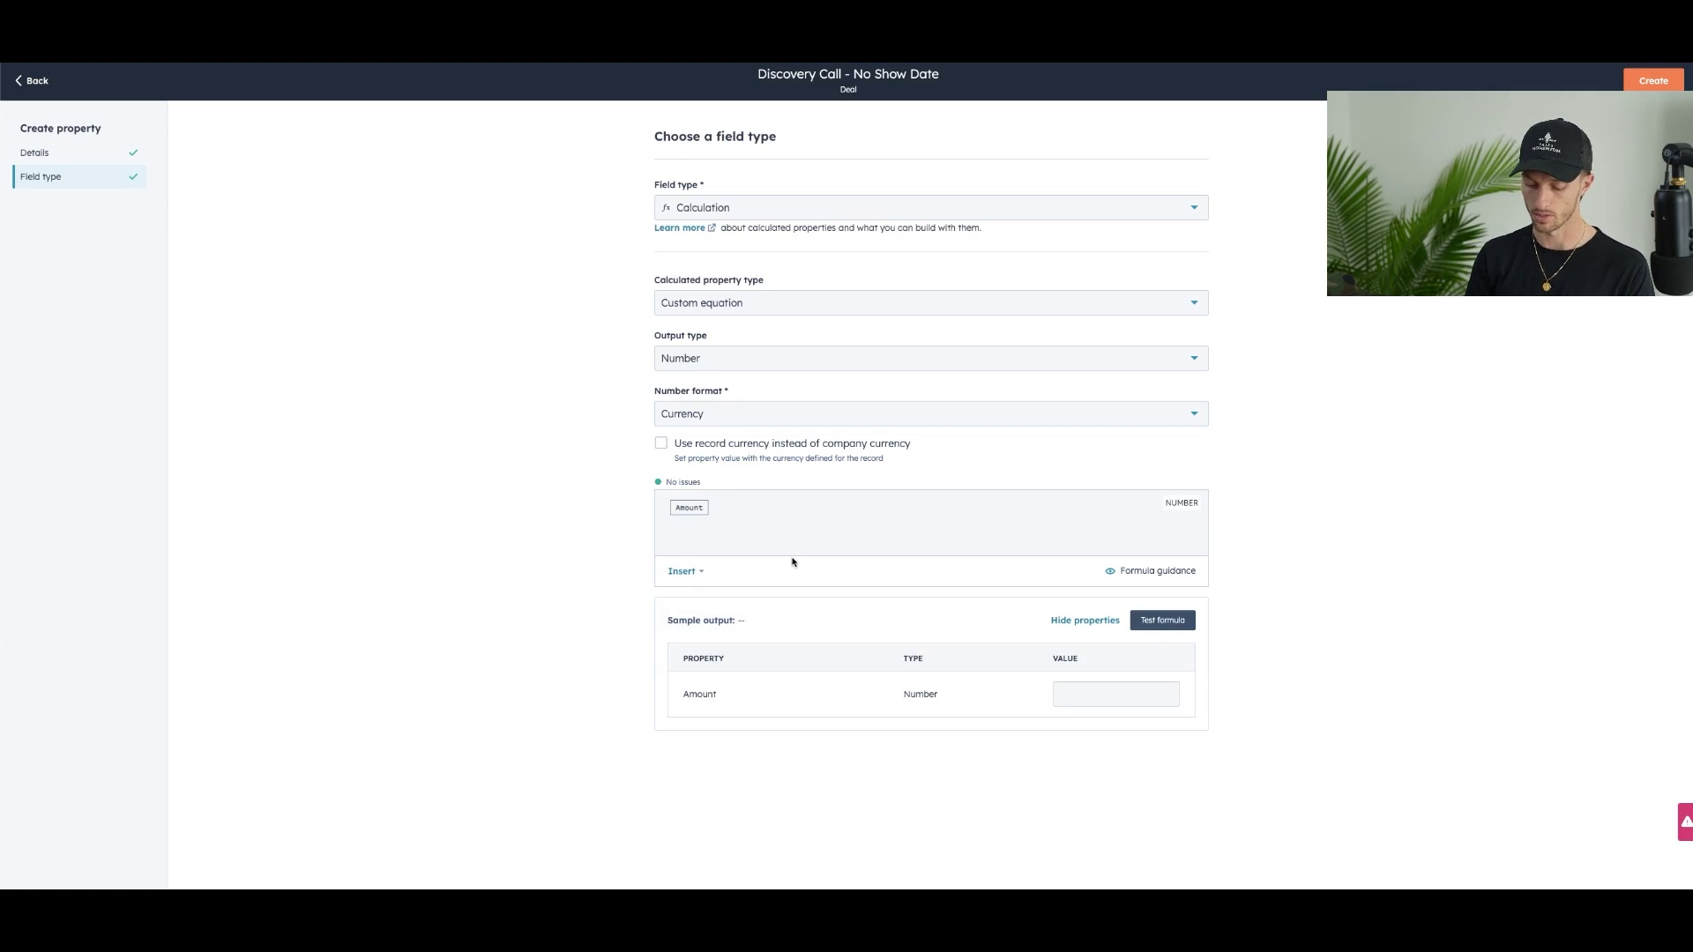
pyautogui.write('*10%')
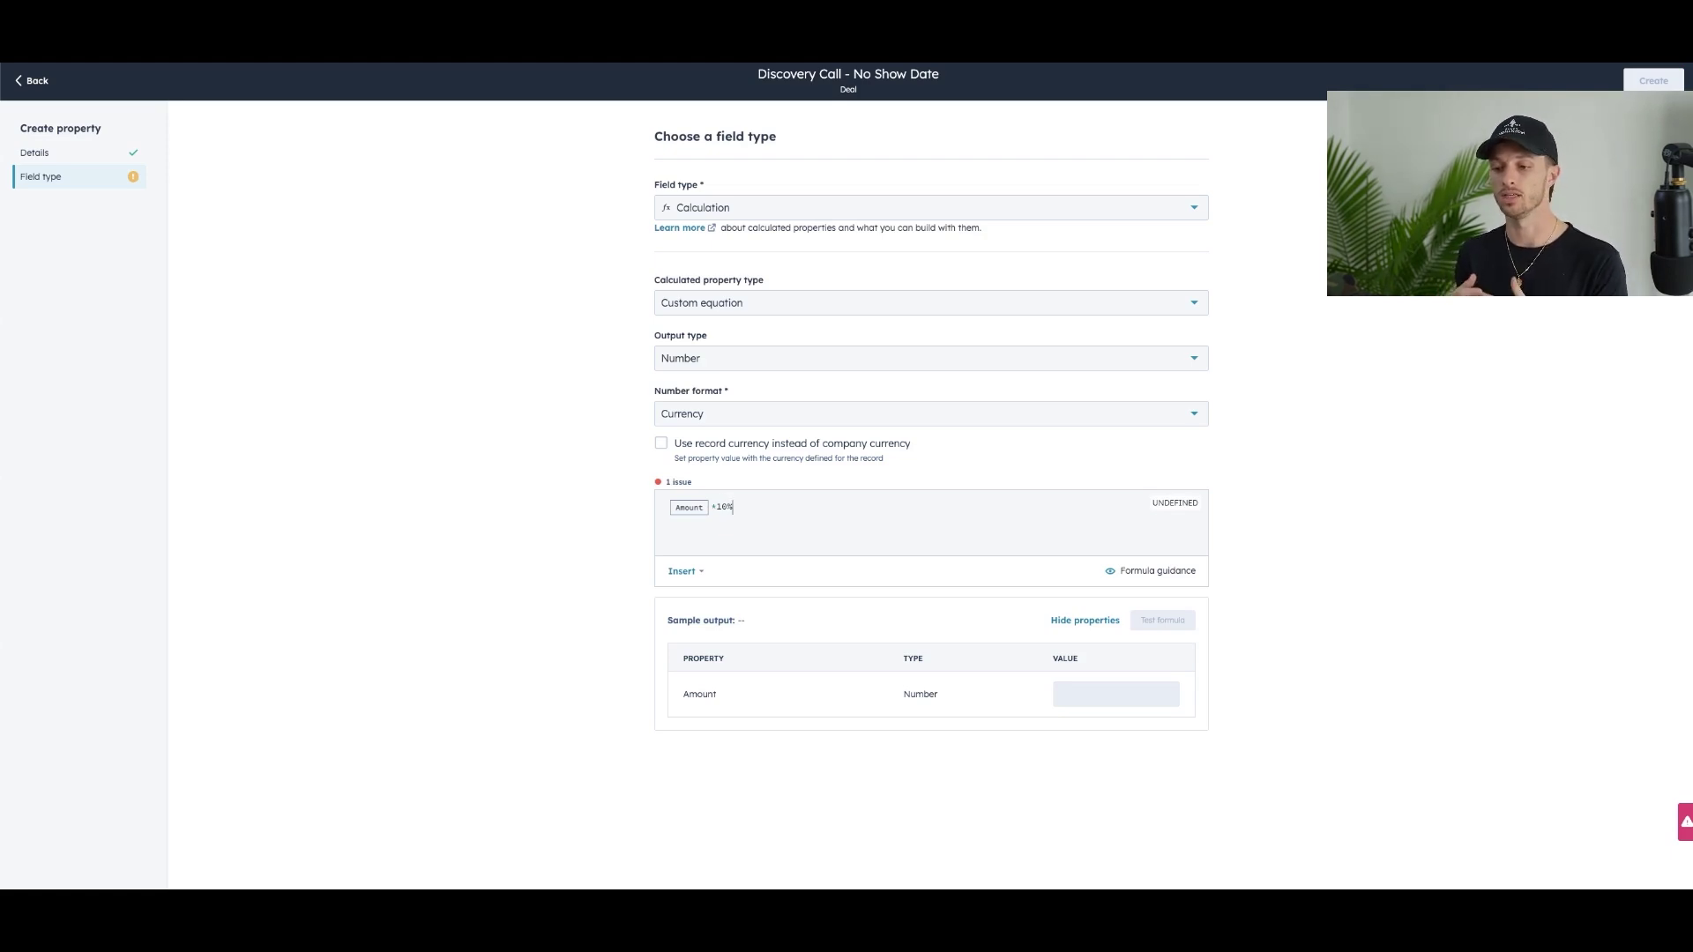
pyautogui.click(776, 310)
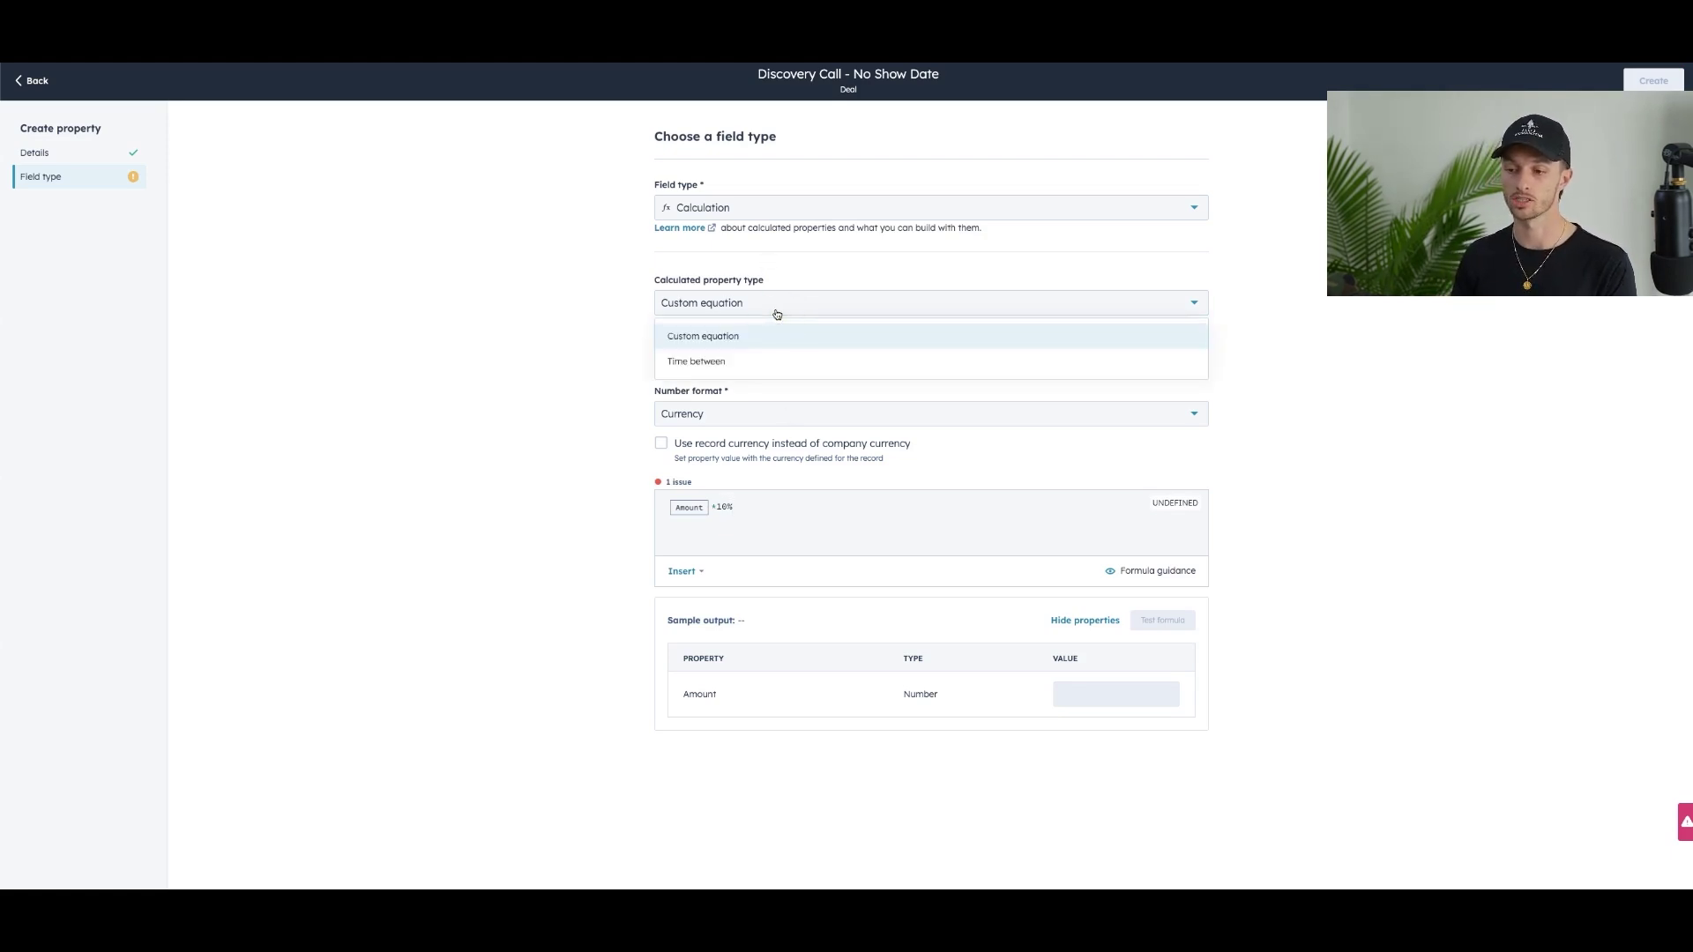
pyautogui.click(777, 312)
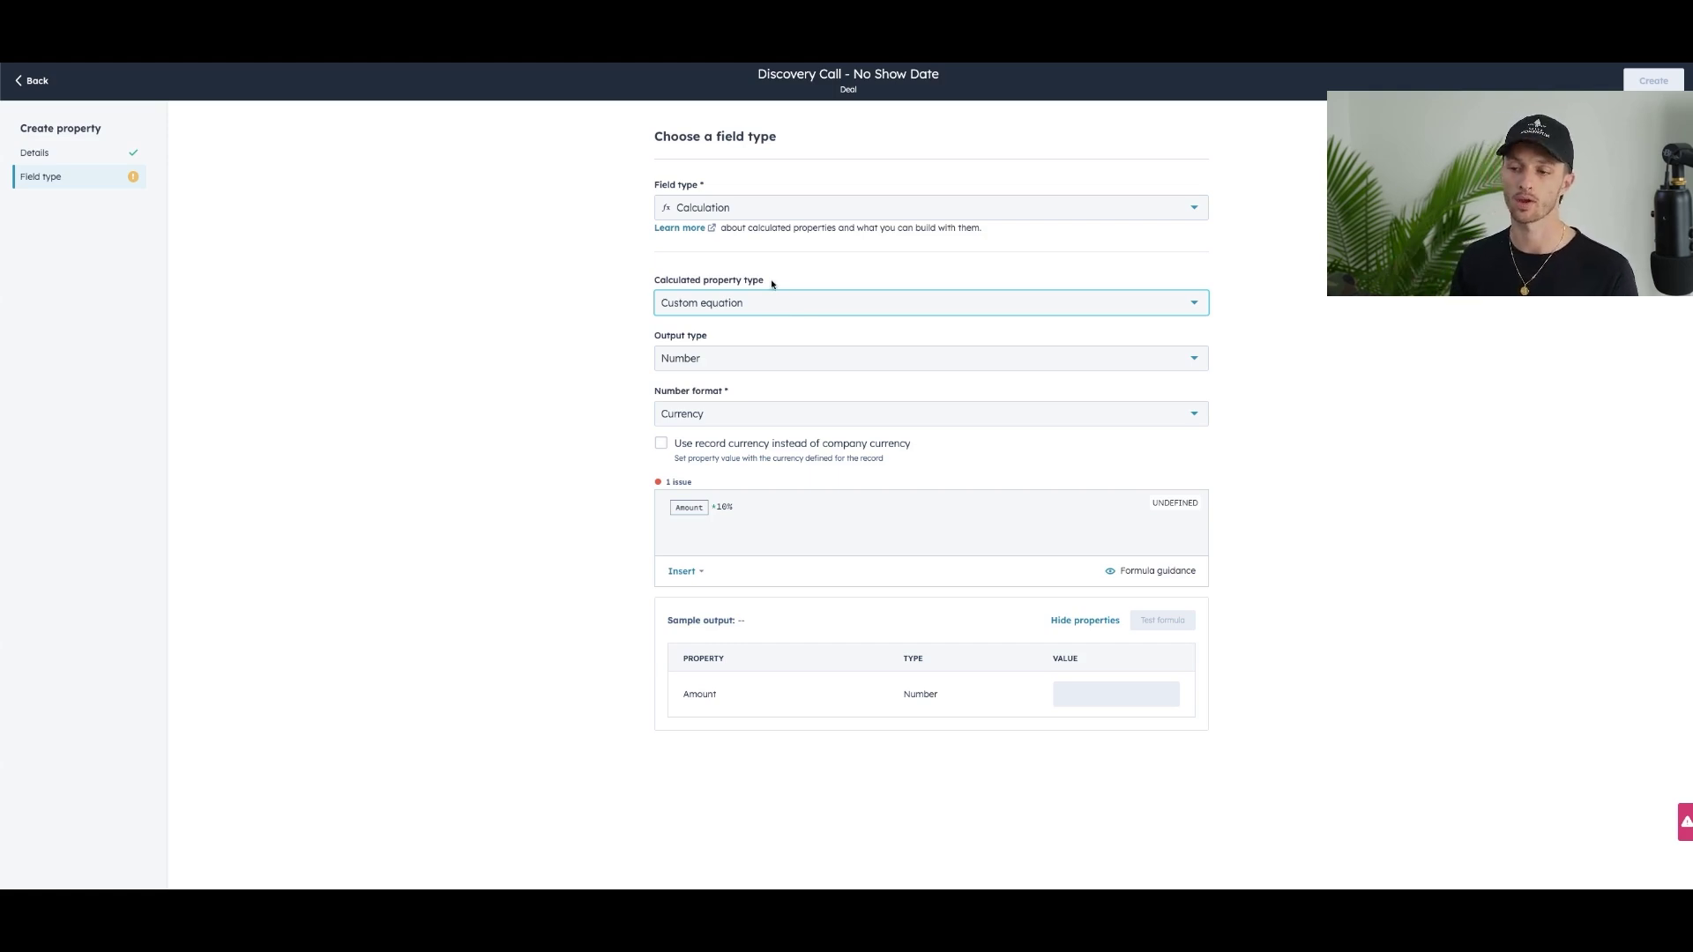
pyautogui.click(792, 300)
# - Change the field type to Dropdown select and review loading its options from another property or a pasted list
pyautogui.click(788, 208)
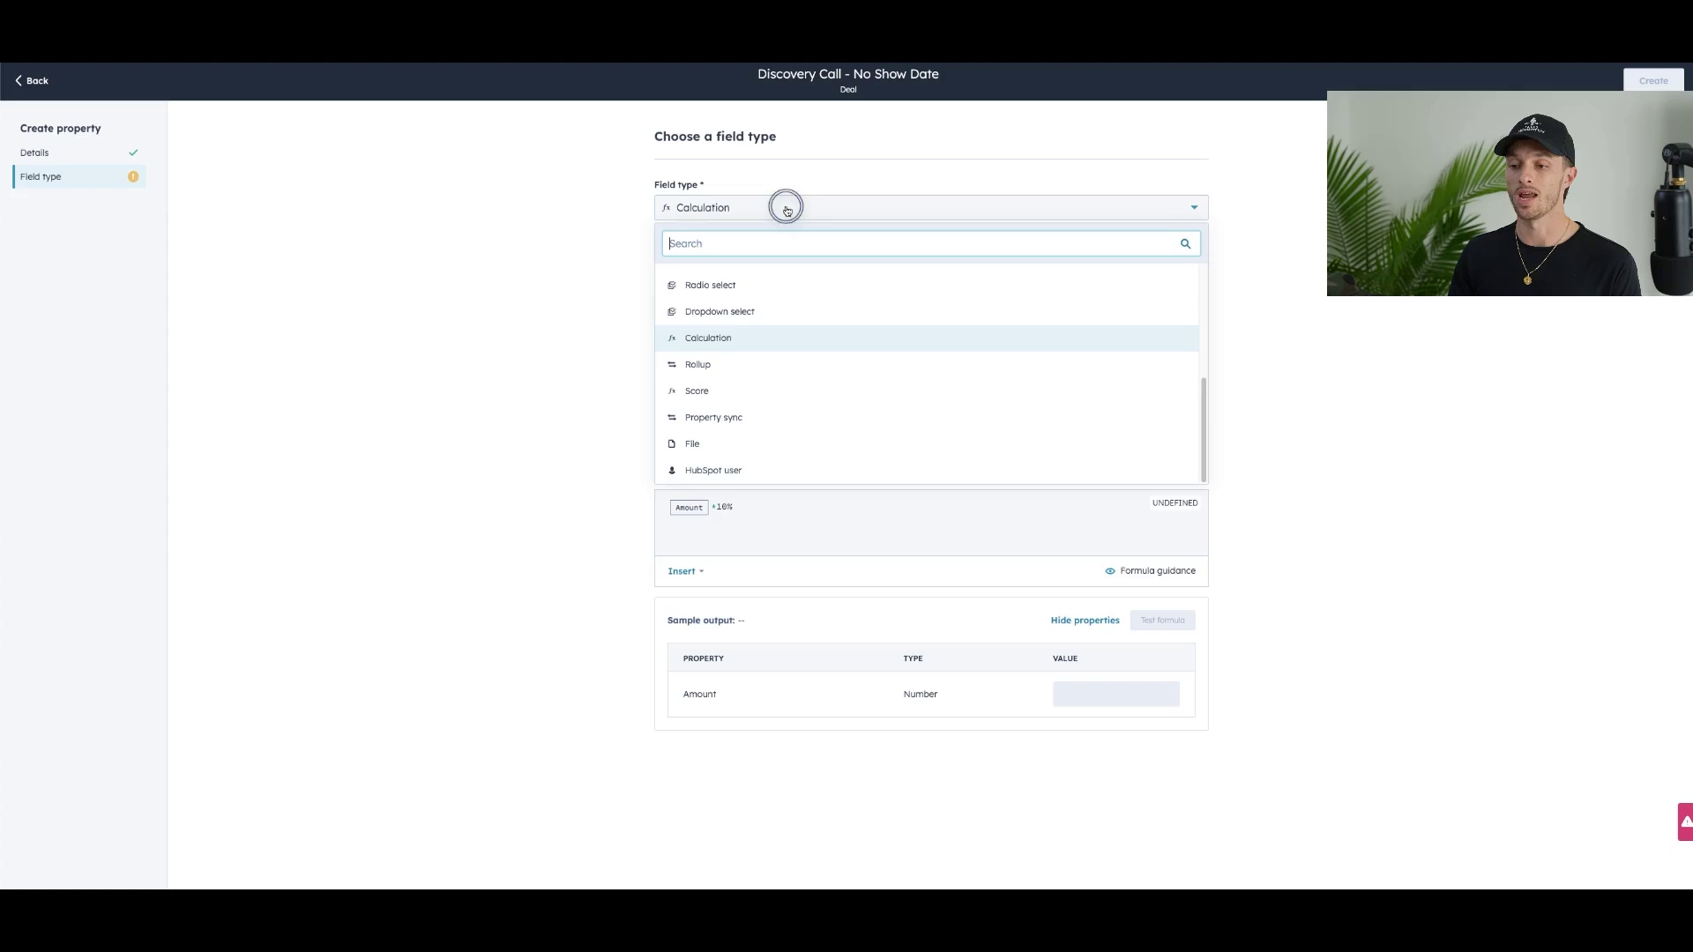
pyautogui.click(748, 311)
pyautogui.click(790, 423)
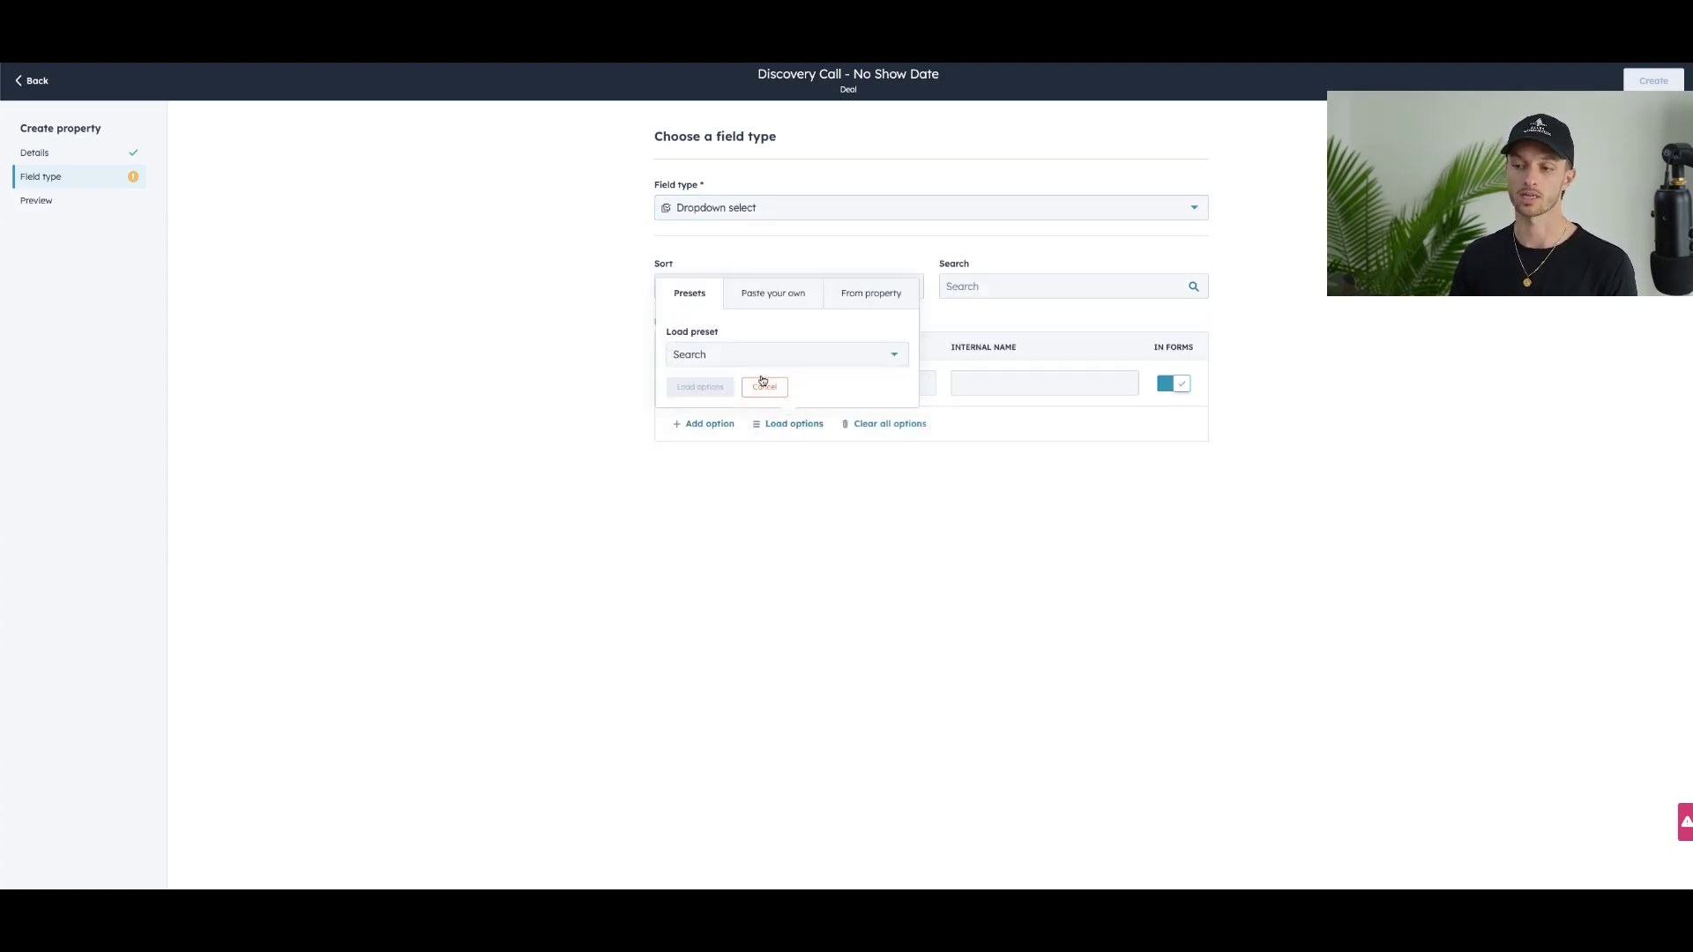
pyautogui.click(868, 293)
pyautogui.click(778, 302)
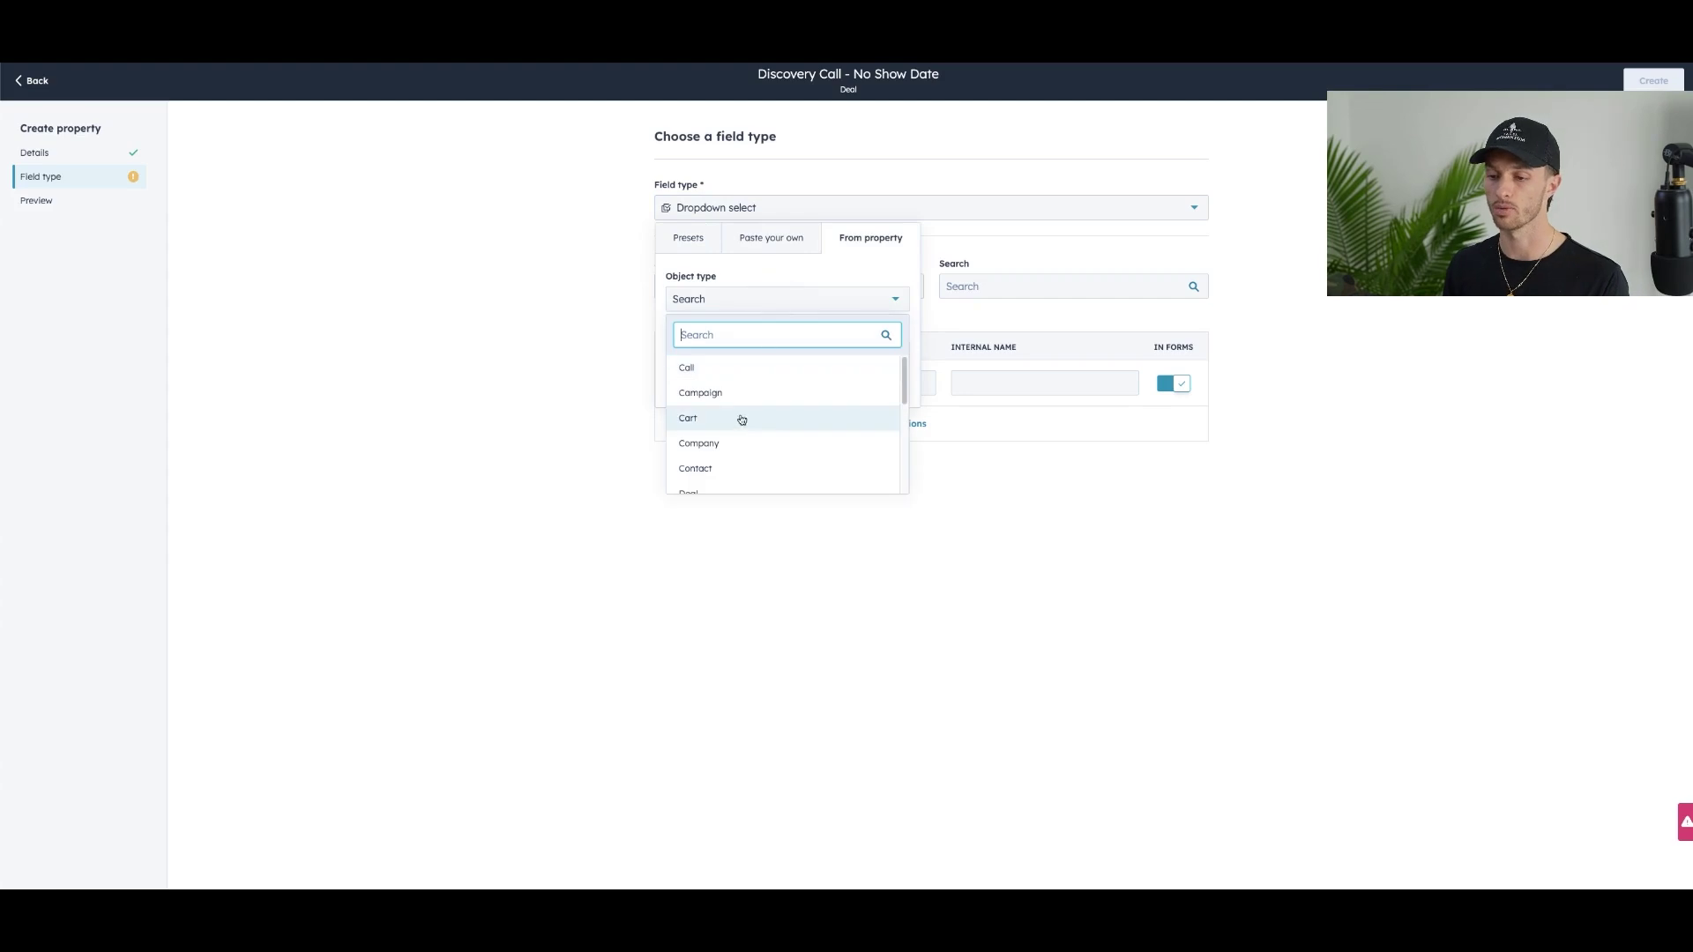
pyautogui.click(772, 240)
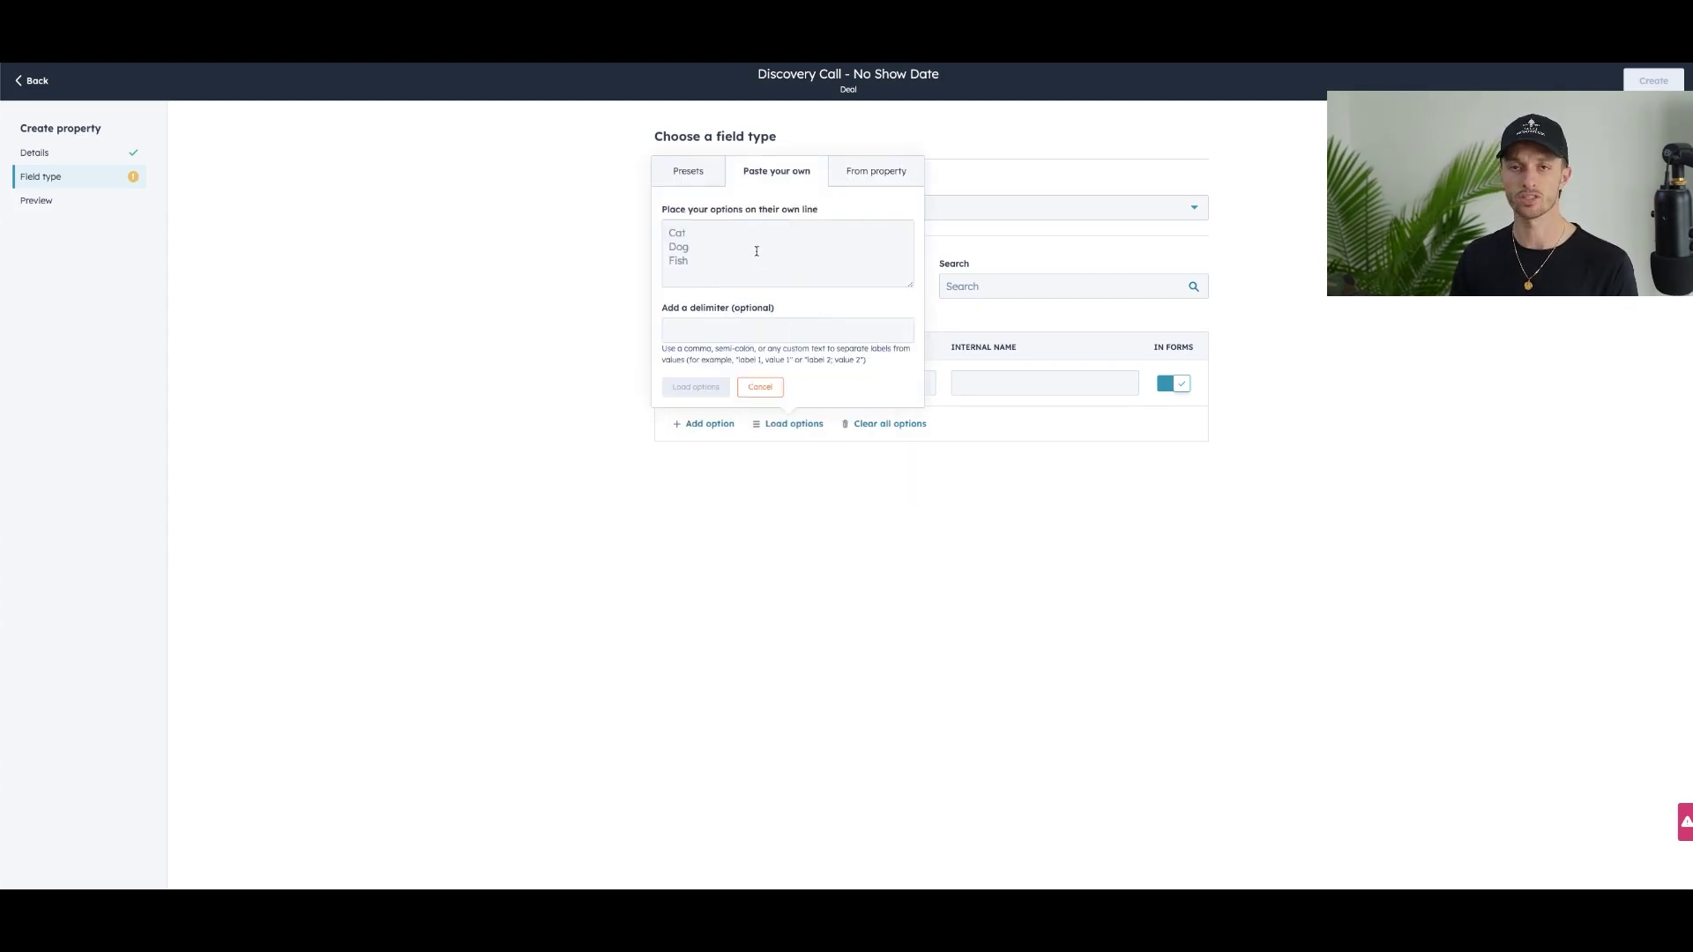
# - Load the Country preset as the dropdown's options
pyautogui.click(710, 181)
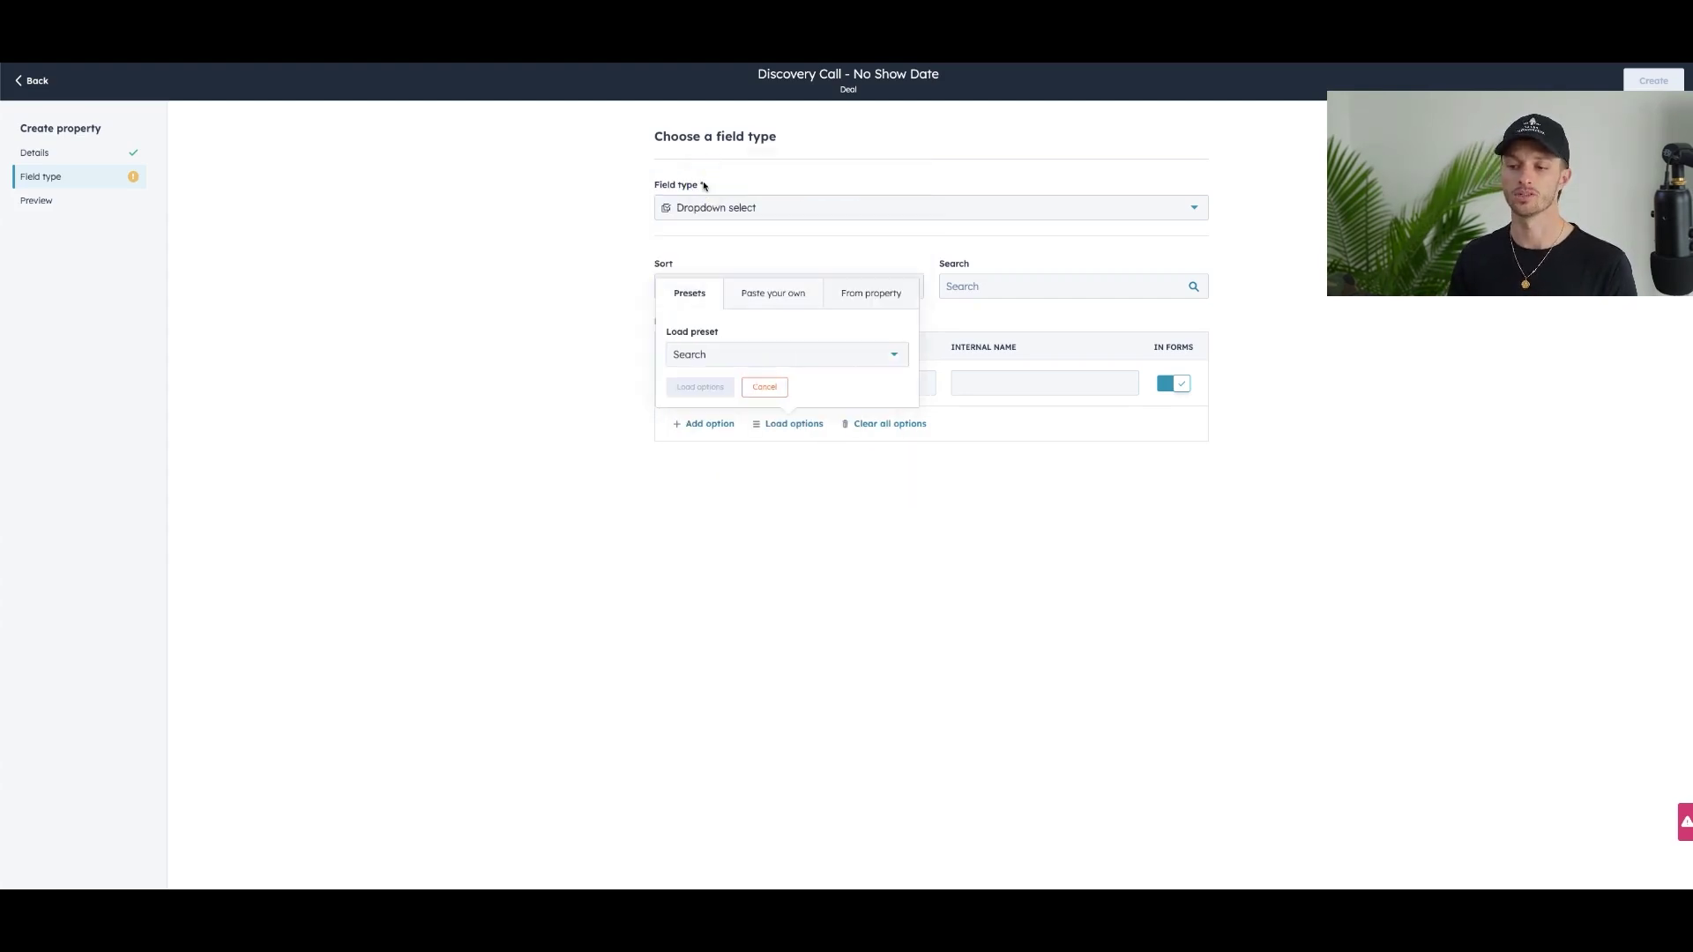
pyautogui.click(750, 354)
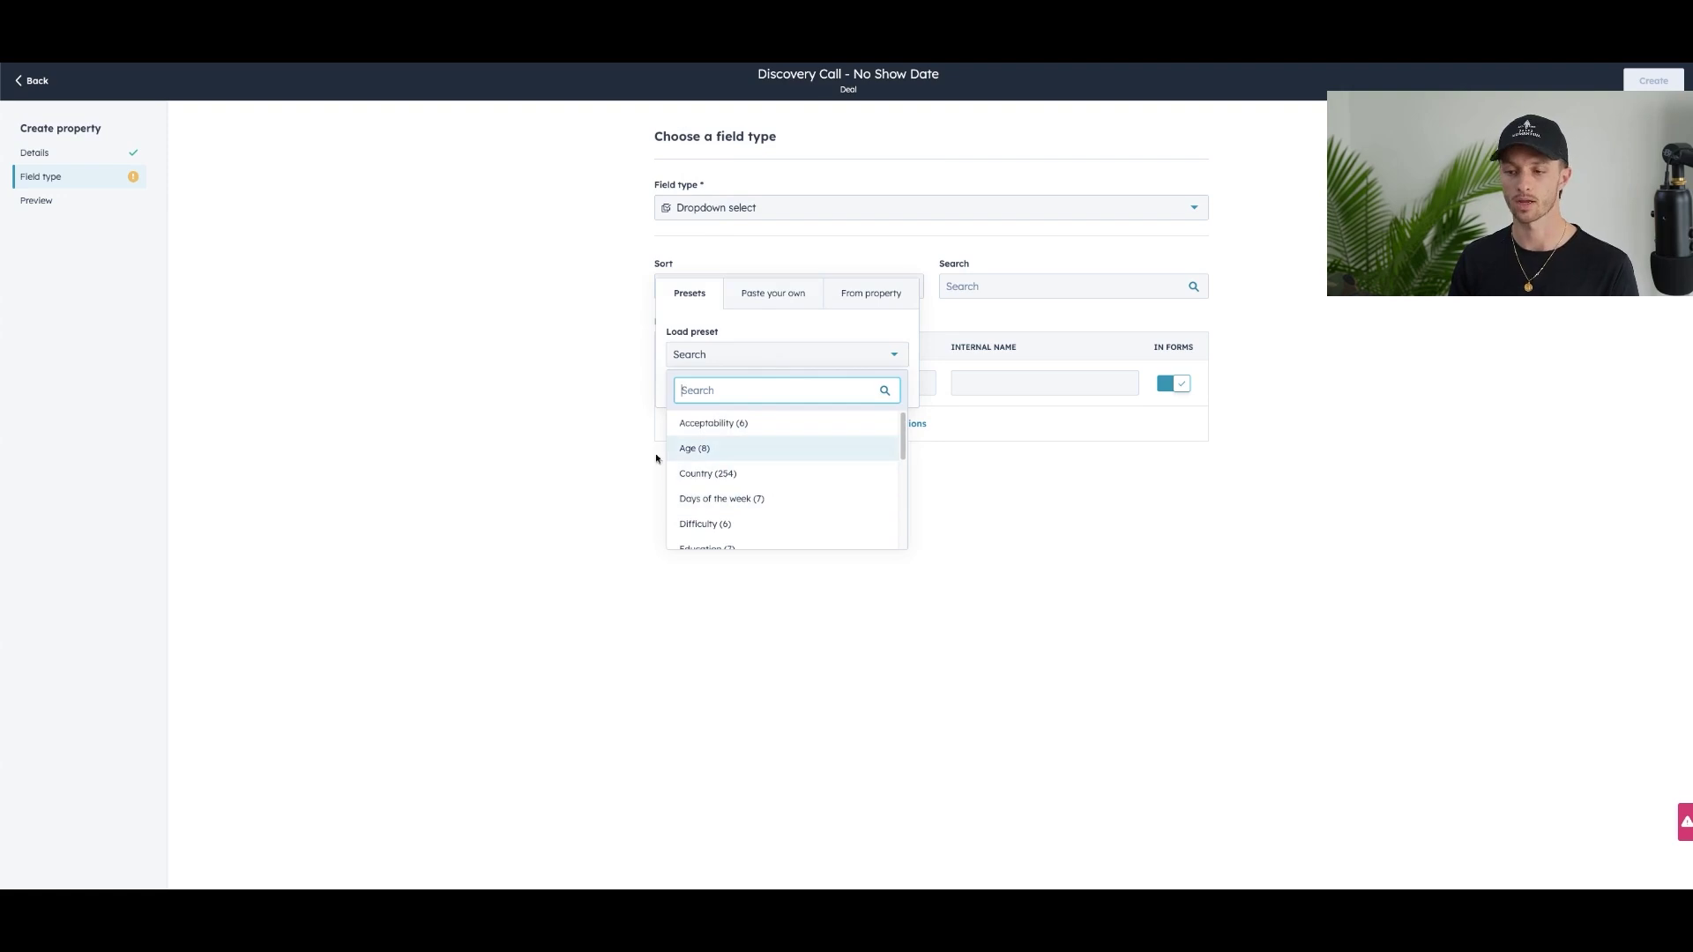
pyautogui.click(735, 474)
pyautogui.click(701, 382)
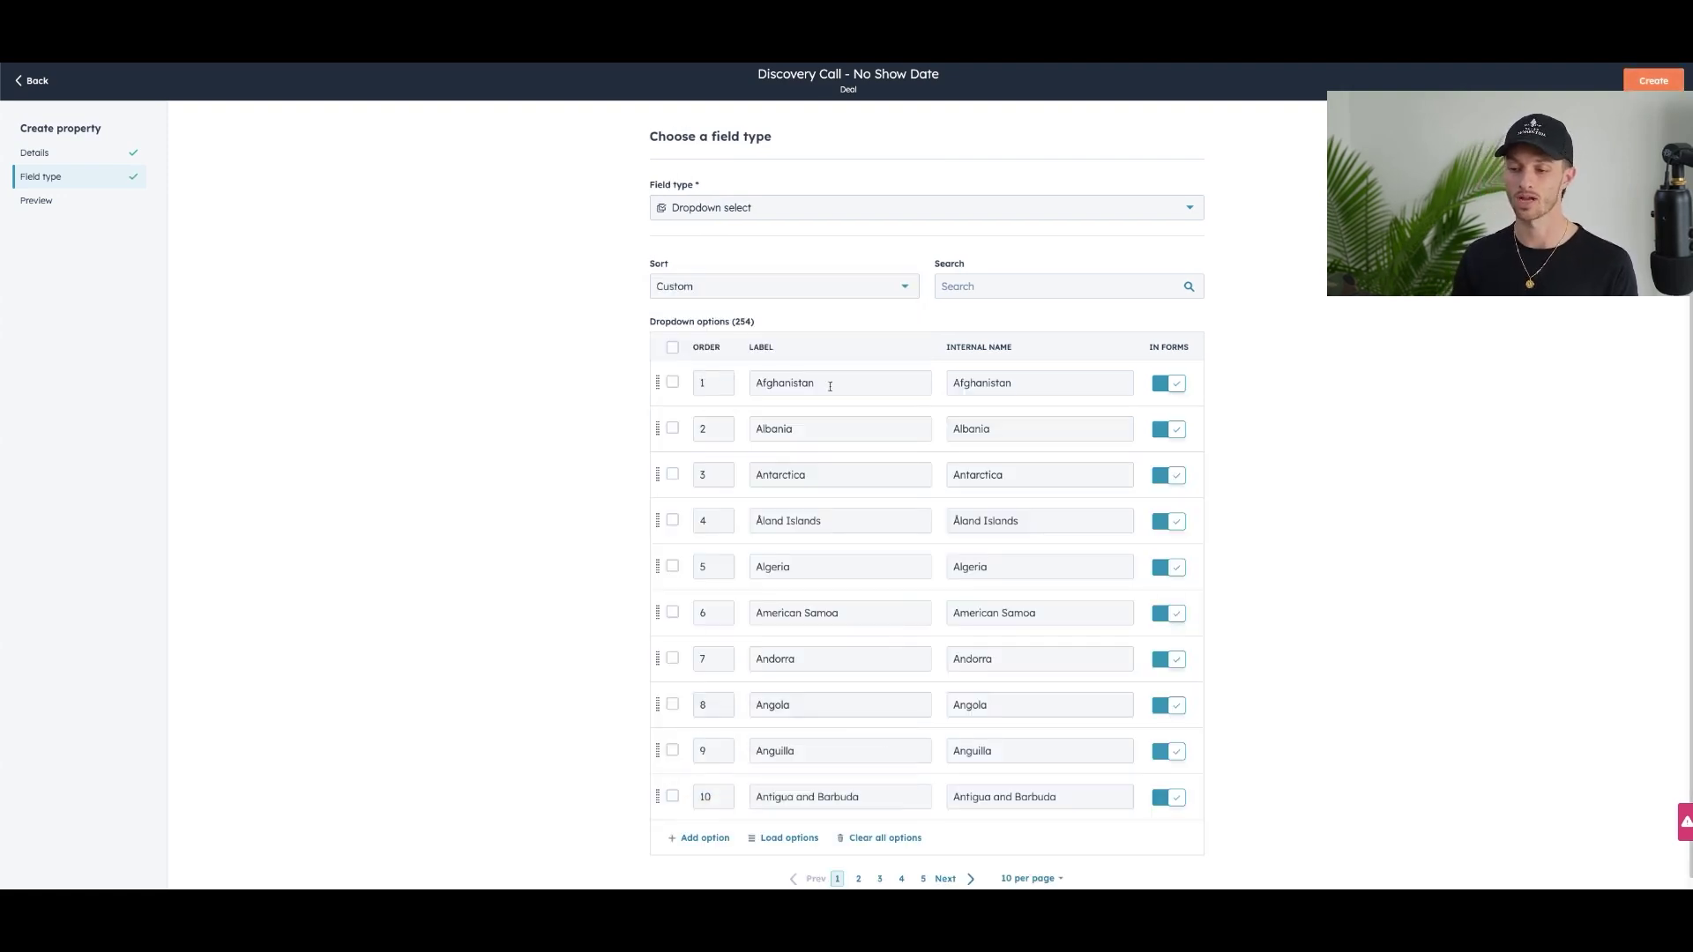
# - Try Radio select as the field type, and settle on Single-line text
pyautogui.click(756, 209)
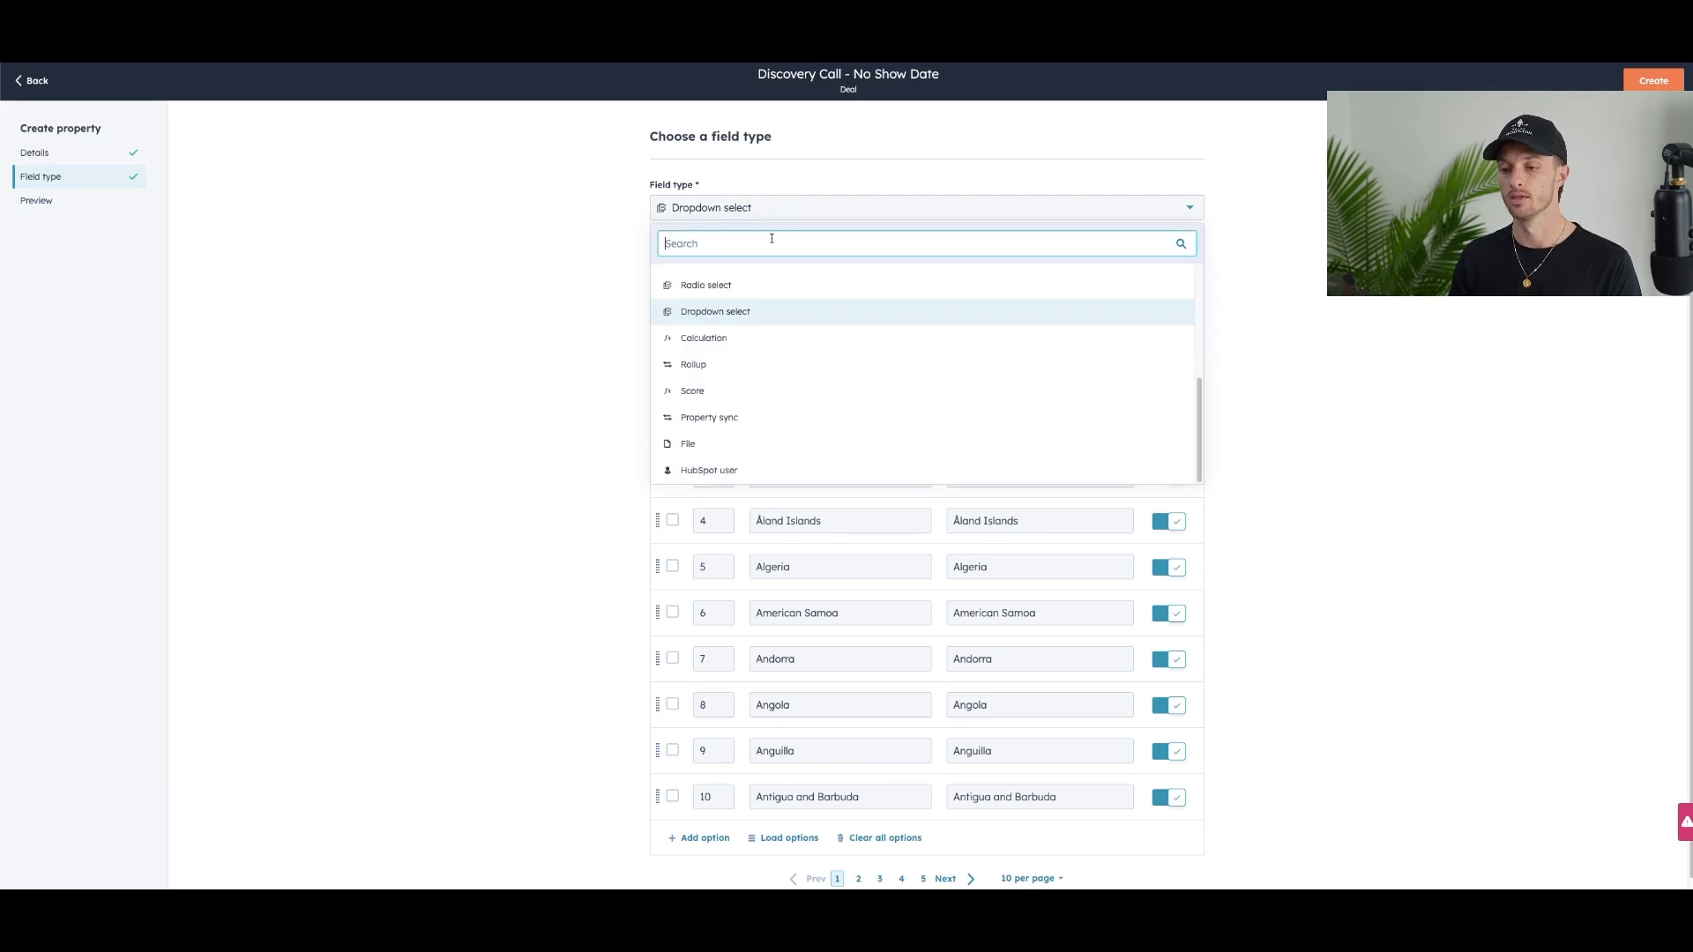
pyautogui.click(753, 304)
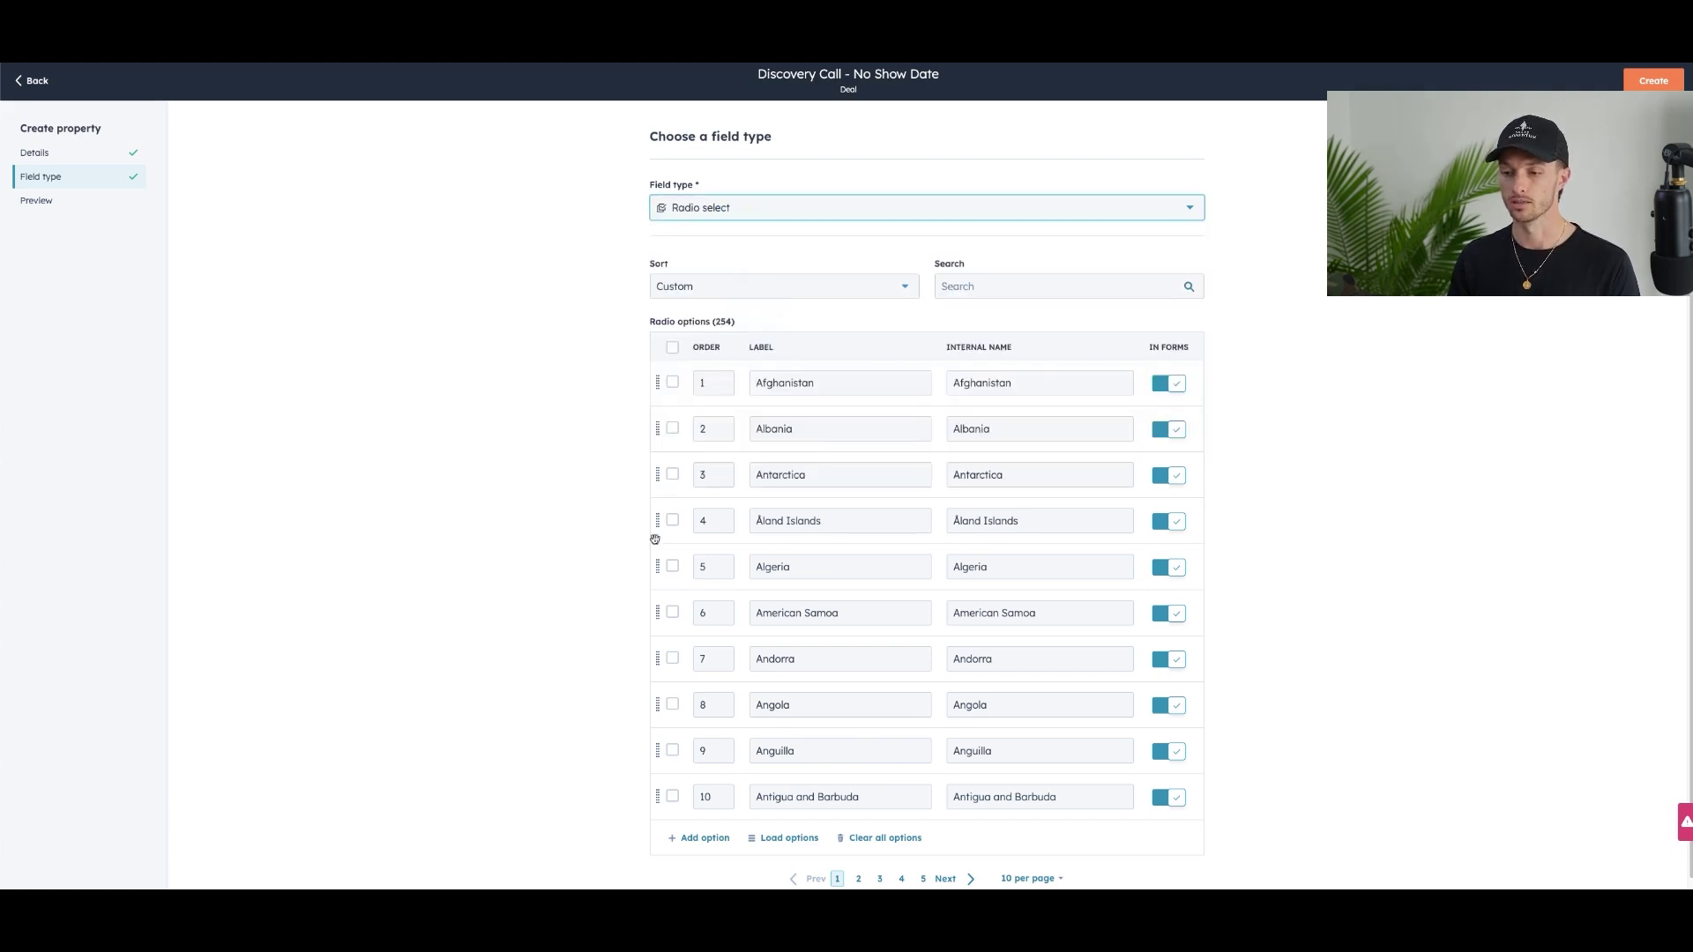
pyautogui.click(760, 212)
pyautogui.scroll(5, 728, 353)
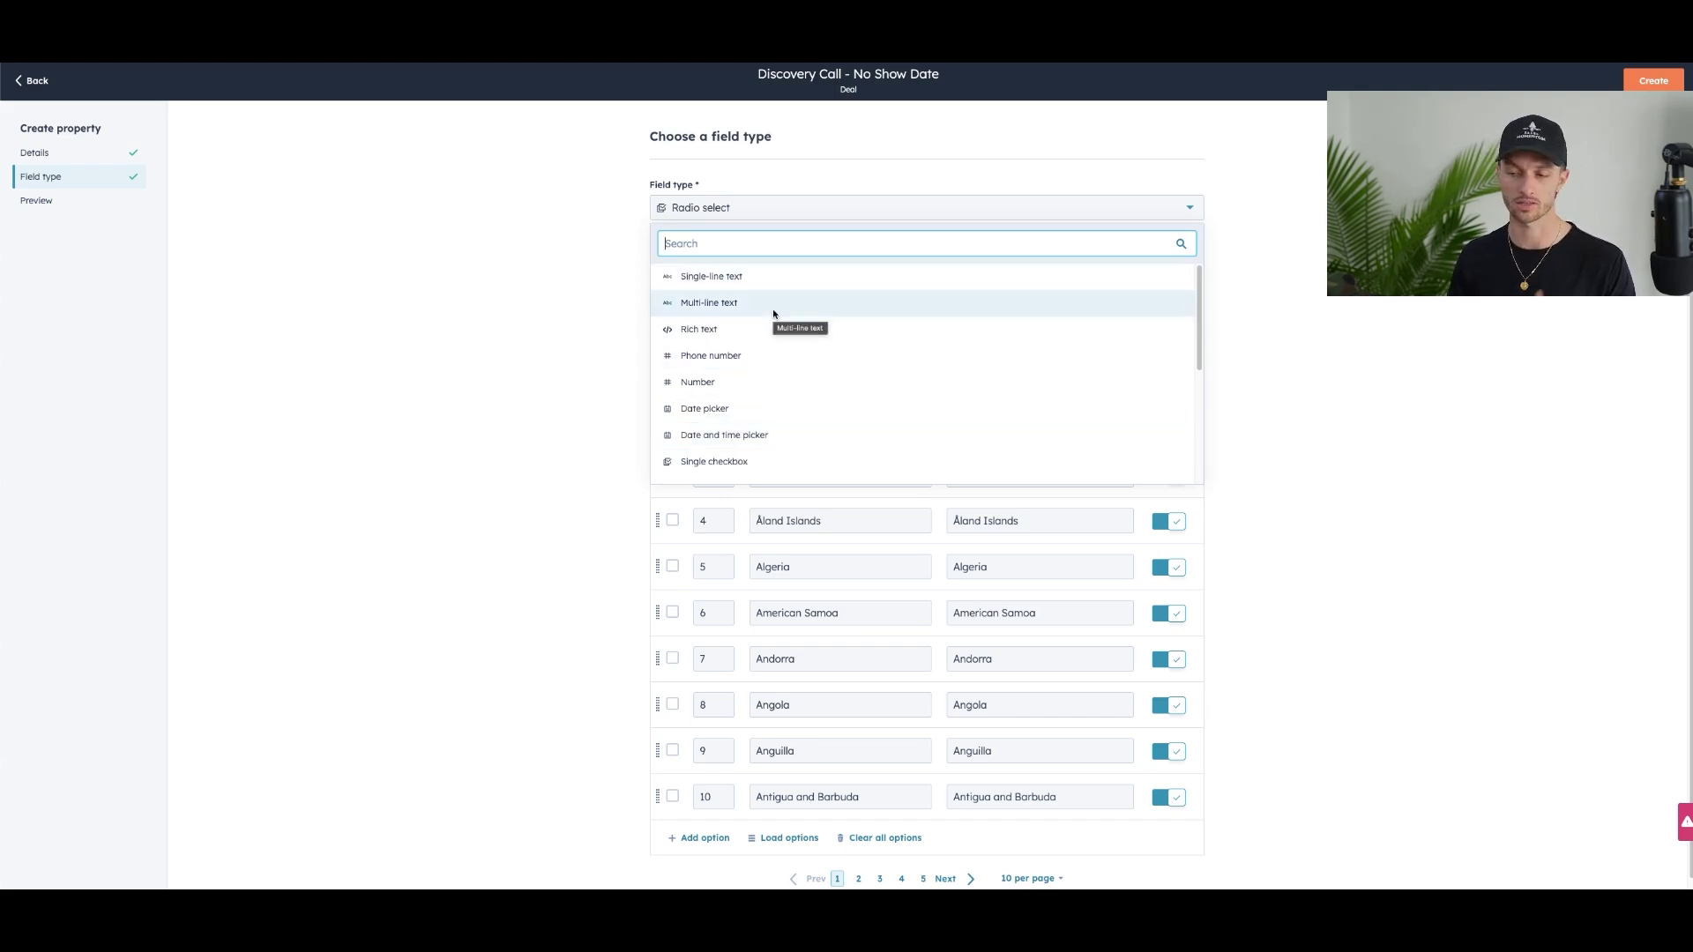
pyautogui.click(749, 276)
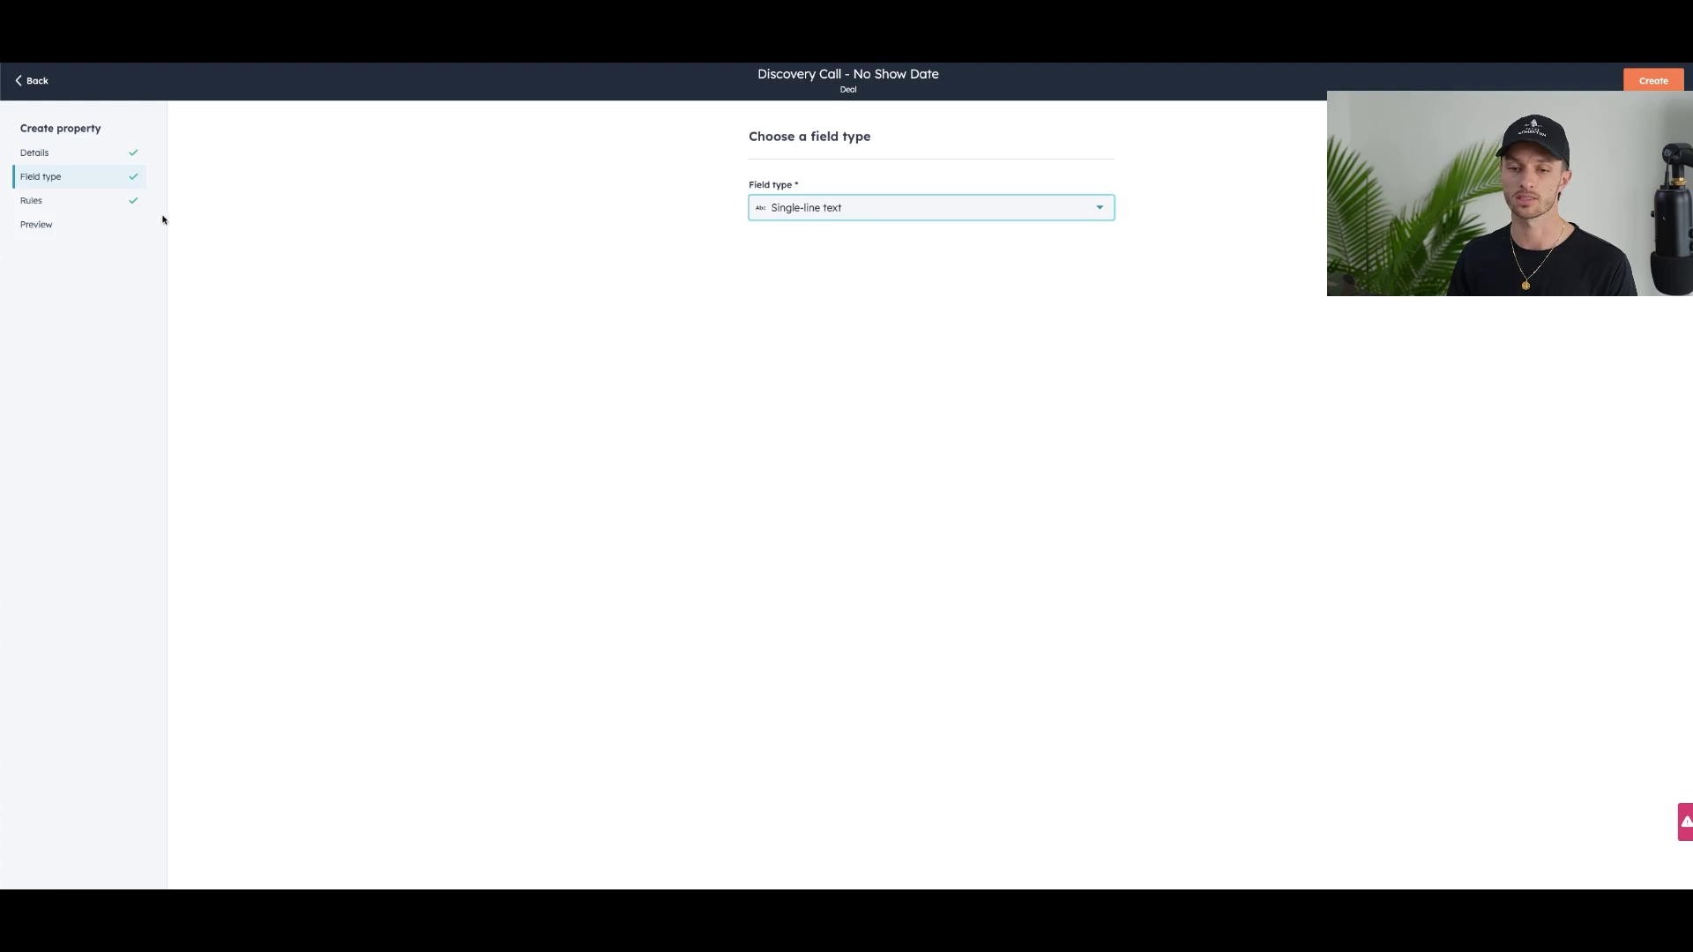
# - Review the property's rules and preview, and create the "Discovery Call - No Show Date" property
pyautogui.click(123, 202)
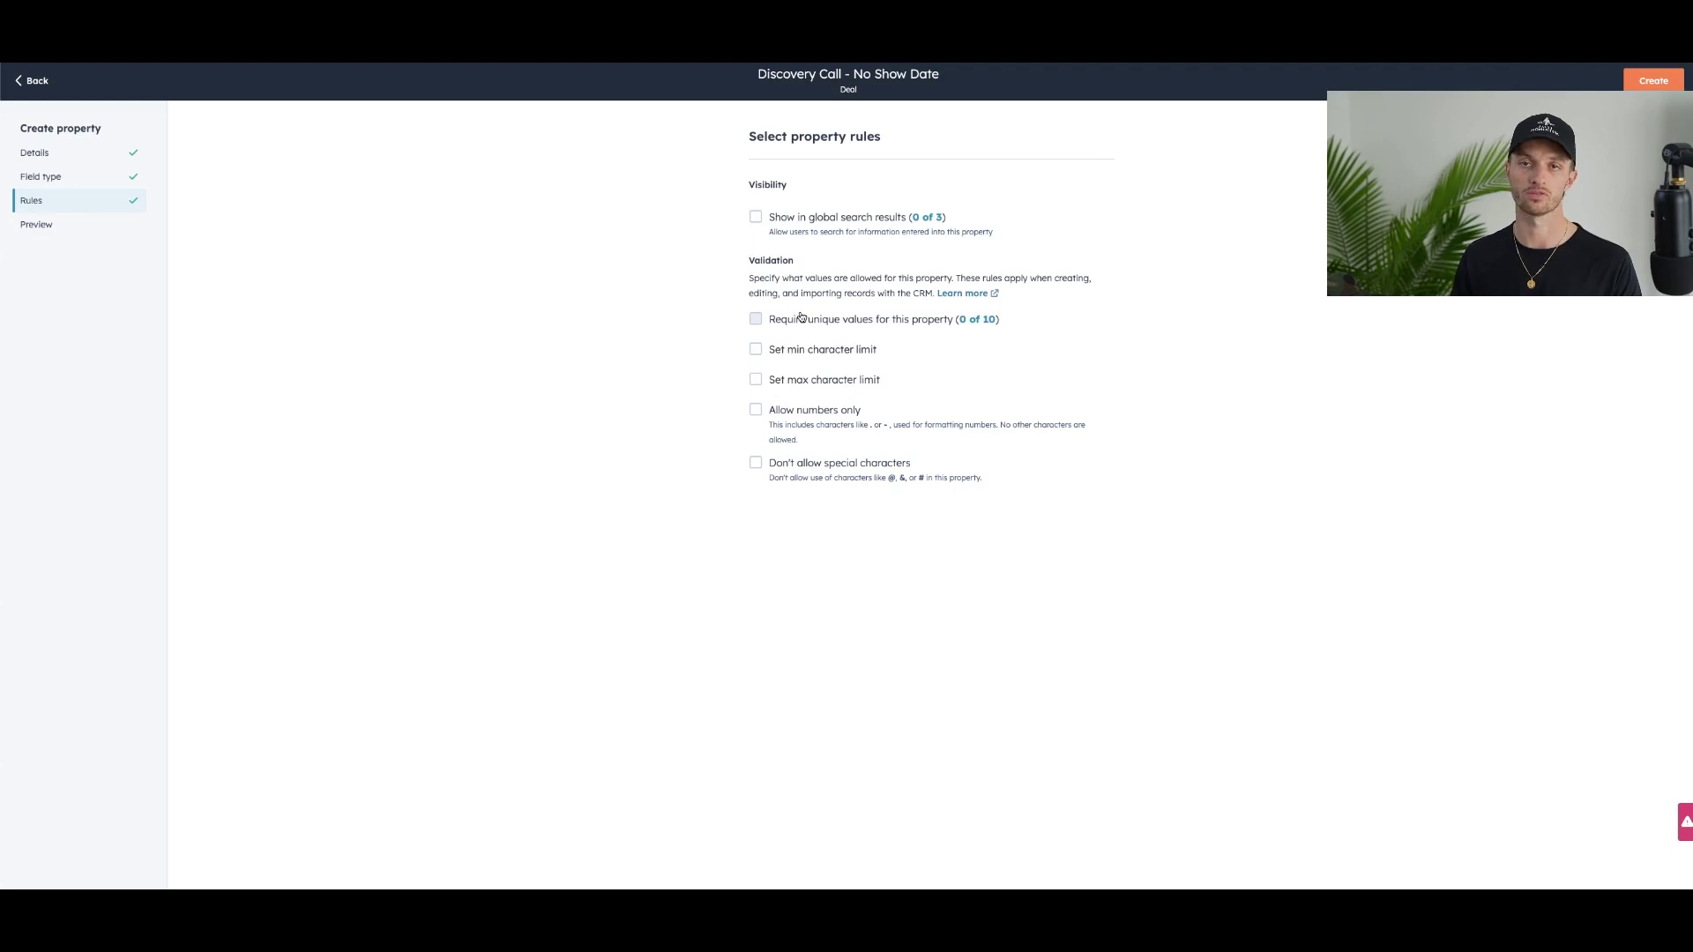
pyautogui.click(48, 224)
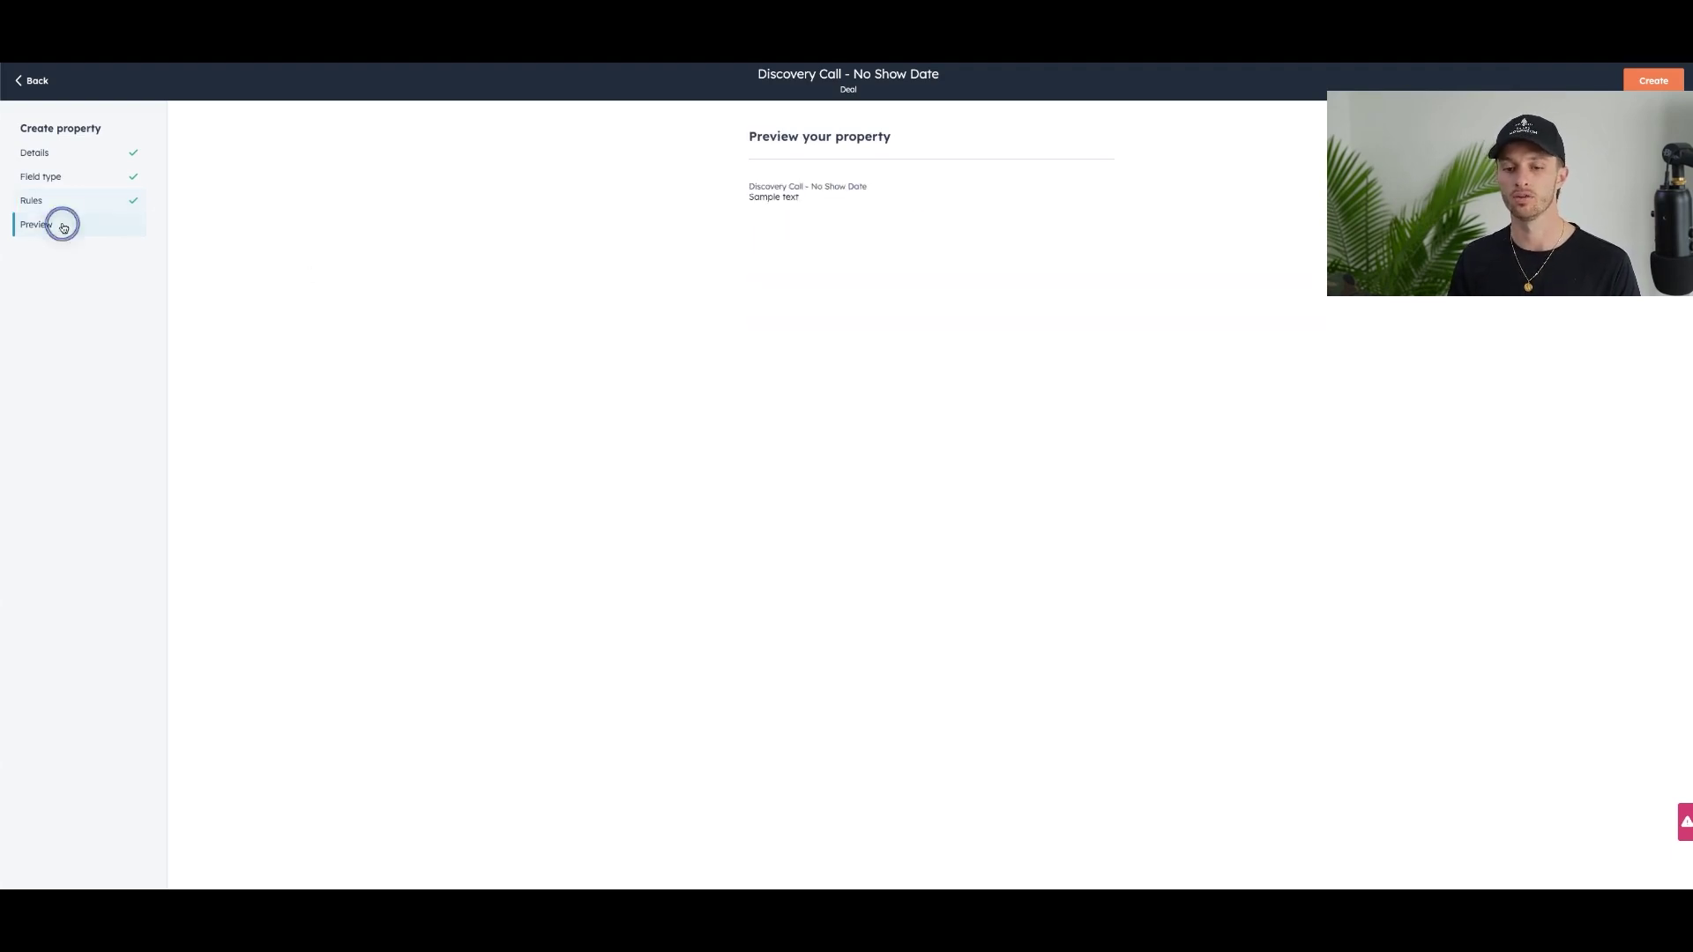
pyautogui.click(1654, 82)
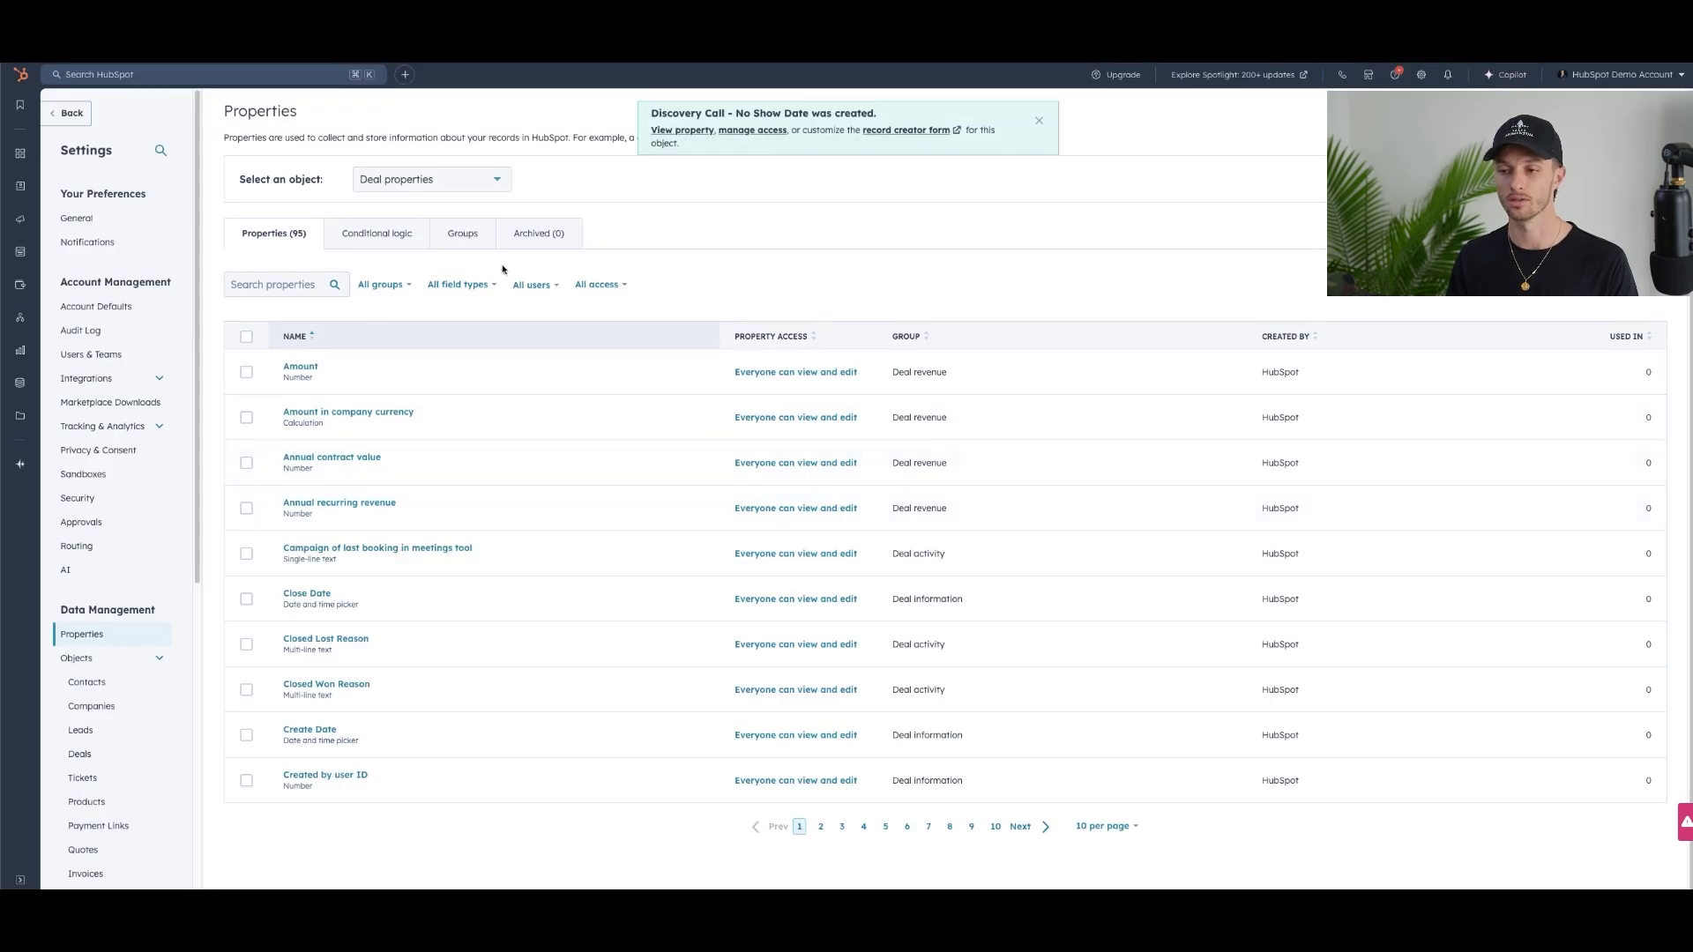
# - Search the deal properties for "discovery call - No" and review the additional actions for the "Discovery Call - No Show Date" property
pyautogui.click(258, 282)
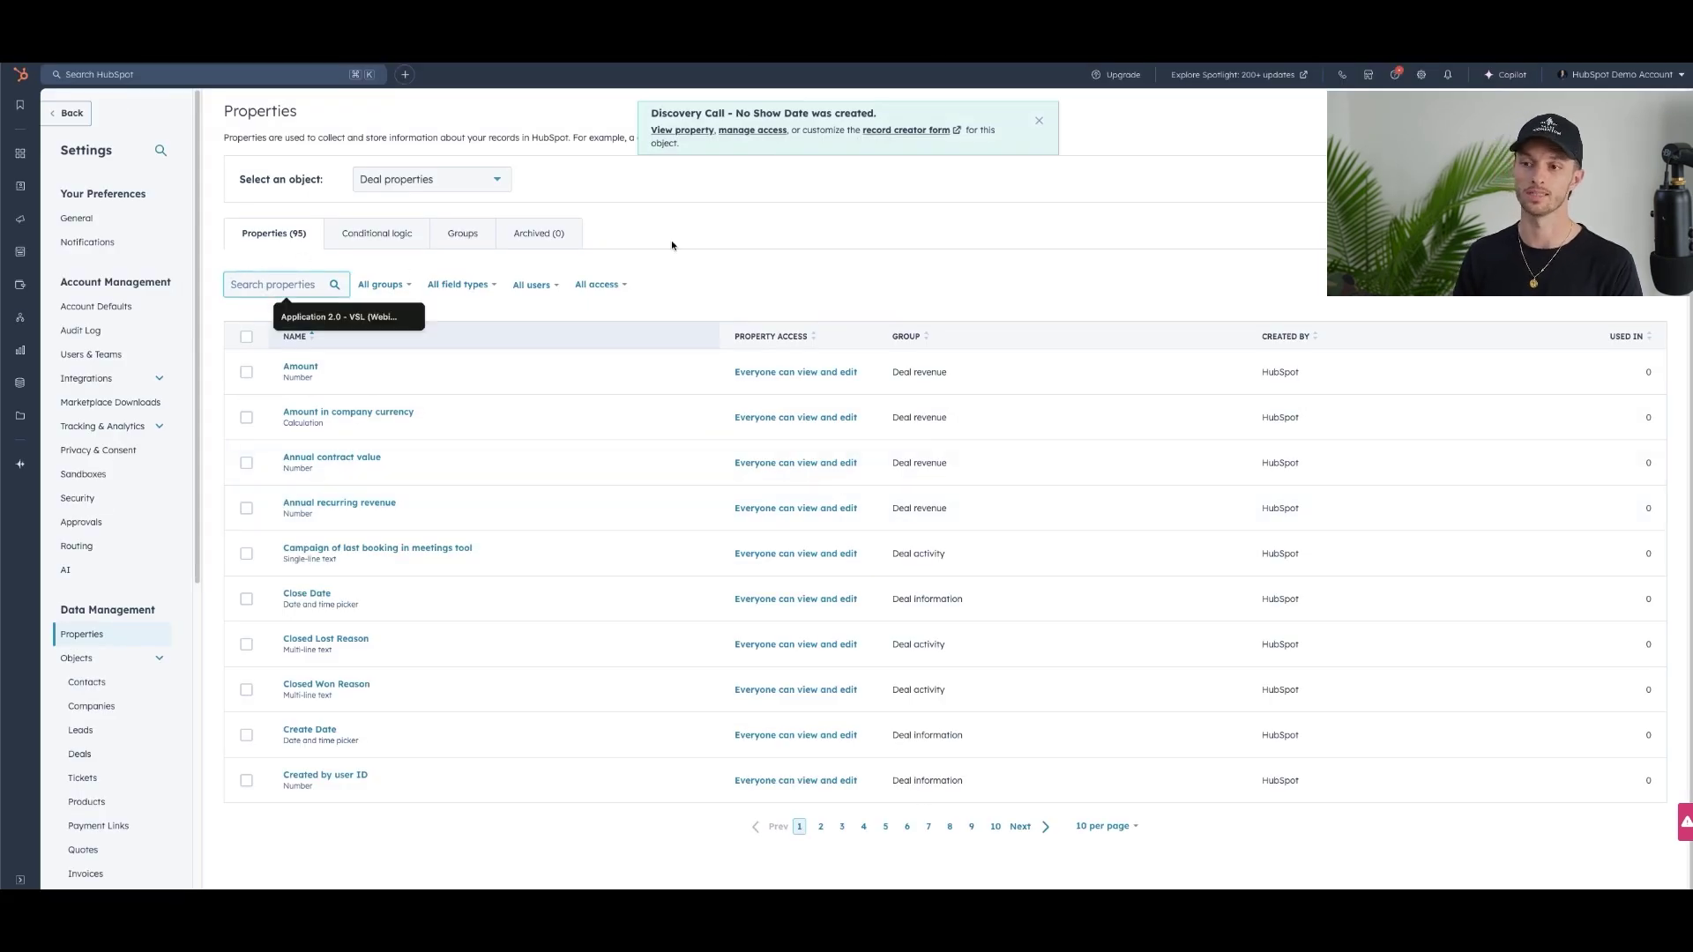
pyautogui.write('discover')
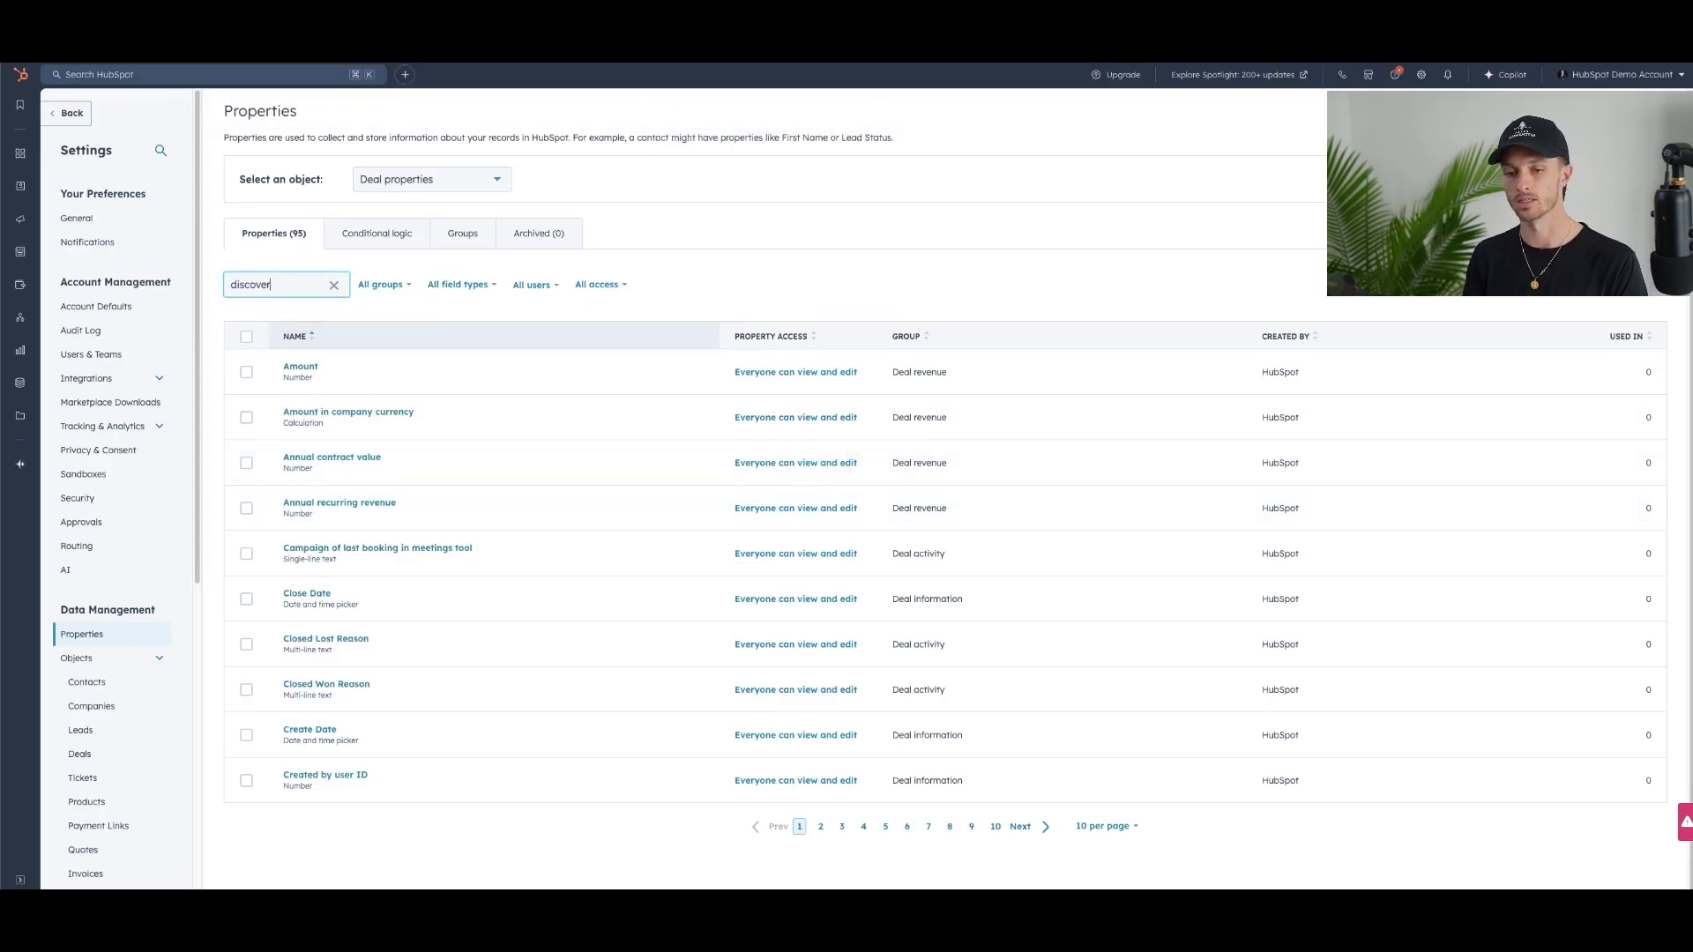
pyautogui.write('y call - No')
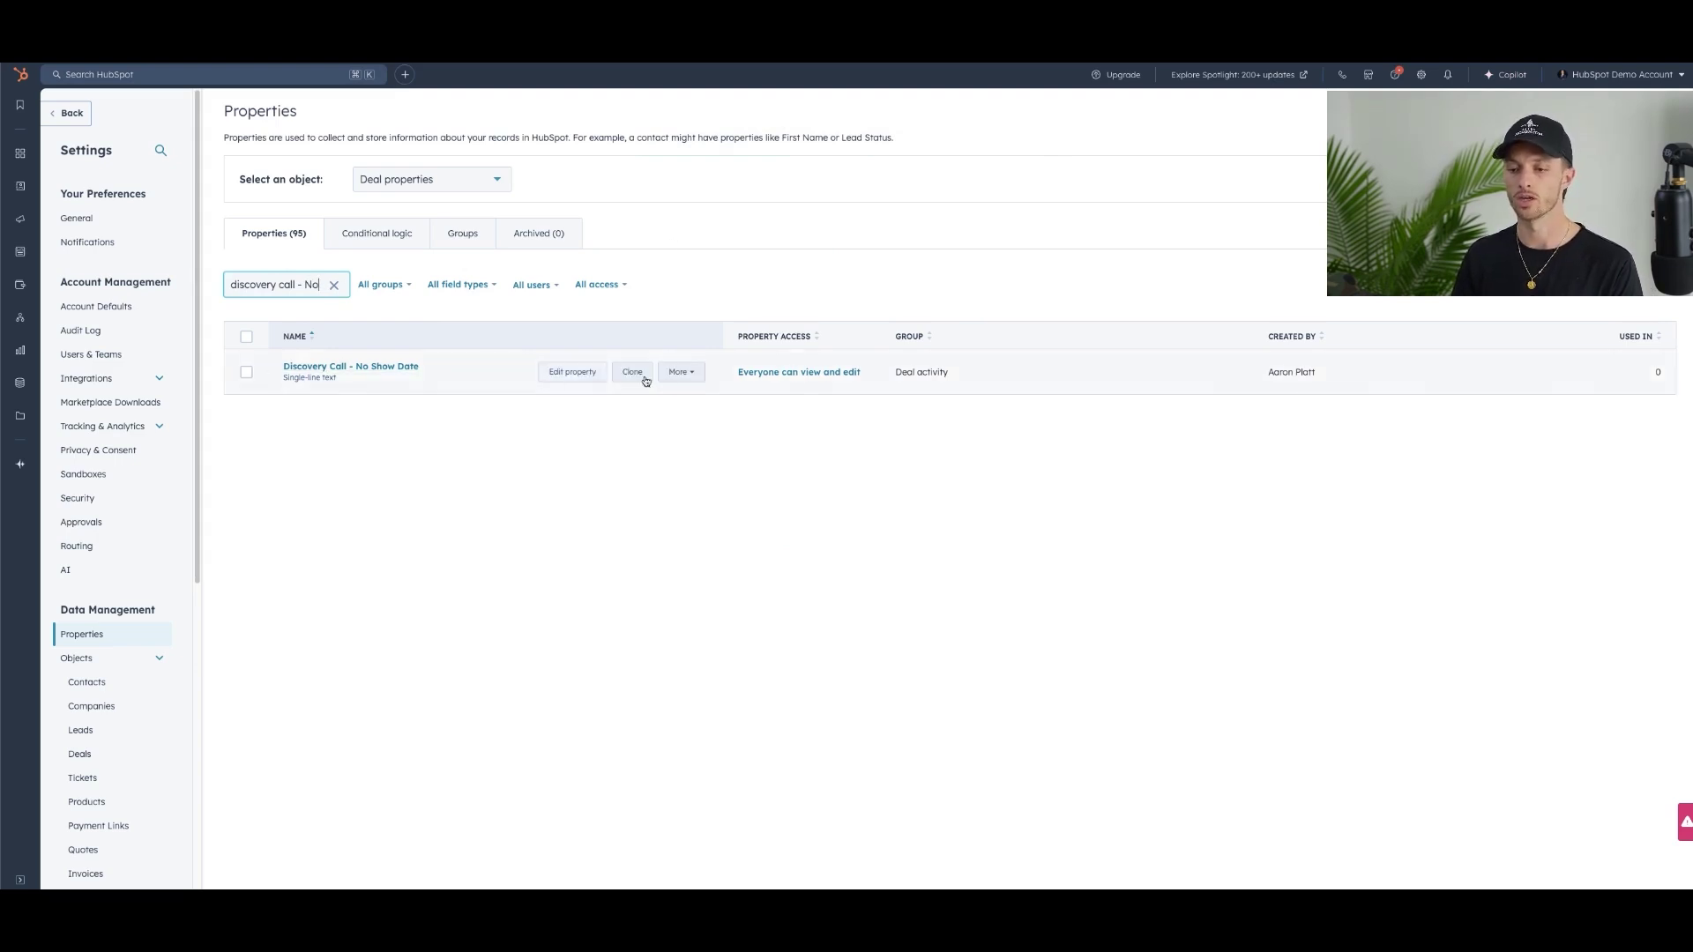
pyautogui.click(694, 374)
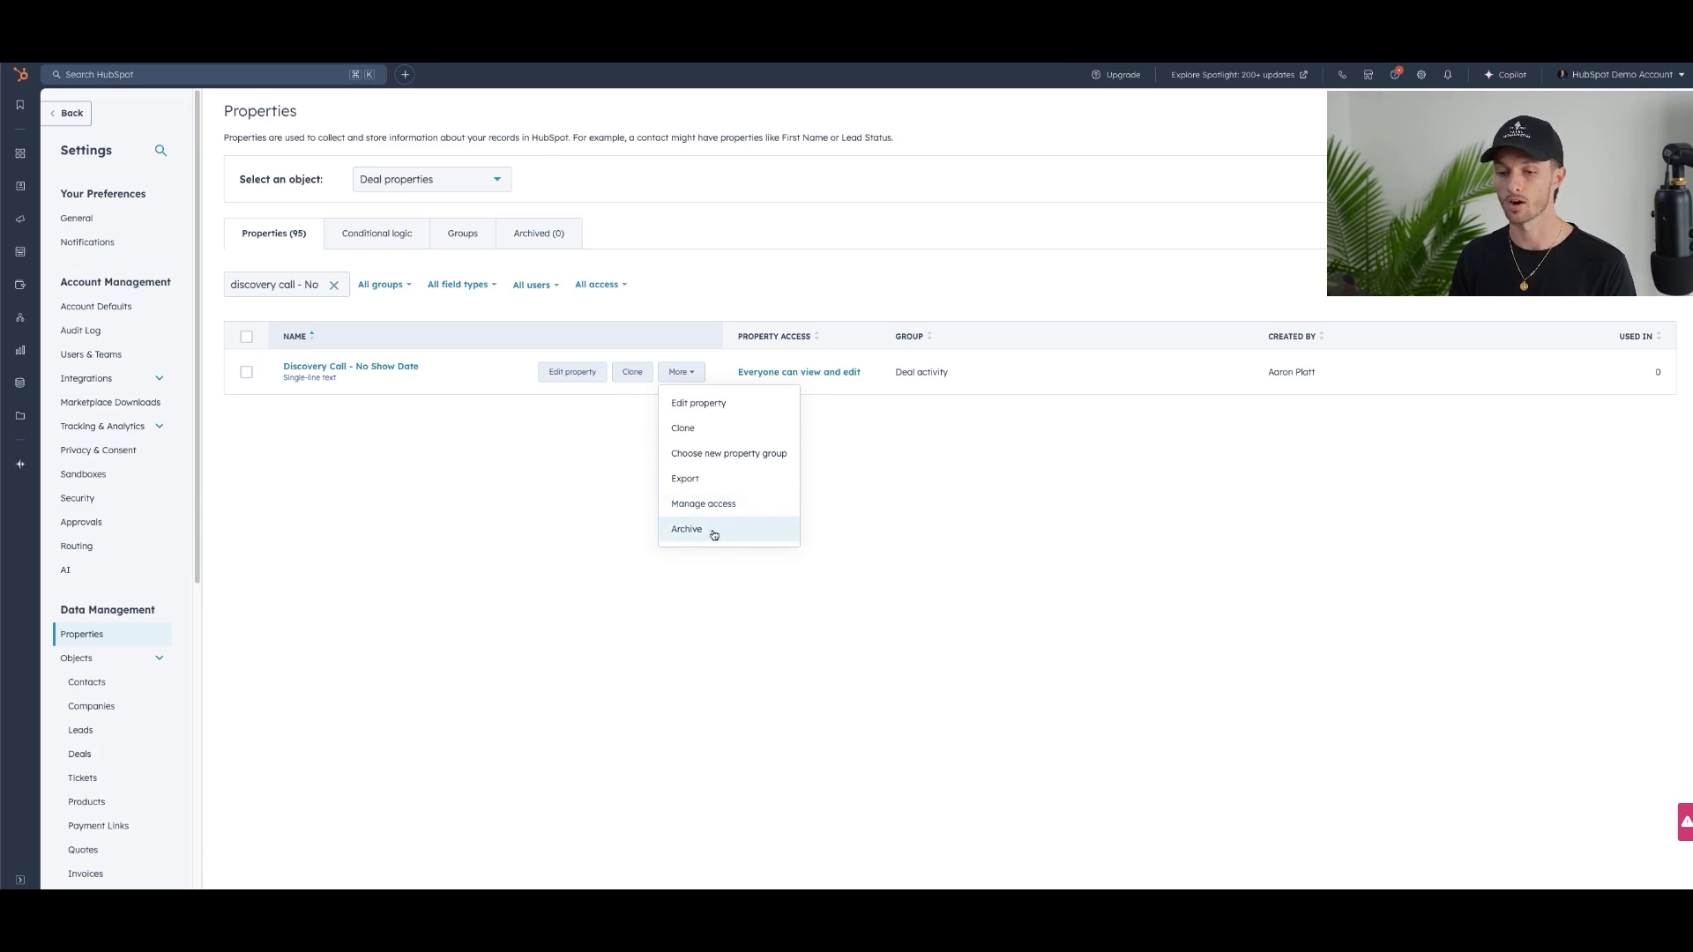
# - Archive the "Discovery Call - No Show Date" property, confirming 1 as the number of properties to archive
pyautogui.click(246, 373)
pyautogui.click(448, 336)
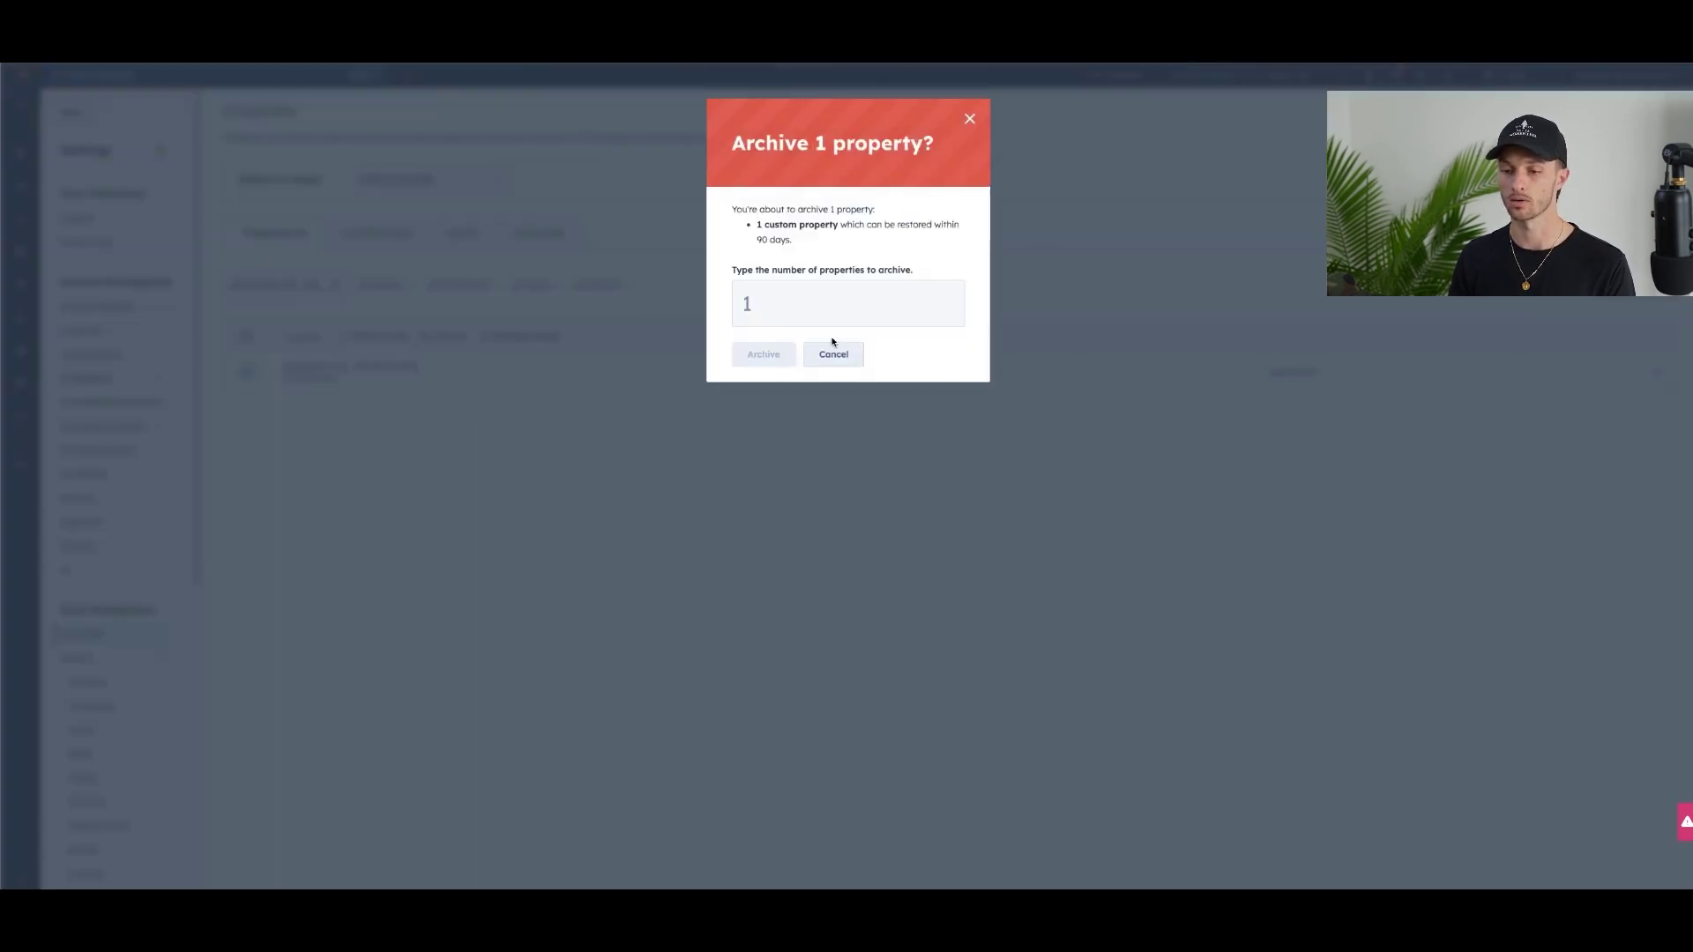
pyautogui.write('1')
pyautogui.click(775, 352)
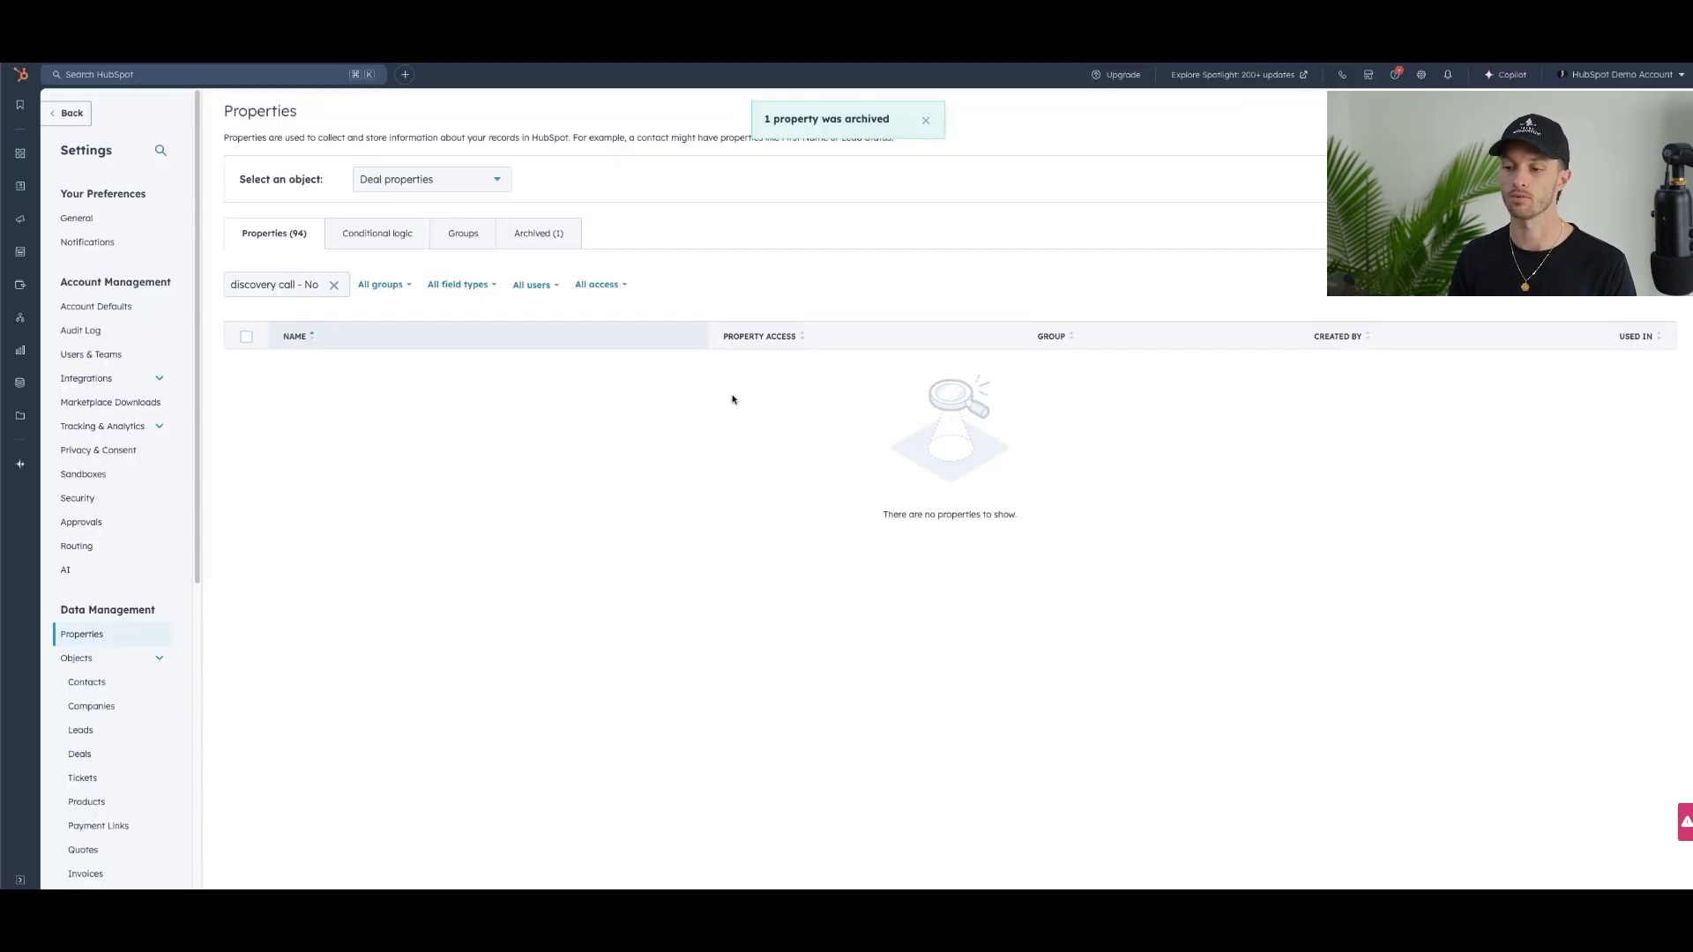